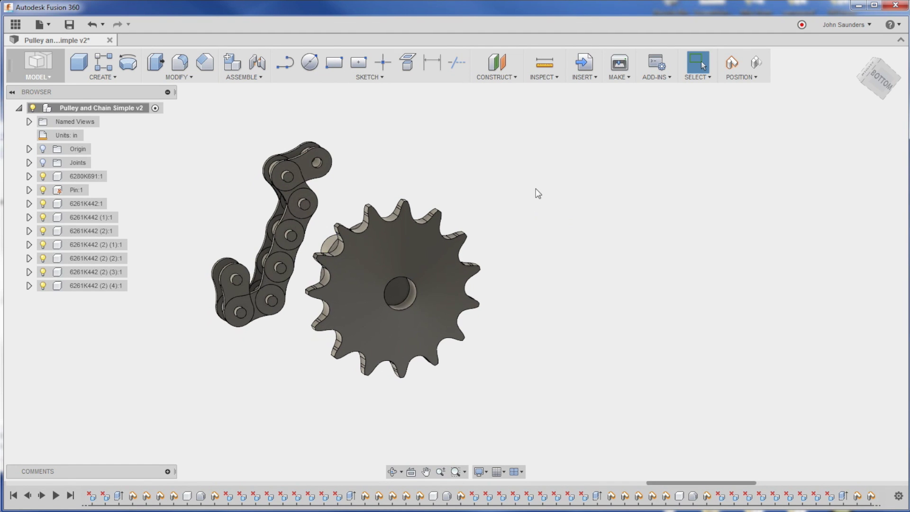
Orbit and zoom around the finished chain and sprocket assembly.
scroll(536, 201, up, 1)
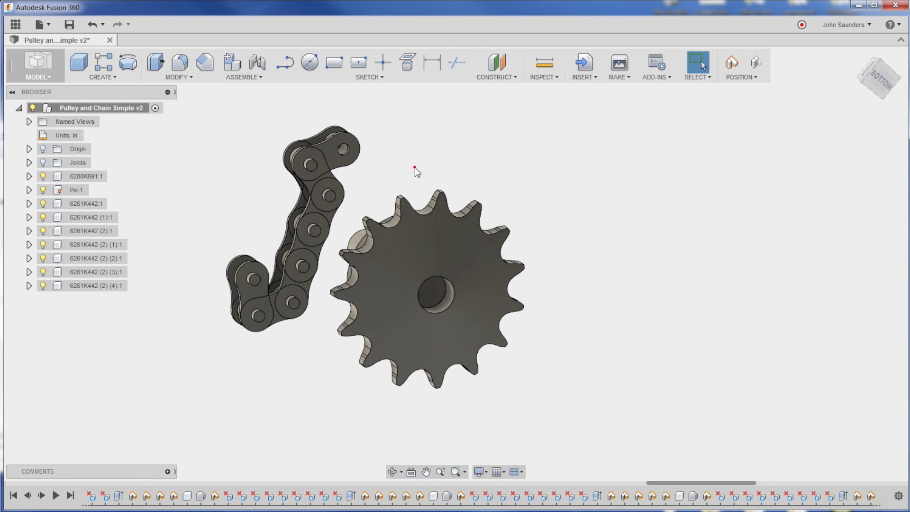
shift+middle_drag(394, 245, 379, 204)
scroll(372, 163, up, 1)
middle_drag(374, 162, 385, 111)
scroll(416, 144, up, 1)
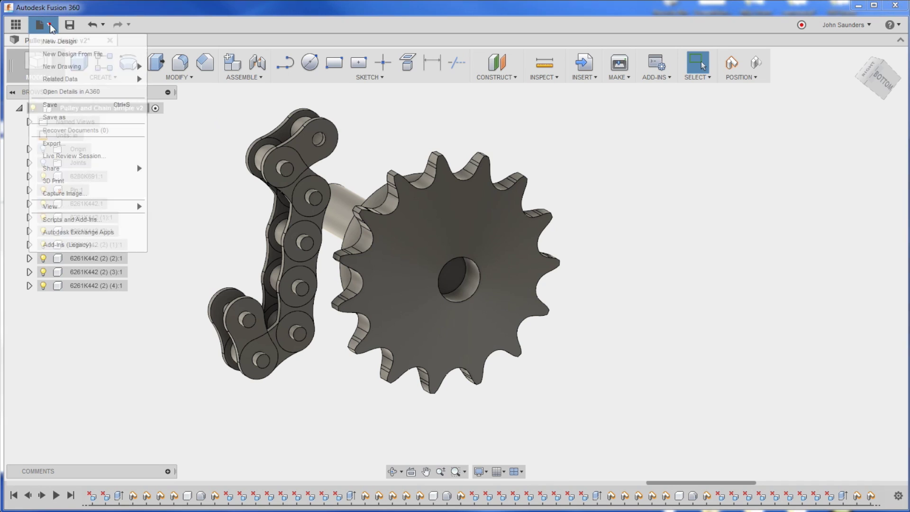
Create a new empty design and save it as 'Video - Pulley'.
click(62, 42)
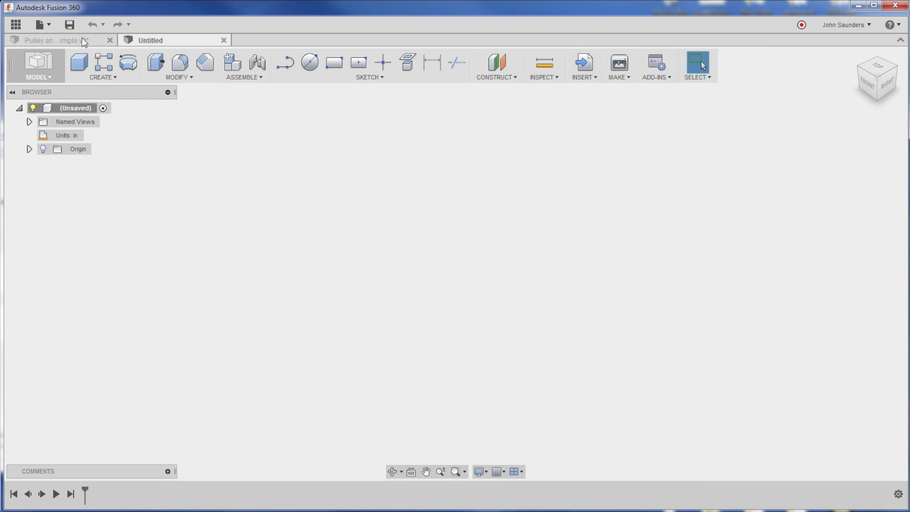
click(75, 27)
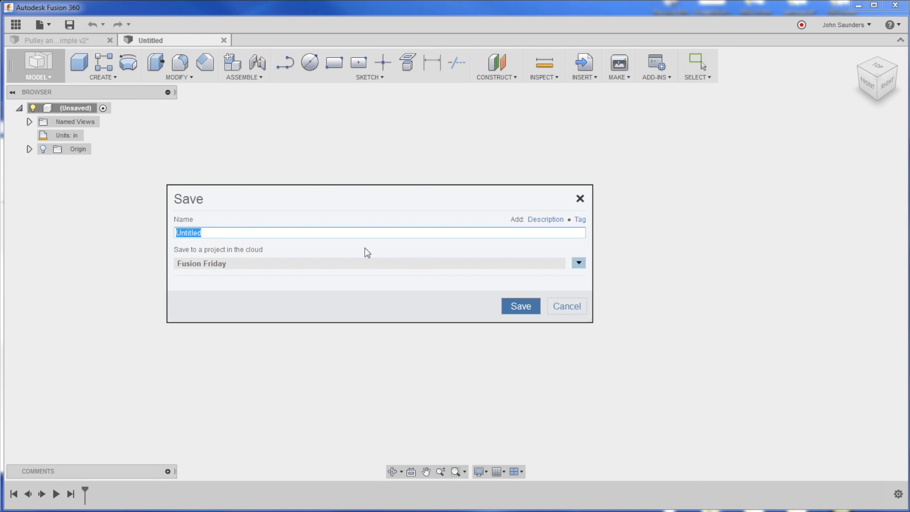
text(Video - Pul)
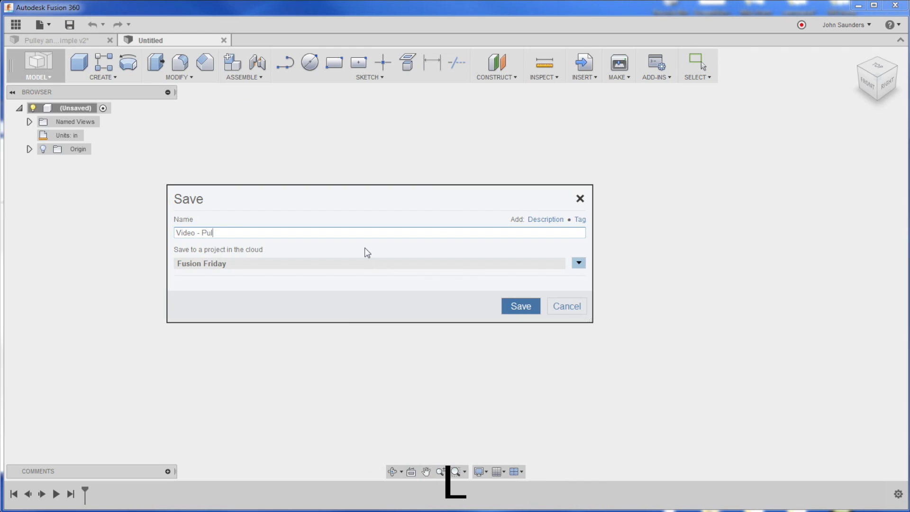
text(ley)
key(Return)
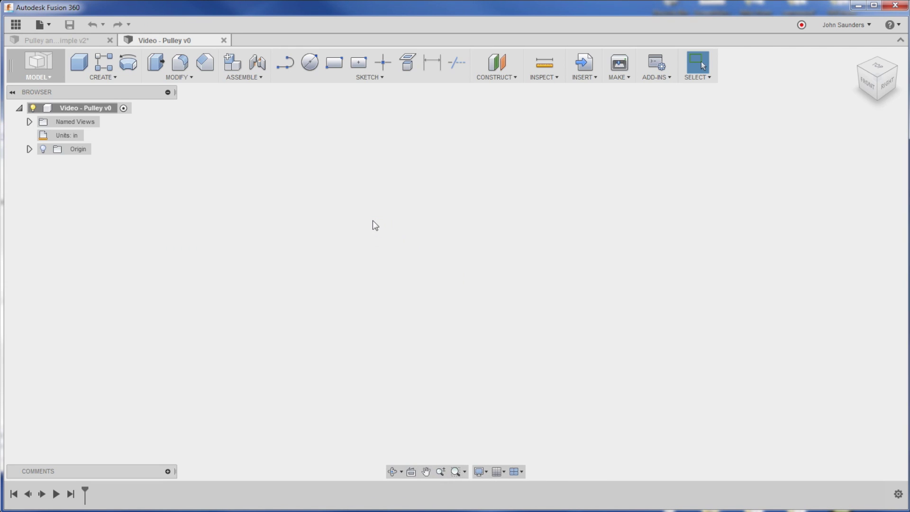
Search McMaster-Carr for 'sprocket' and open Roller Chain Sprockets > Finished-Bore.
key(alt+Tab)
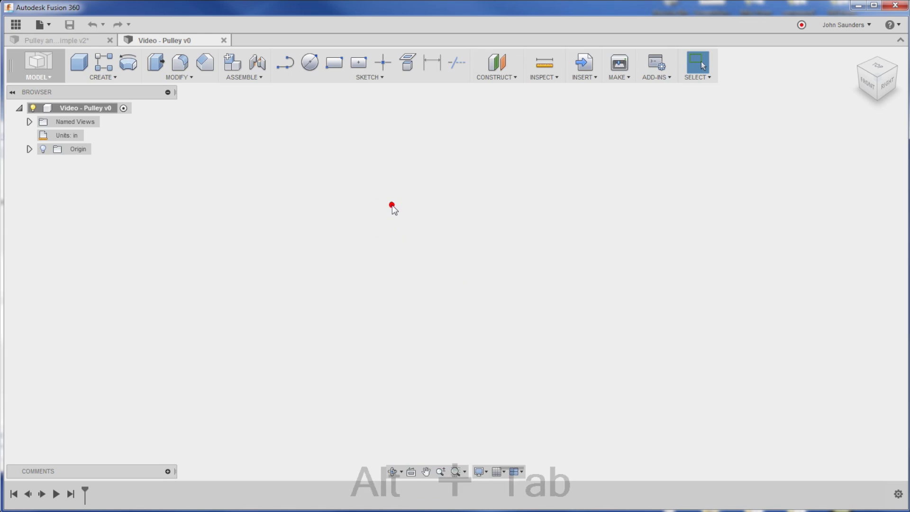
key(ctrl+x)
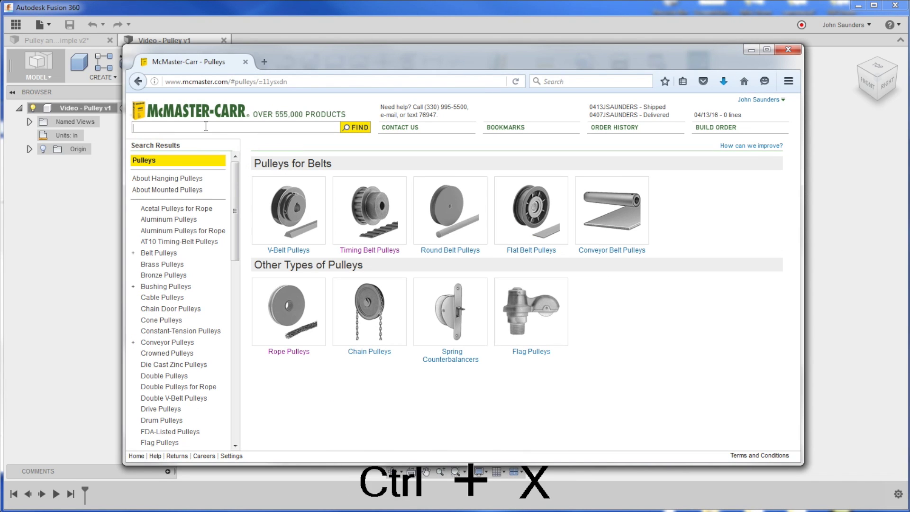
text(sprocket)
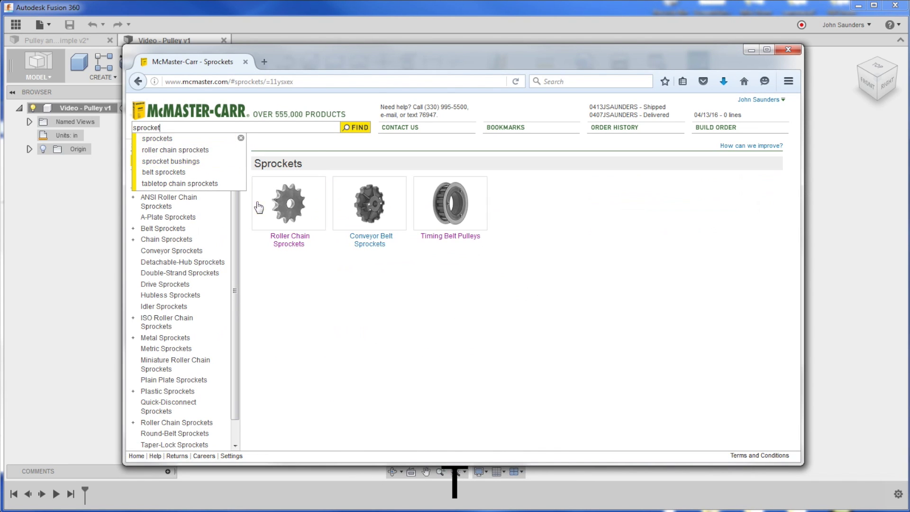
click(261, 208)
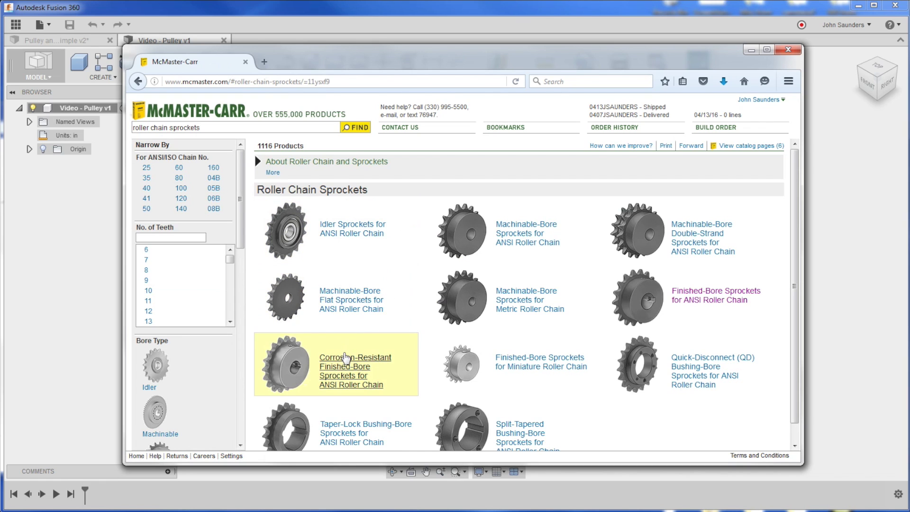
click(669, 304)
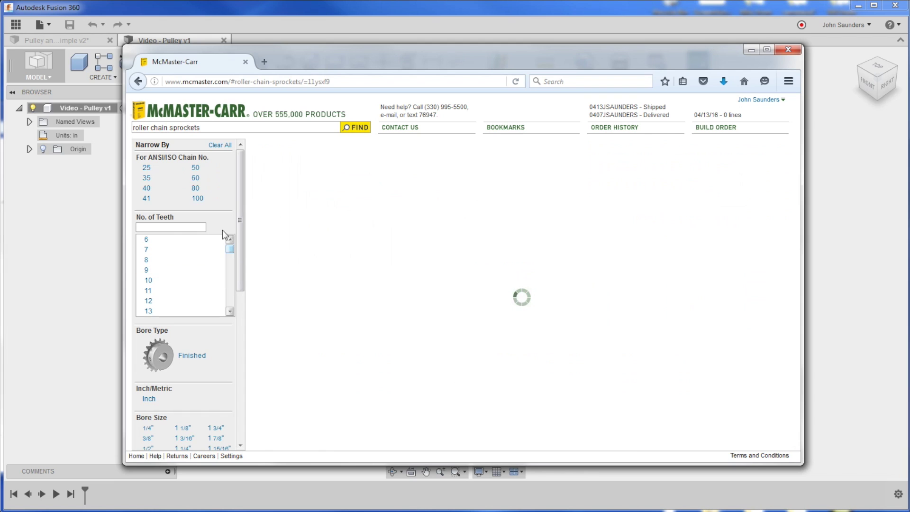
Filter to No. 40 chain and 9 teeth, then copy part number 6280K189.
click(147, 189)
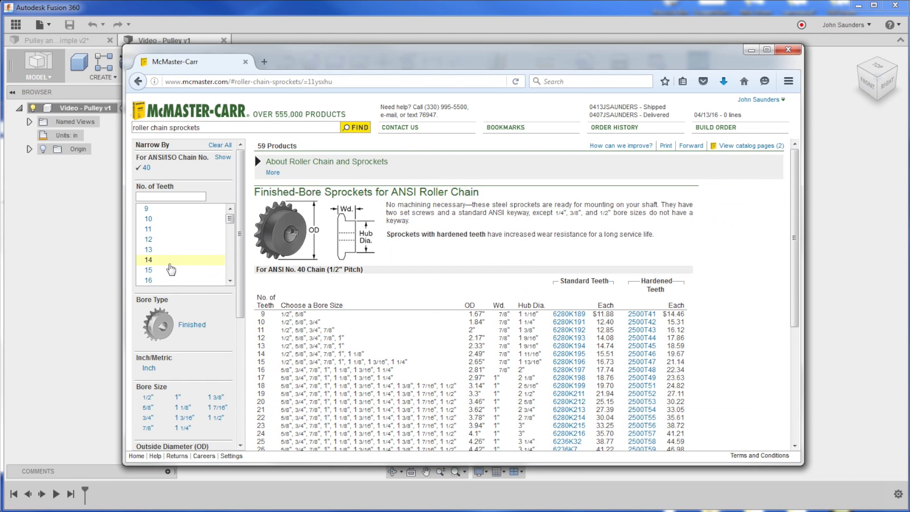
click(150, 221)
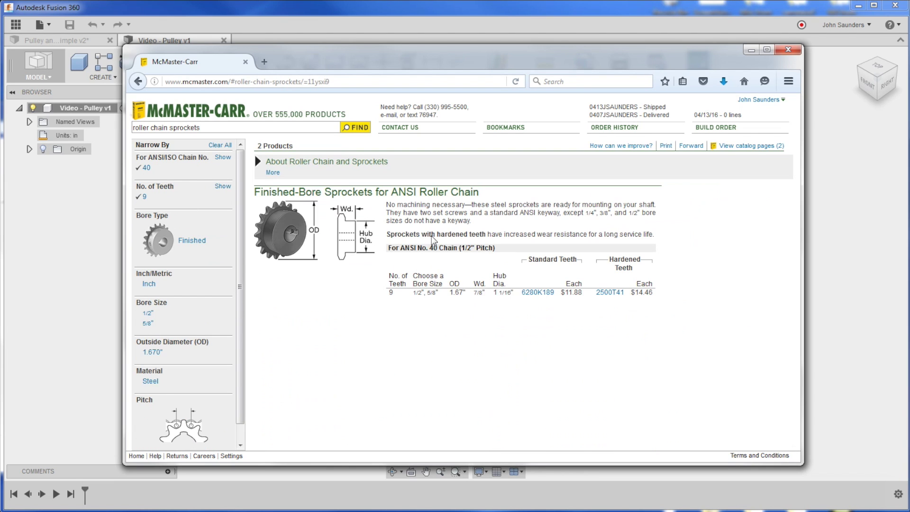
click(526, 295)
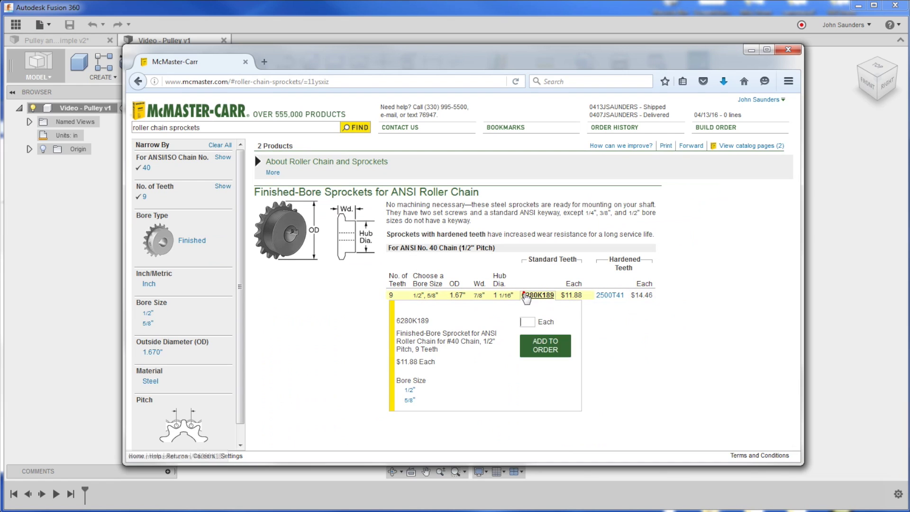
drag(531, 297, 553, 295)
key(ctrl+c)
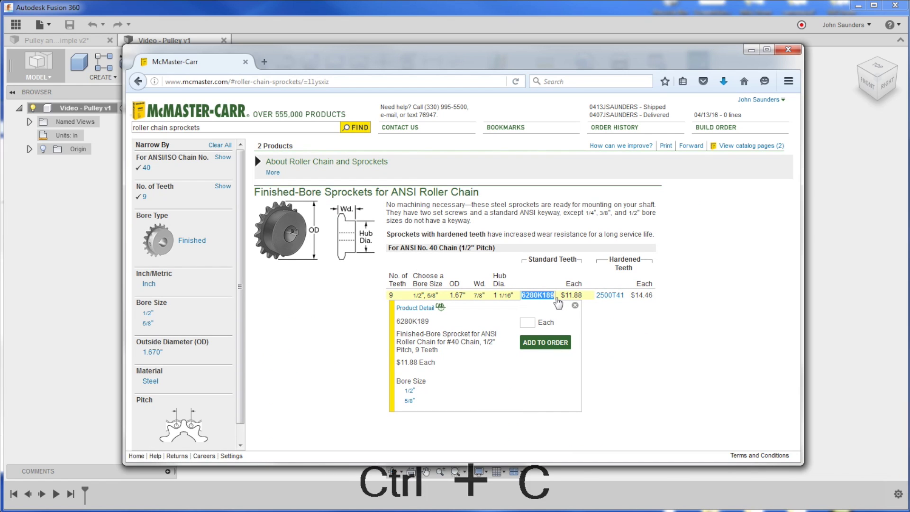
key(alt+Tab)
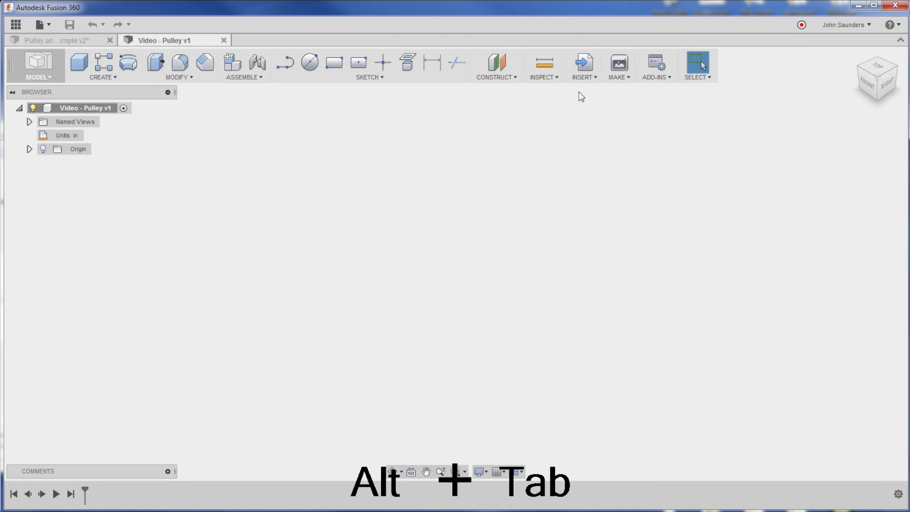
Search the in-Fusion McMaster-Carr catalogue for part 6280K189.
click(584, 75)
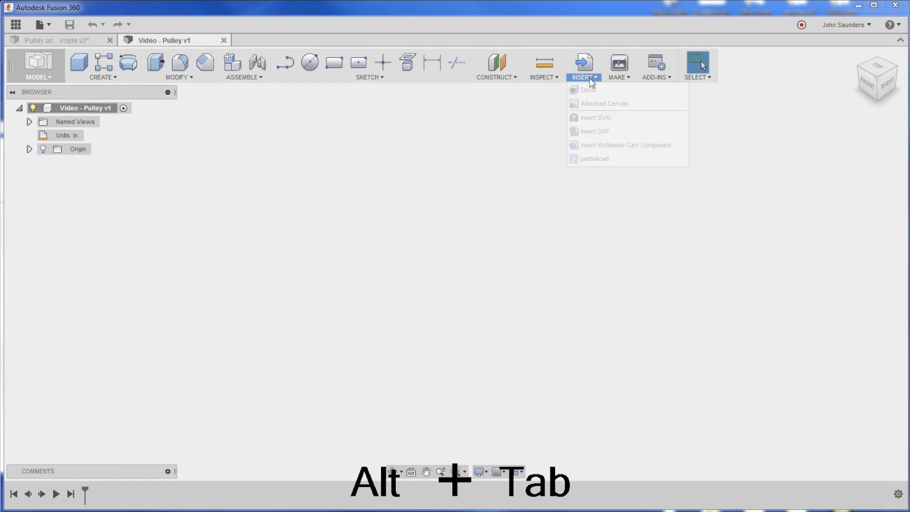
click(614, 146)
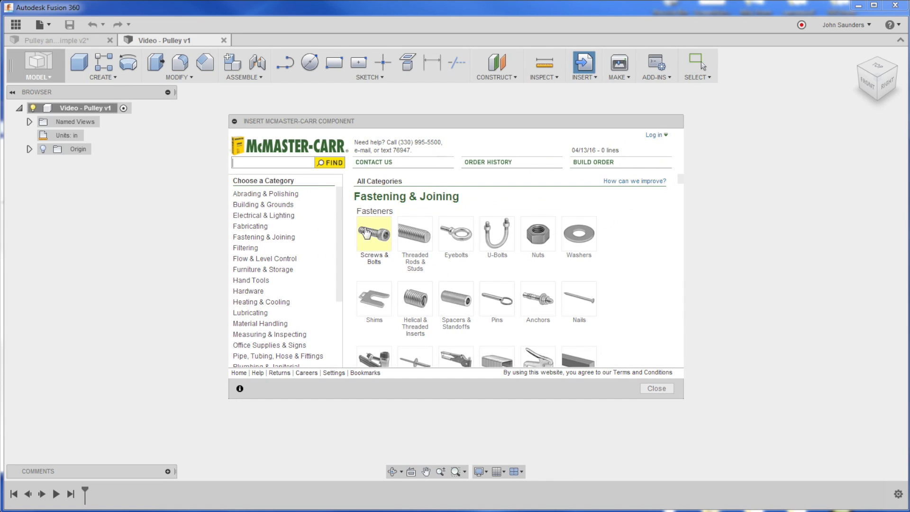
click(300, 165)
key(ctrl+v)
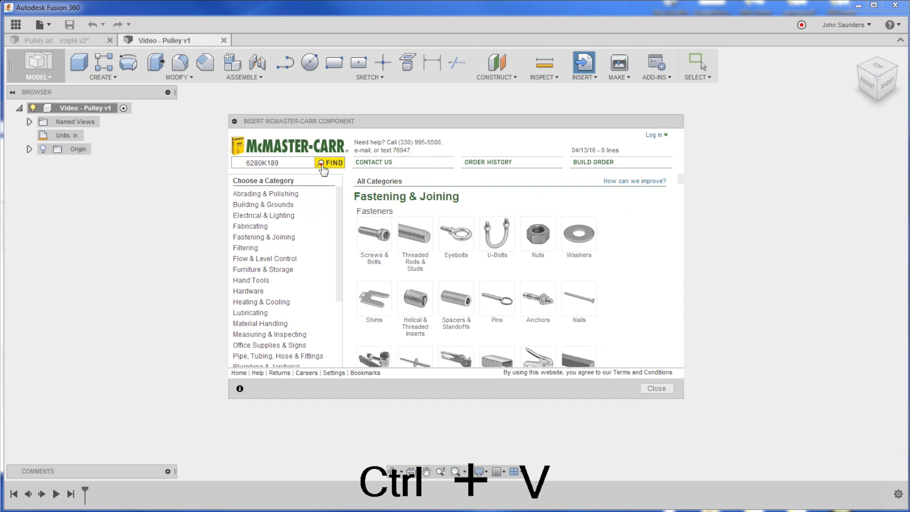
click(322, 164)
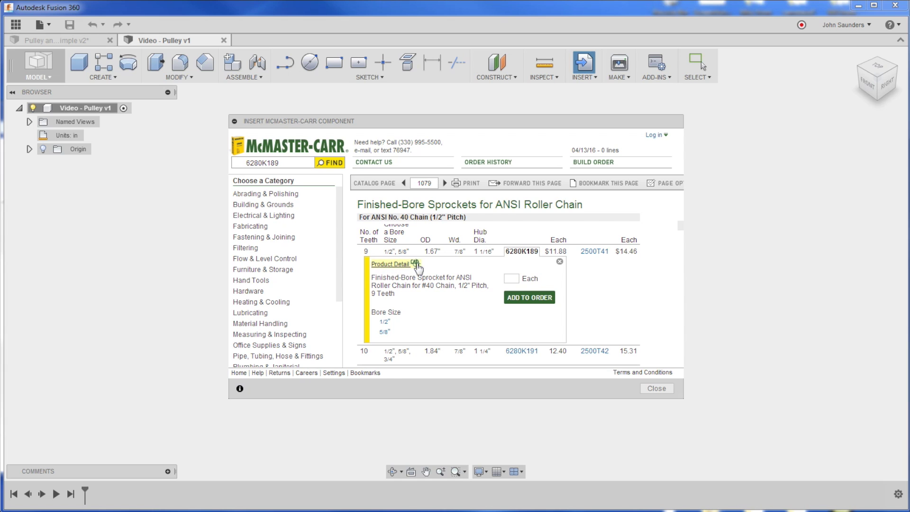
Download the sprocket as a 3-D STEP model and accept its placement.
click(390, 264)
drag(679, 188, 688, 283)
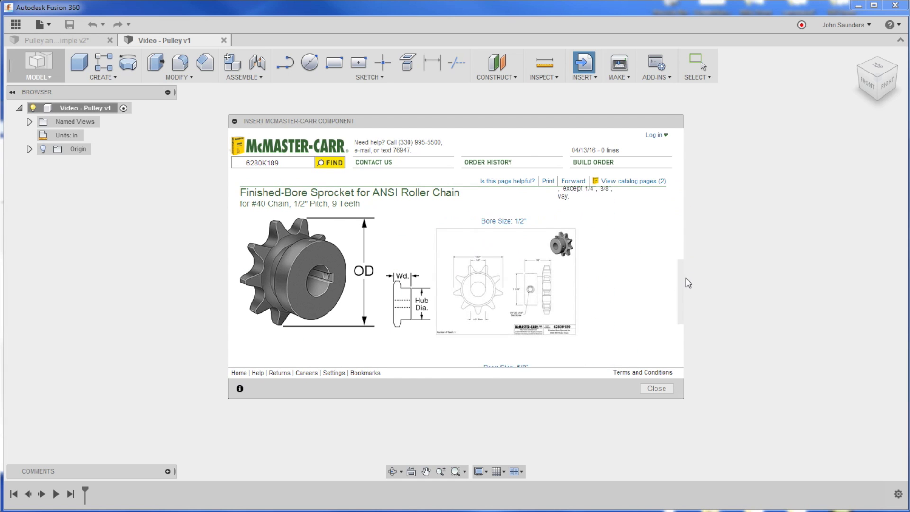
click(514, 223)
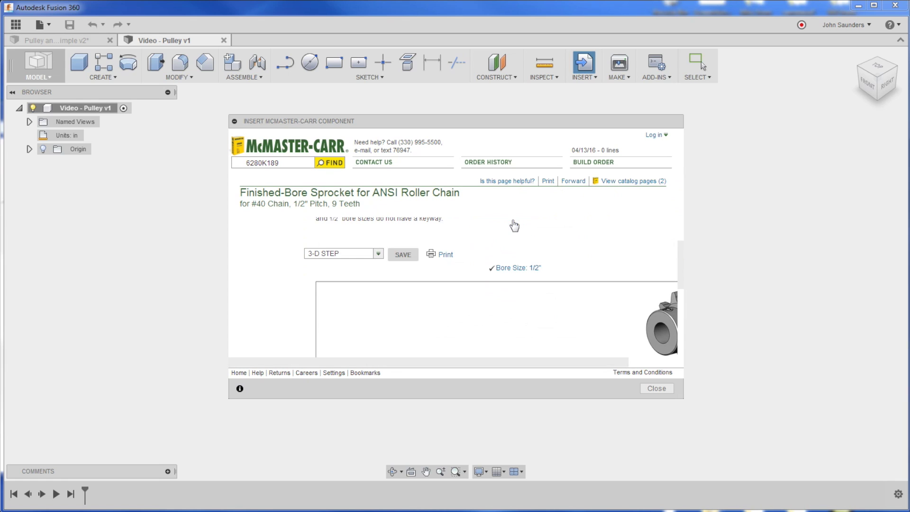
click(324, 254)
click(400, 255)
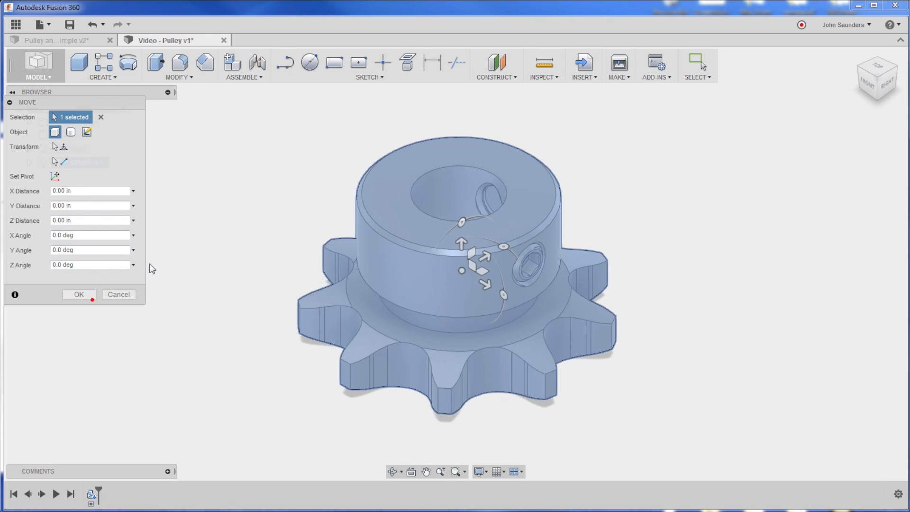
click(79, 294)
Expand the sprocket component to check its Body1, Body2 and Body3.
shift+middle_drag(235, 190, 263, 233)
shift+middle_drag(168, 168, 154, 176)
click(75, 163)
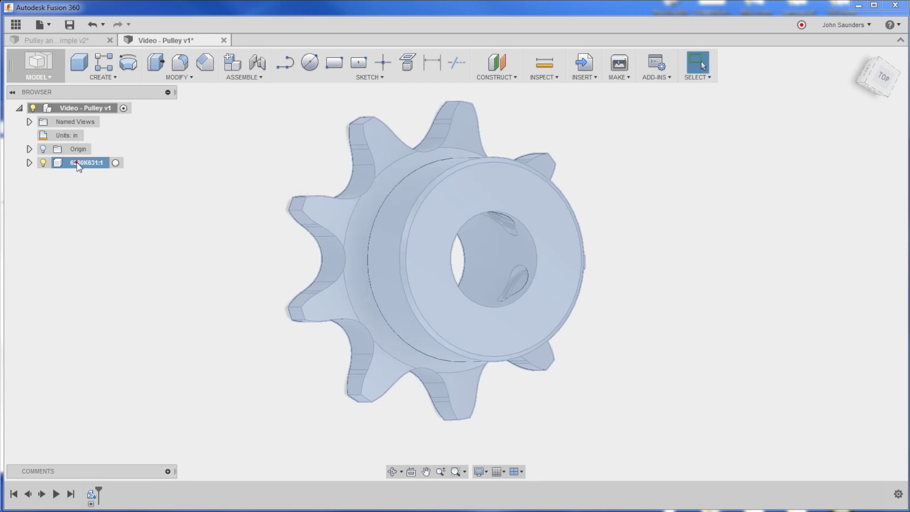
click(29, 162)
click(39, 190)
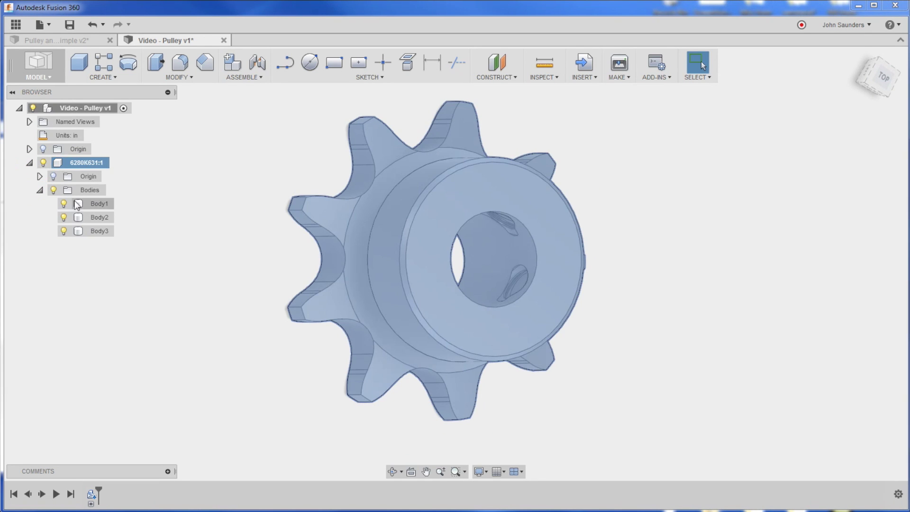
click(78, 203)
click(164, 199)
scroll(200, 219, down, 2)
shift+middle_drag(199, 220, 209, 194)
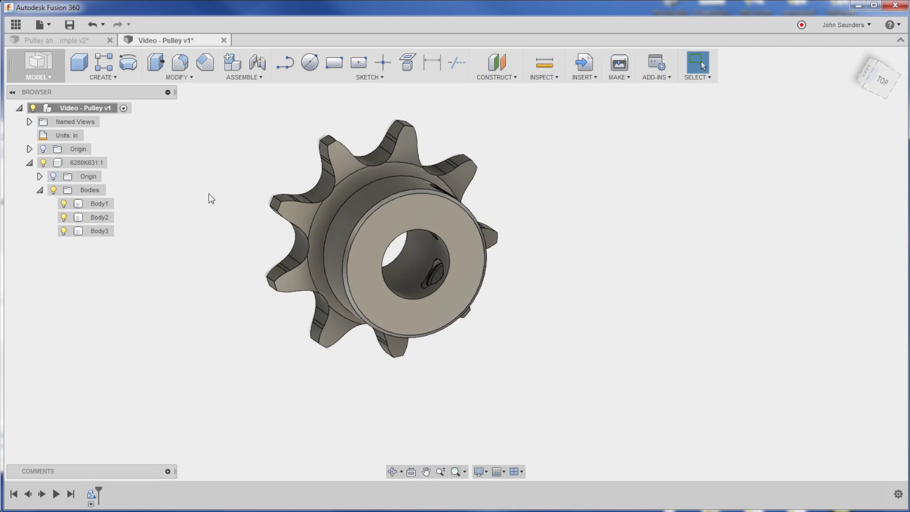
Search McMaster-Carr for 'chain' and filter roller chain to ANSI number 40.
key(alt+Tab)
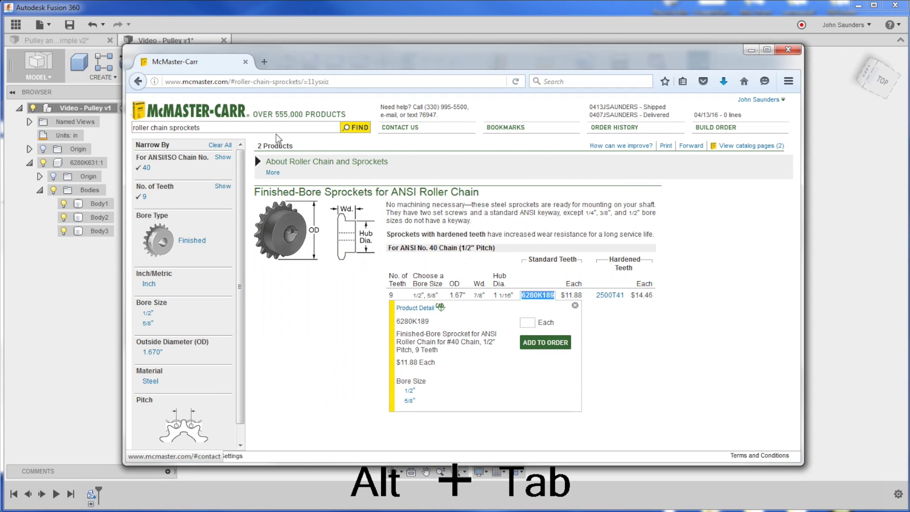
click(270, 126)
key(ctrl+a)
text(chain)
key(Return)
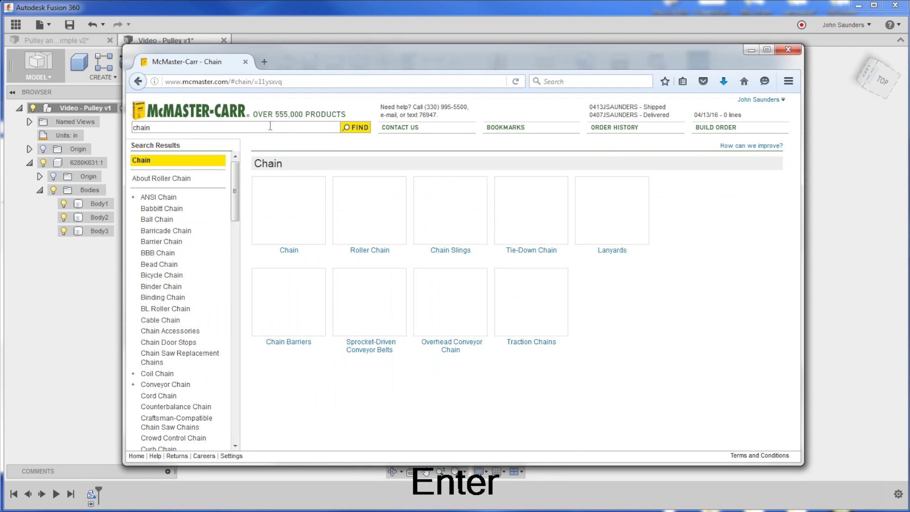
click(369, 209)
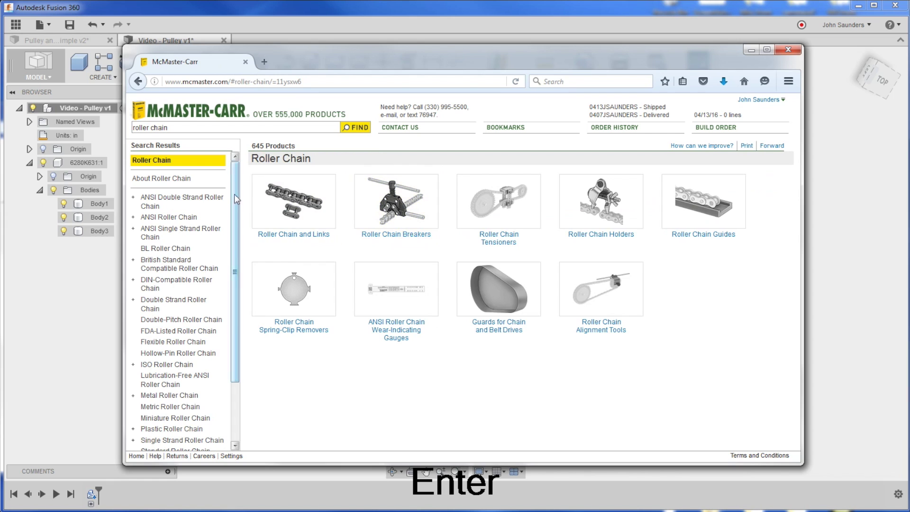
click(278, 190)
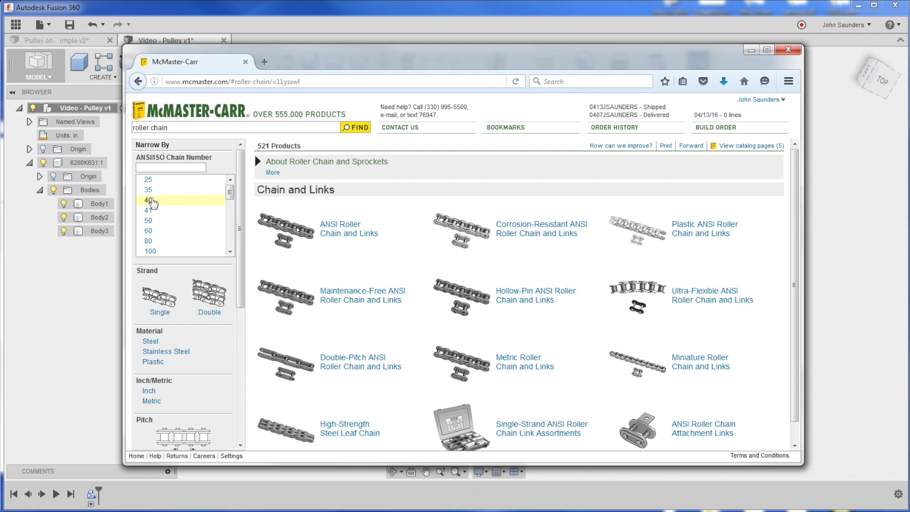
click(149, 201)
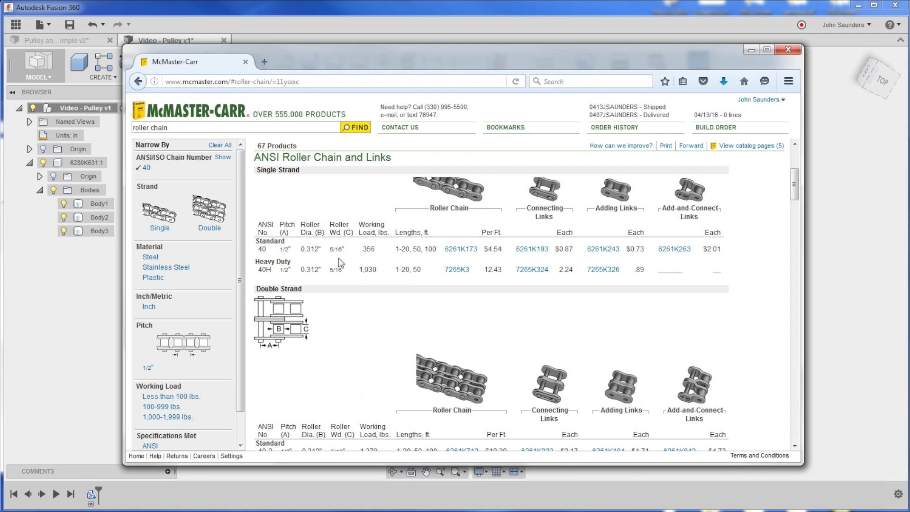
Open the product page for chain 6261K173 and copy its part number.
click(460, 249)
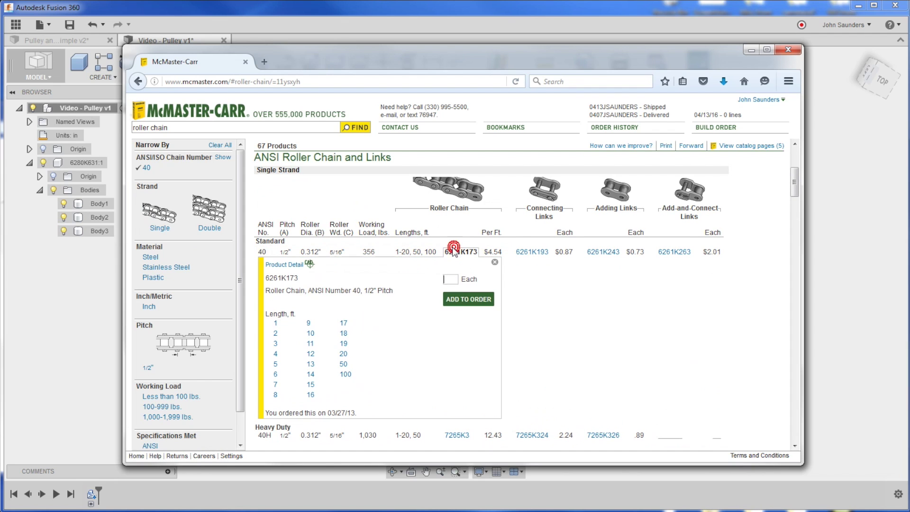
click(284, 264)
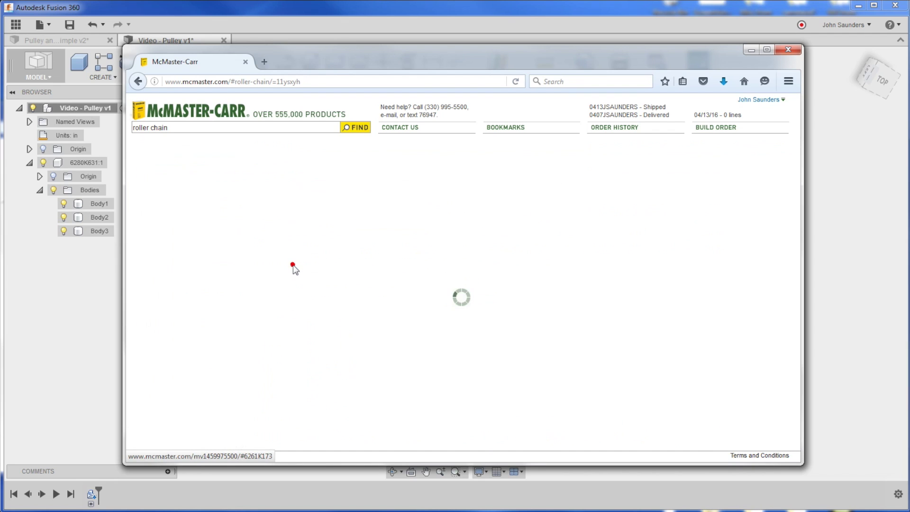
double_click(404, 228)
key(ctrl+c)
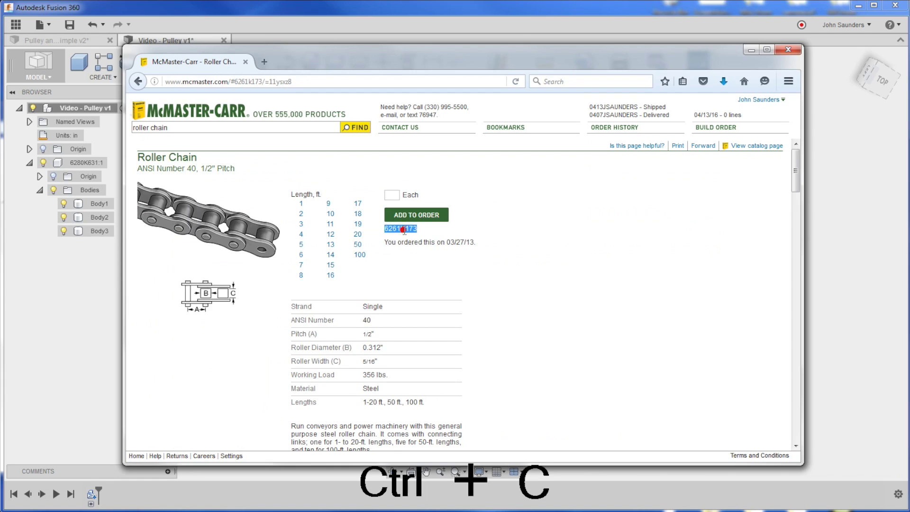
key(alt+Tab)
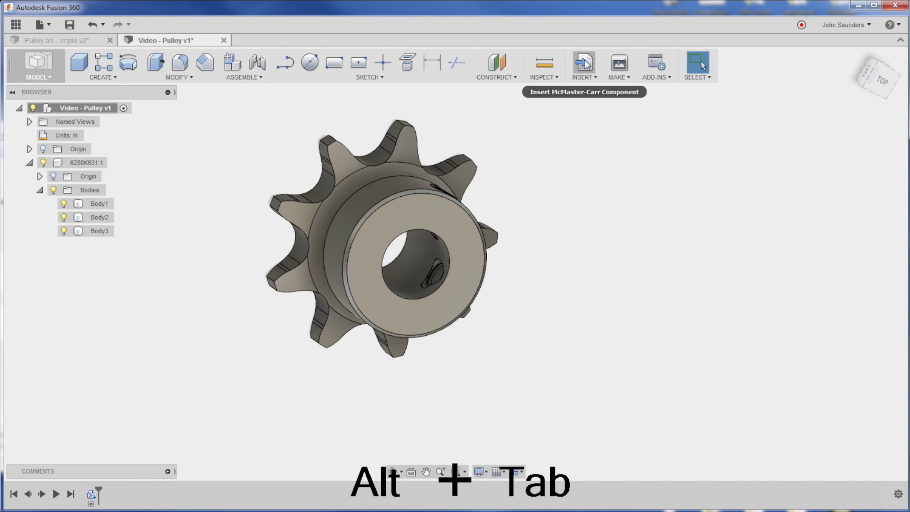
Insert chain 6261K173 as a 1 ft 3-D STEP model and accept its placement.
click(586, 63)
key(ctrl+v)
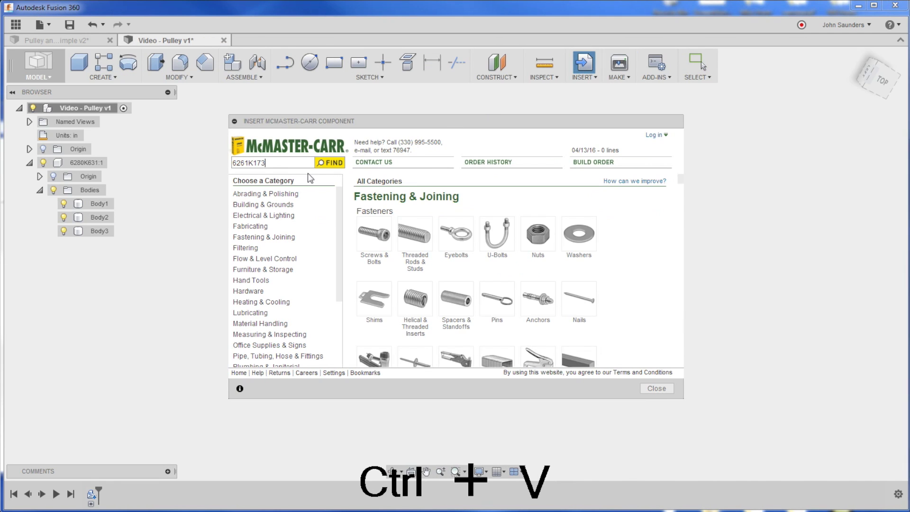
click(324, 163)
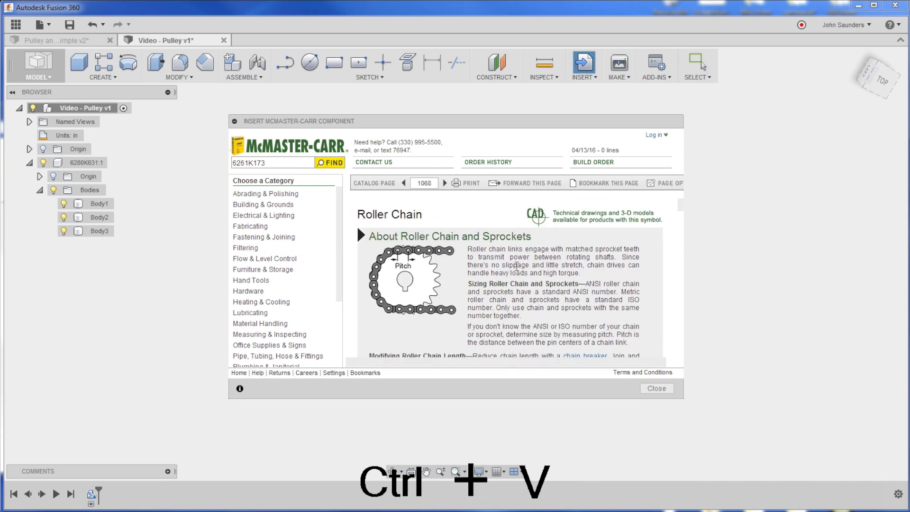
click(460, 210)
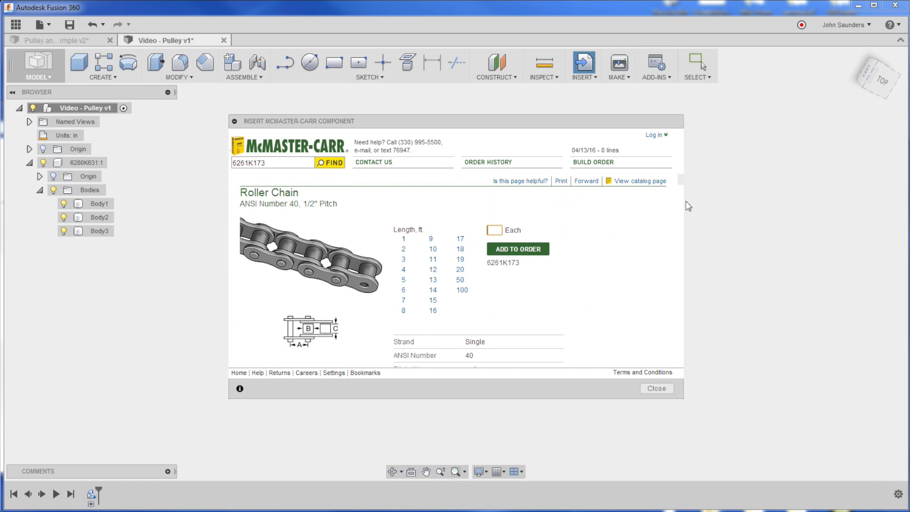
drag(679, 181, 684, 191)
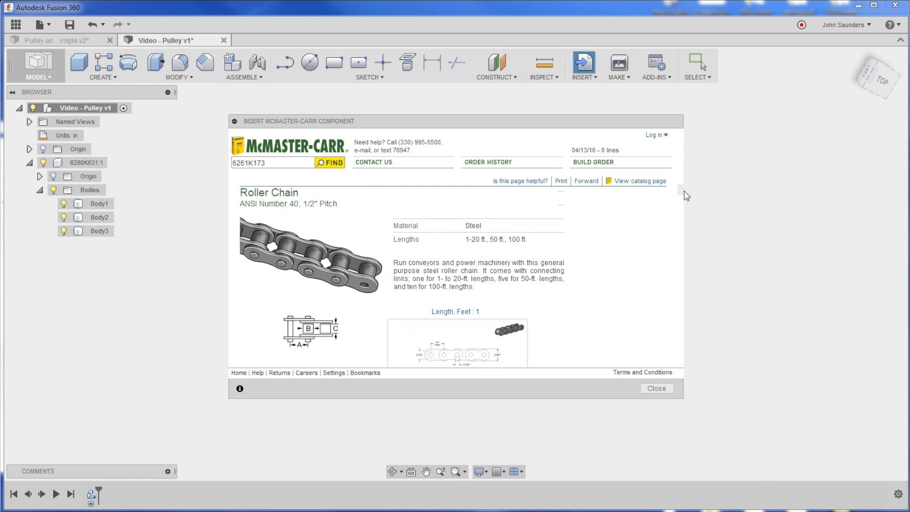
click(459, 311)
click(479, 298)
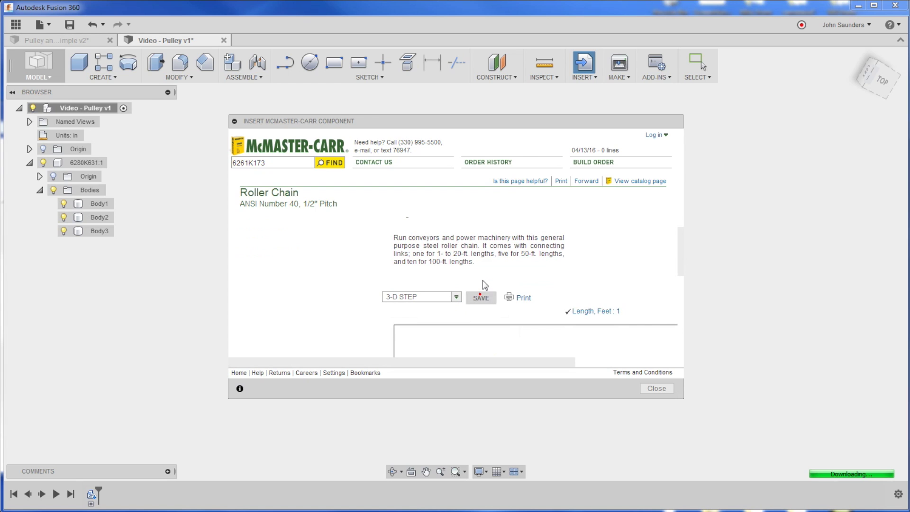
scroll(329, 283, down, 2)
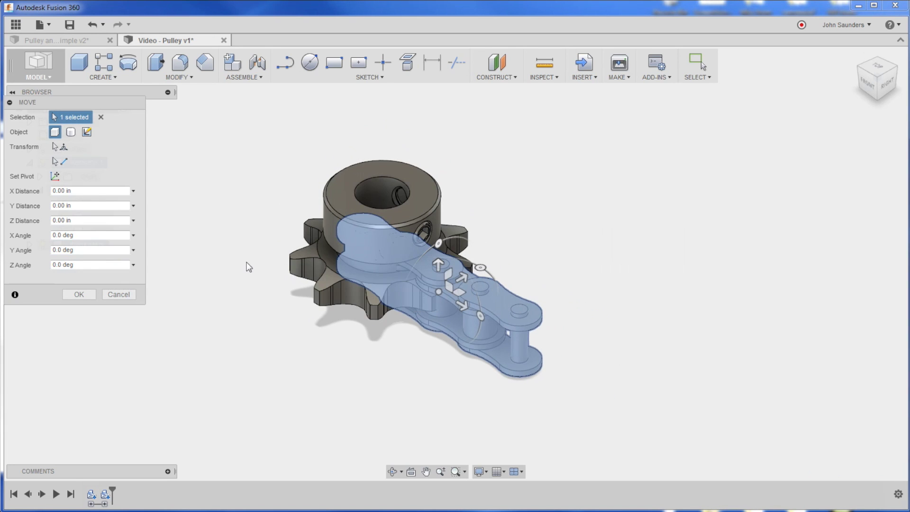
click(92, 291)
Collapse the sprocket entry and orbit to inspect the chain and sprocket from below.
shift+middle_drag(203, 248, 235, 299)
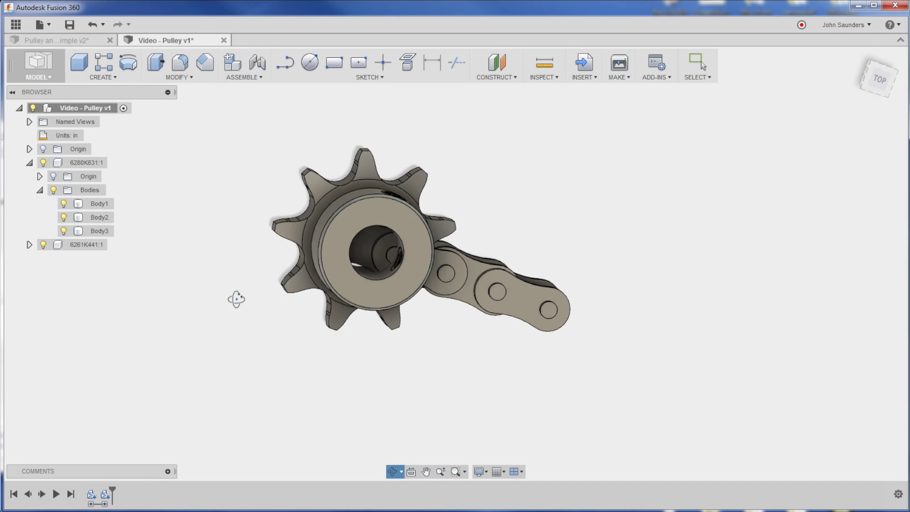
key(Escape)
click(29, 162)
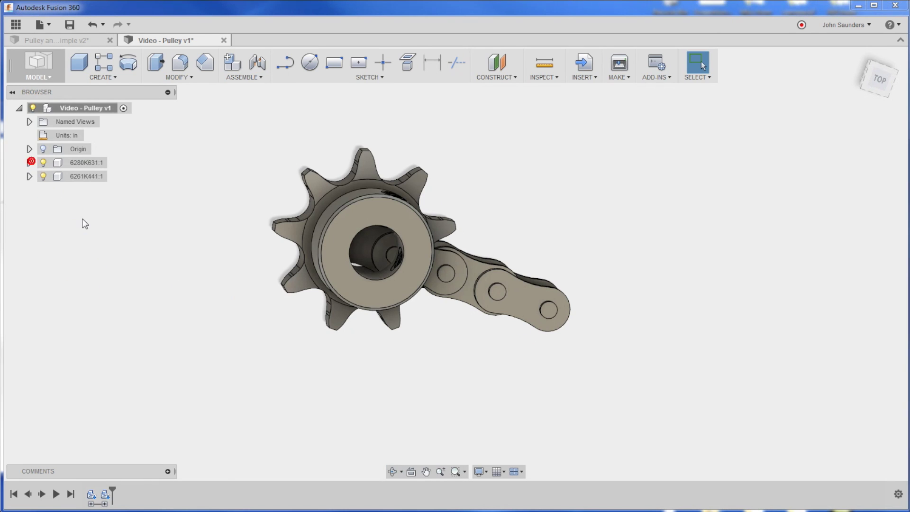
shift+middle_drag(82, 223, 284, 191)
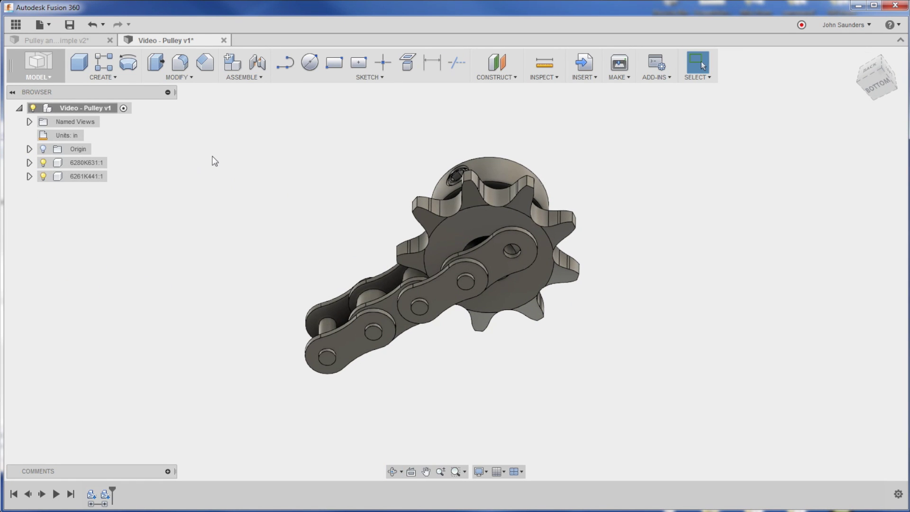
mouse_move(212, 156)
shift+middle_down()
mouse_move(256, 140)
mouse_move(212, 147)
shift+middle_up()
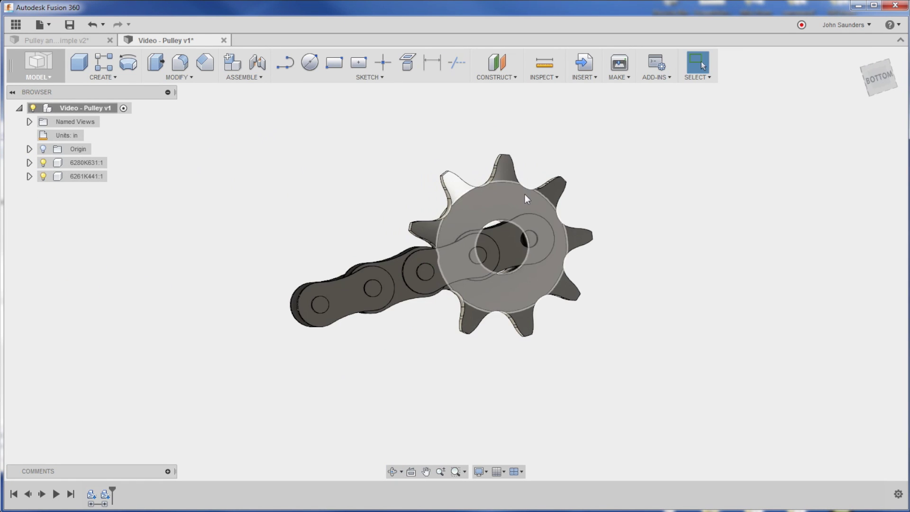
click(484, 193)
shift+middle_drag(296, 145, 284, 150)
click(209, 137)
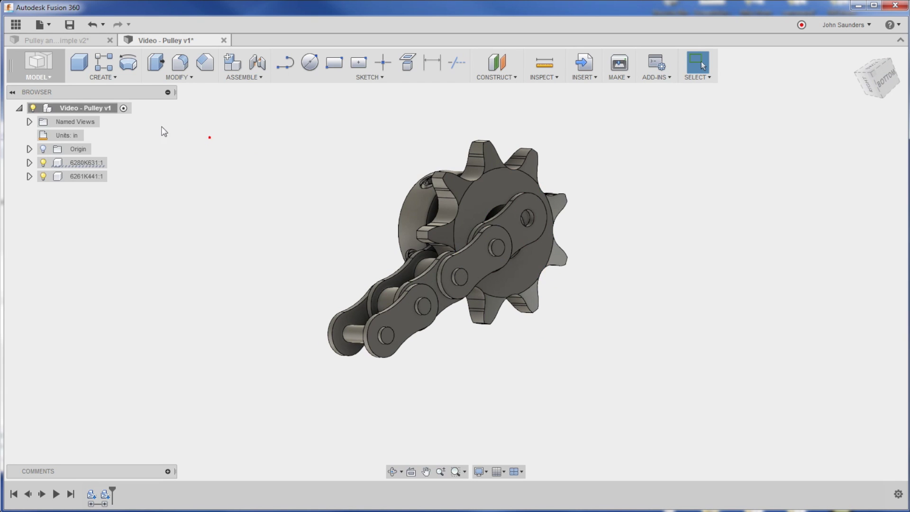
Create a new component under the root and rename it Shaft.
right_click(85, 106)
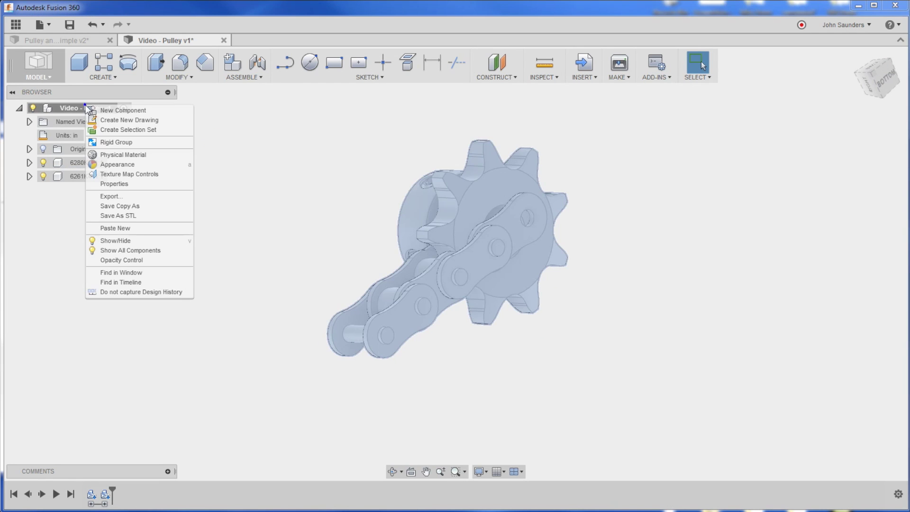
click(112, 110)
click(90, 192)
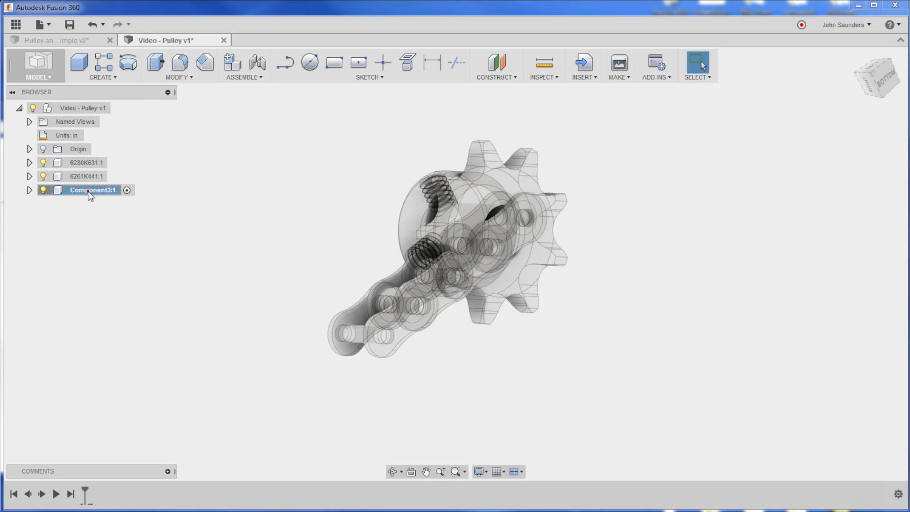
click(90, 191)
text(Shaft)
key(Return)
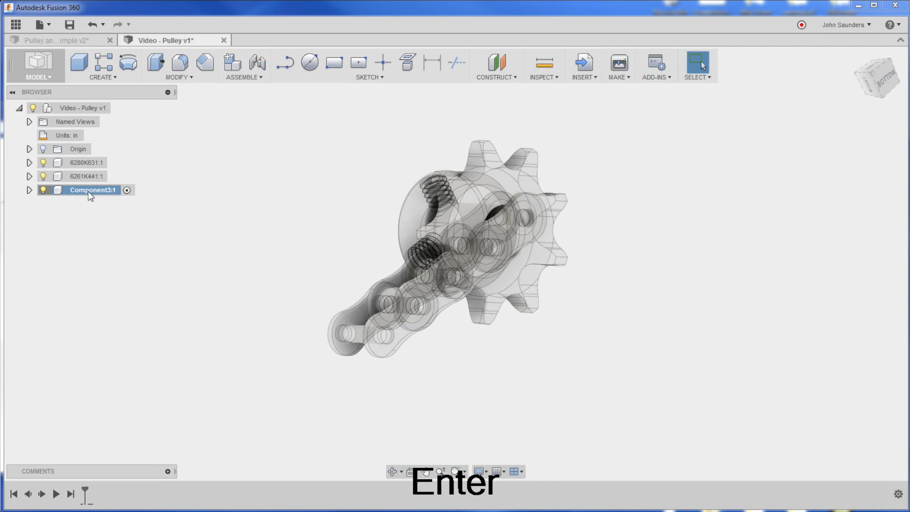
Hide the roller chain component 6261K441:1.
shift+middle_drag(342, 219, 292, 217)
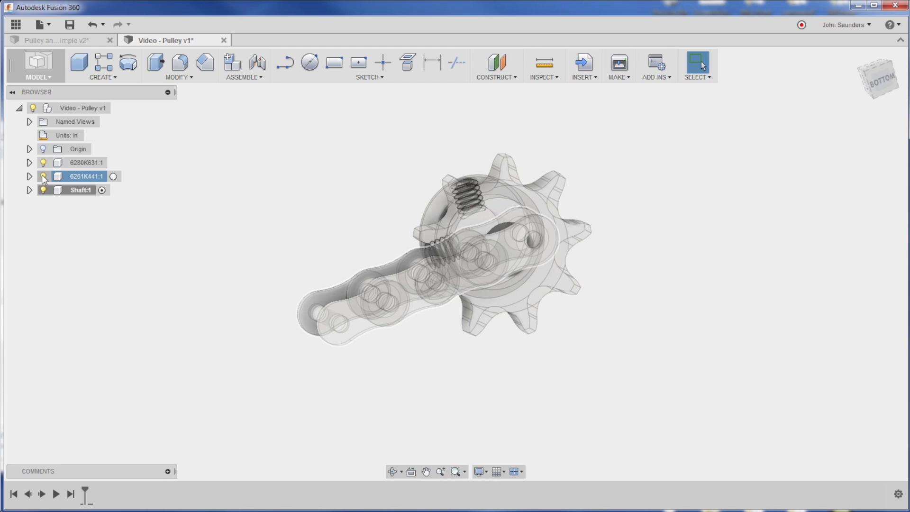
click(43, 177)
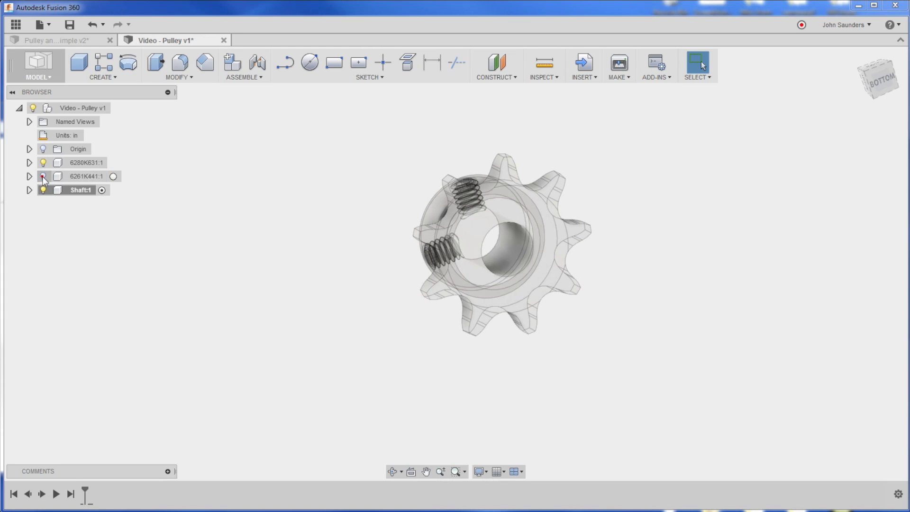
shift+middle_drag(272, 294, 297, 217)
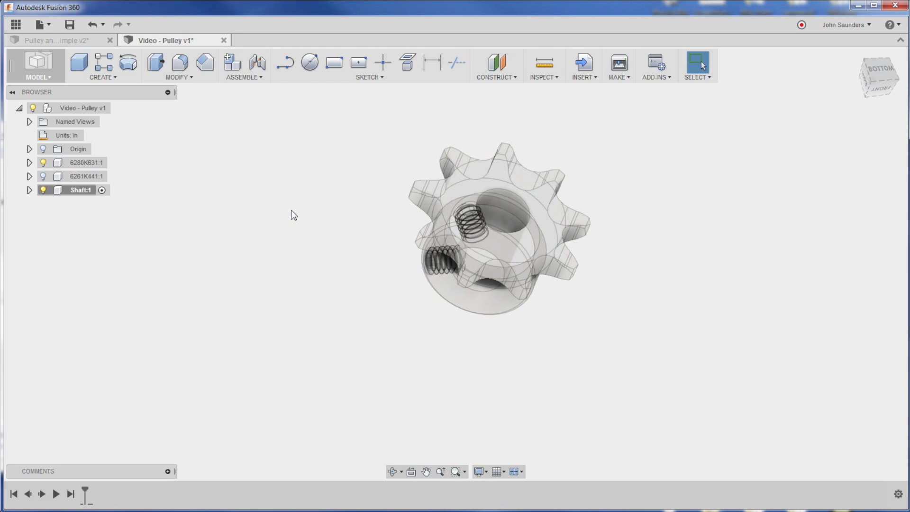
Start a circle sketch on the bottom origin plane, then cancel the misplaced first circle.
key(c)
mouse_move(307, 172)
shift+middle_down()
mouse_move(345, 151)
mouse_move(332, 185)
mouse_move(286, 178)
mouse_move(418, 132)
shift+middle_up()
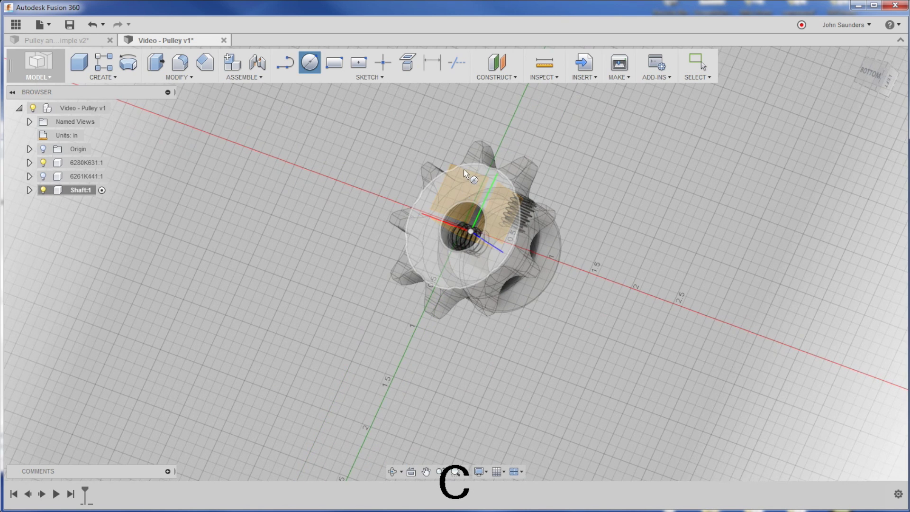
click(454, 172)
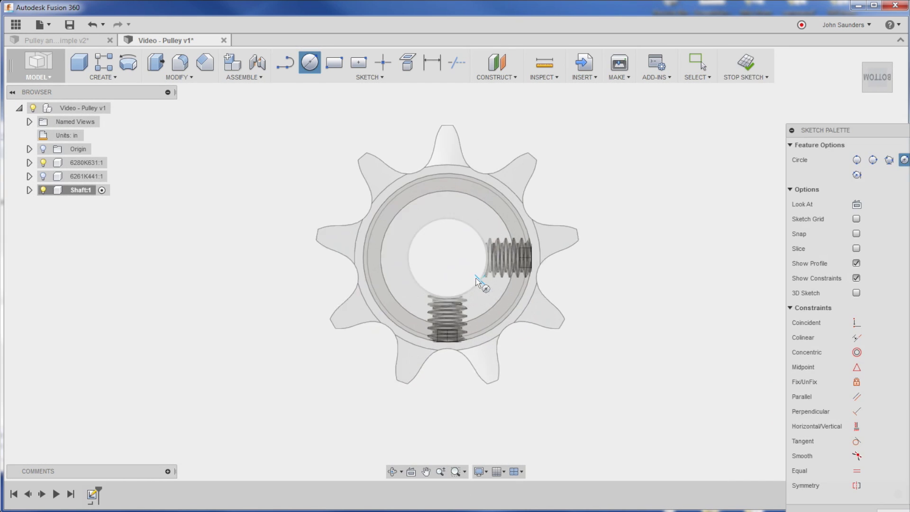
click(440, 255)
scroll(474, 268, up, 2)
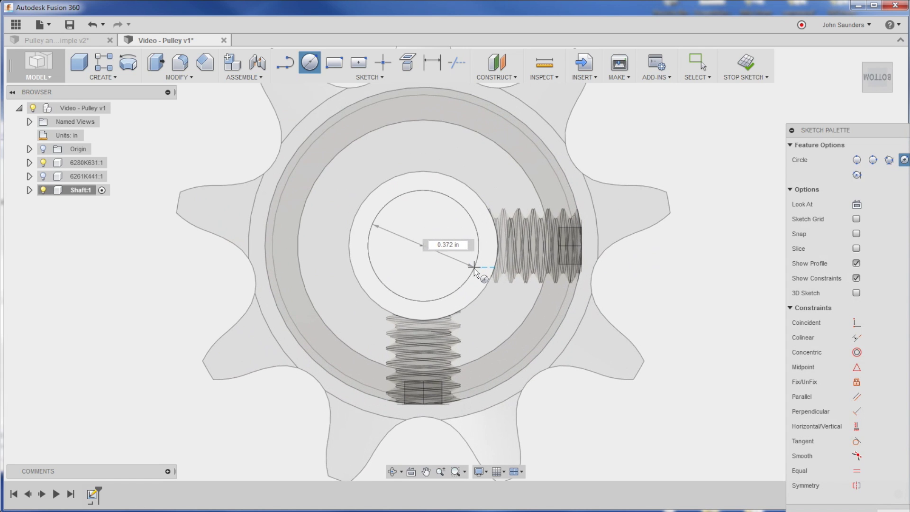
scroll(478, 280, up, 2)
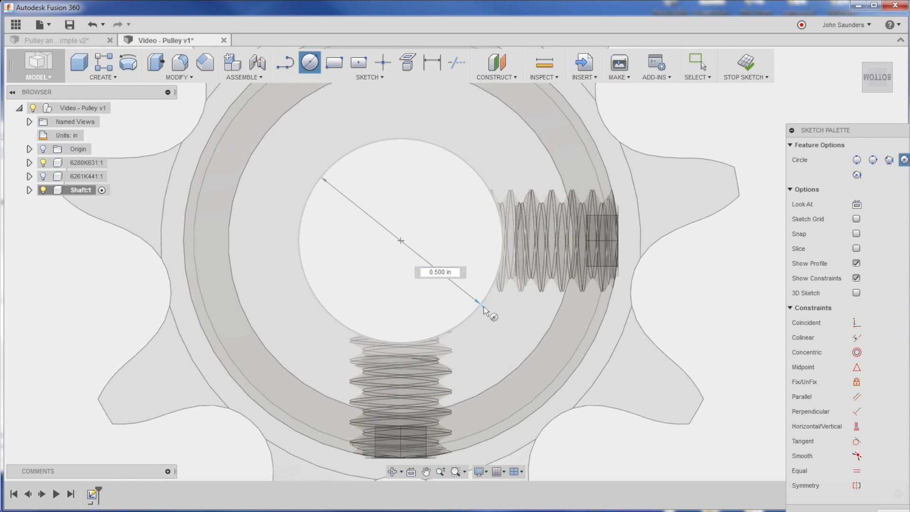
key(Escape)
scroll(454, 280, down, 3)
shift+middle_drag(456, 283, 416, 270)
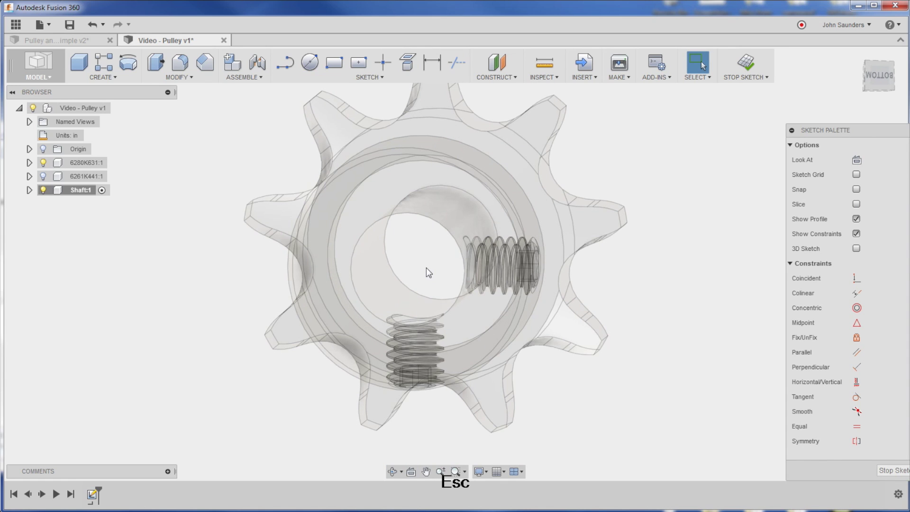
Project the bore edge and draw a circle from the bore centre to its edge.
key(p)
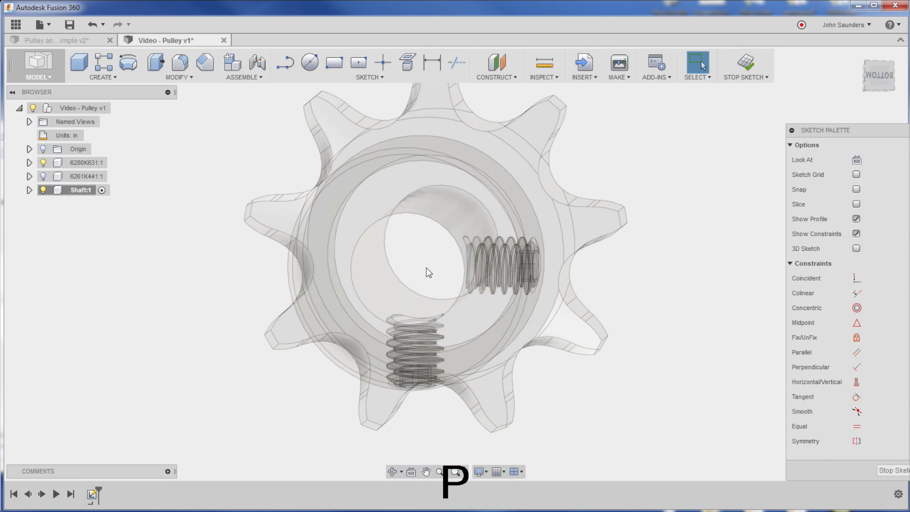
click(440, 190)
key(c)
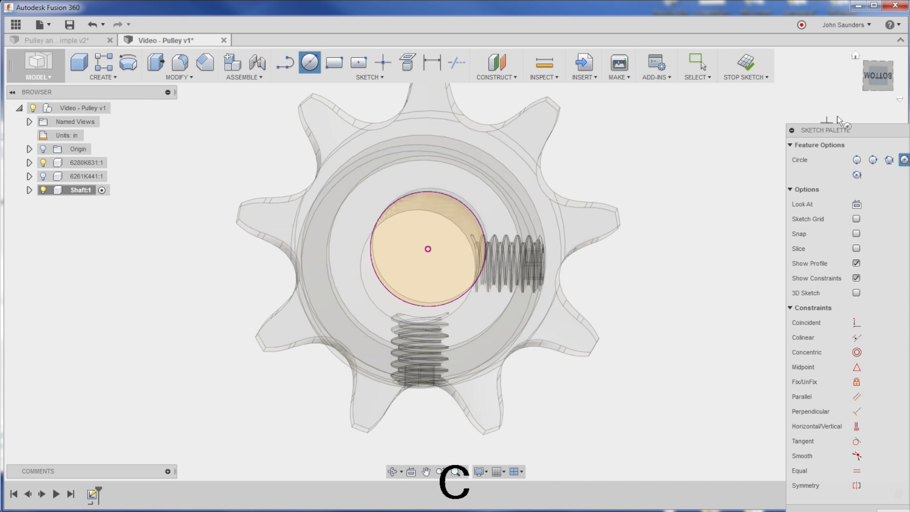
click(877, 76)
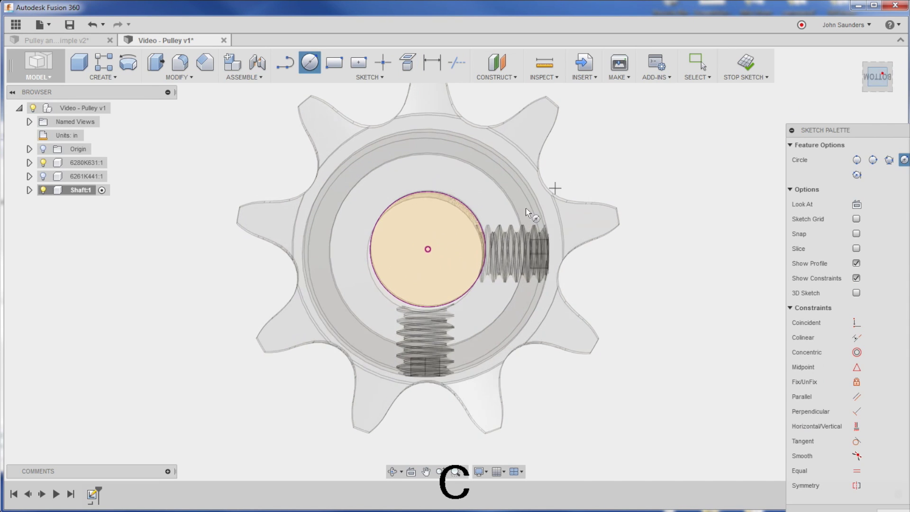
click(427, 249)
click(467, 292)
scroll(468, 237, down, 3)
key(q)
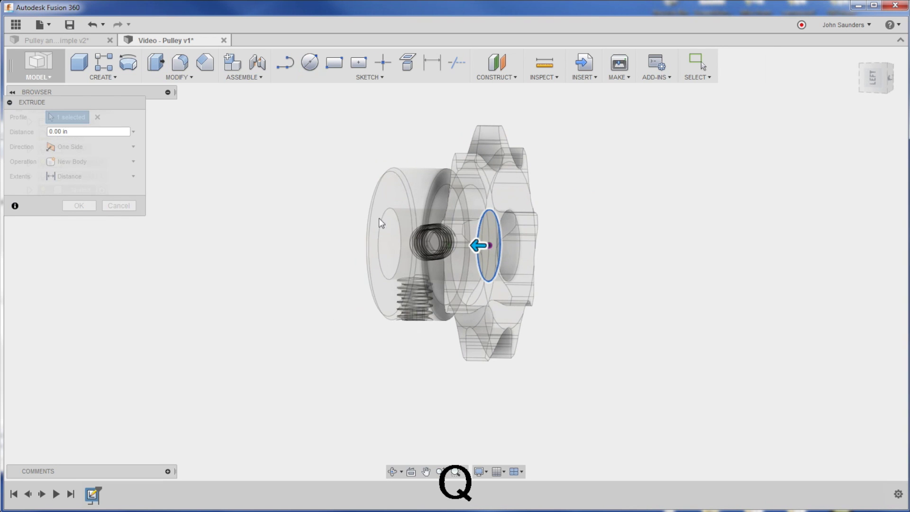
Extrude the bore circle 2.50 in to form the shaft.
drag(479, 243, 139, 239)
click(89, 221)
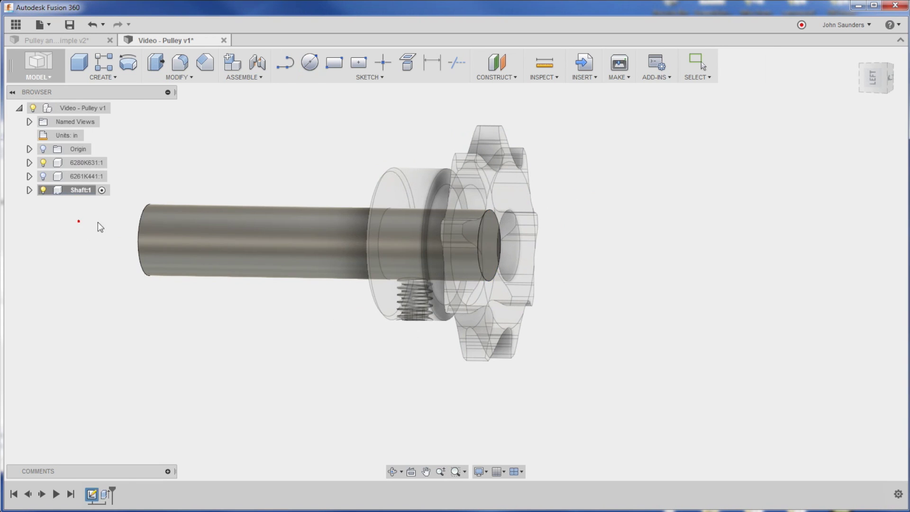
scroll(258, 203, down, 3)
shift+middle_drag(320, 160, 254, 152)
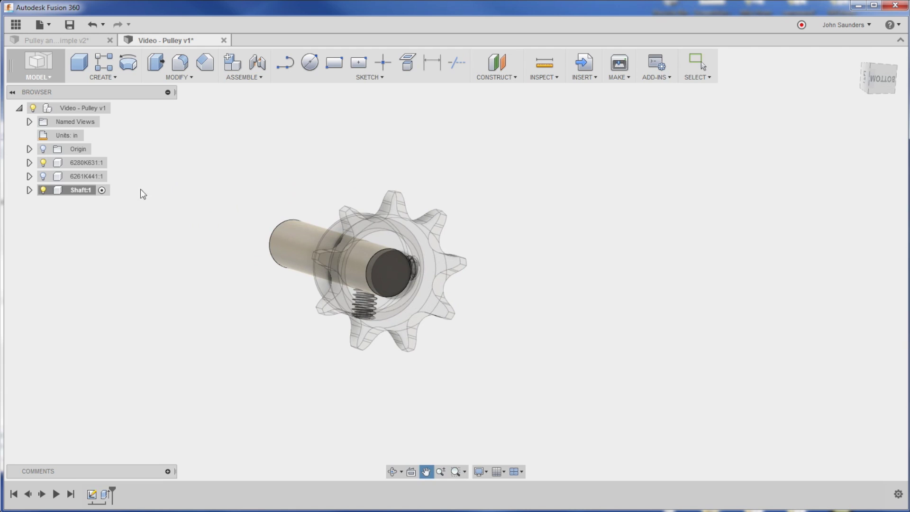
Ground the Shaft component and activate the top-level assembly.
right_click(72, 190)
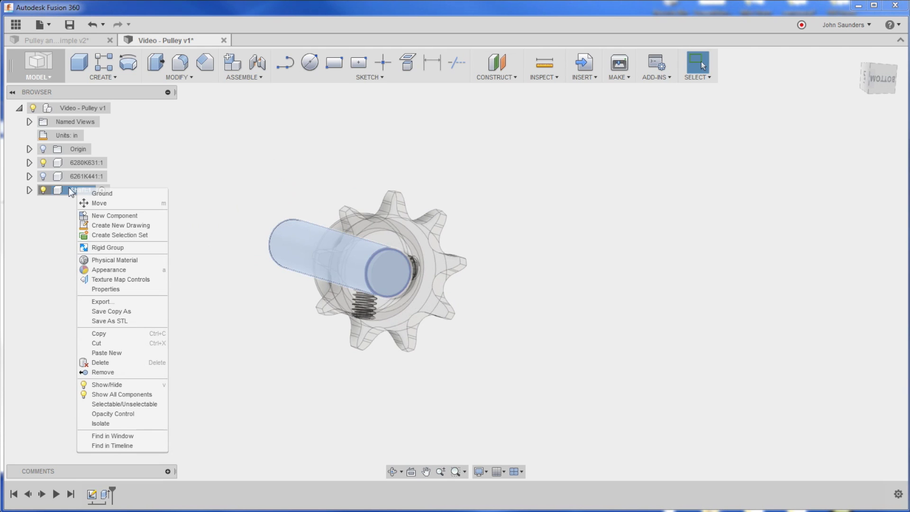
click(96, 193)
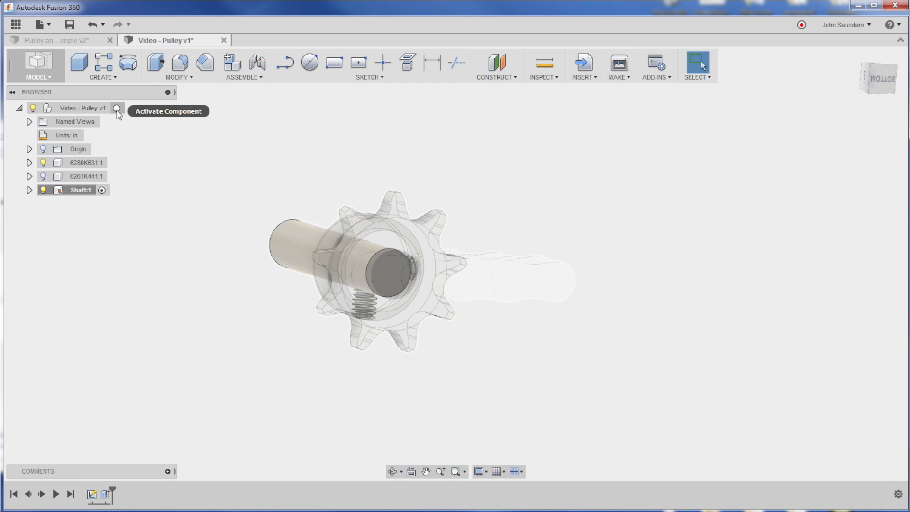
click(116, 108)
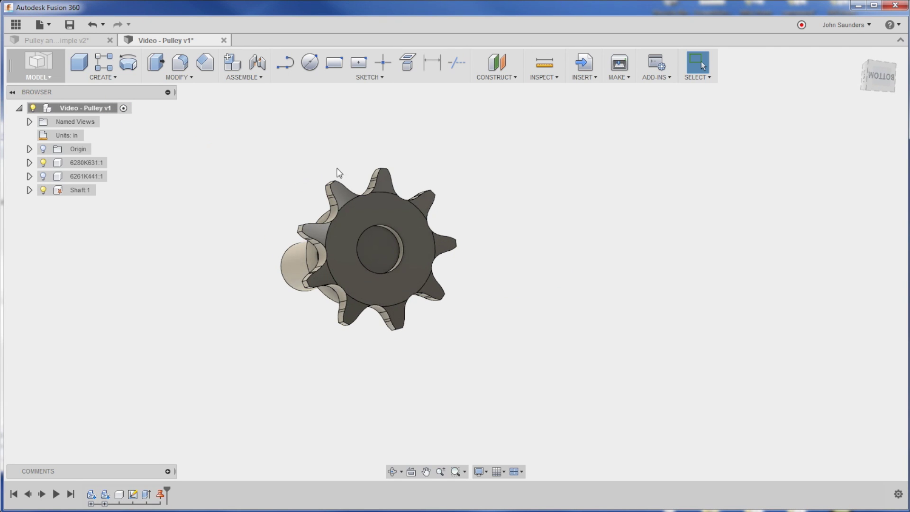
shift+middle_drag(337, 168, 378, 168)
drag(349, 212, 327, 151)
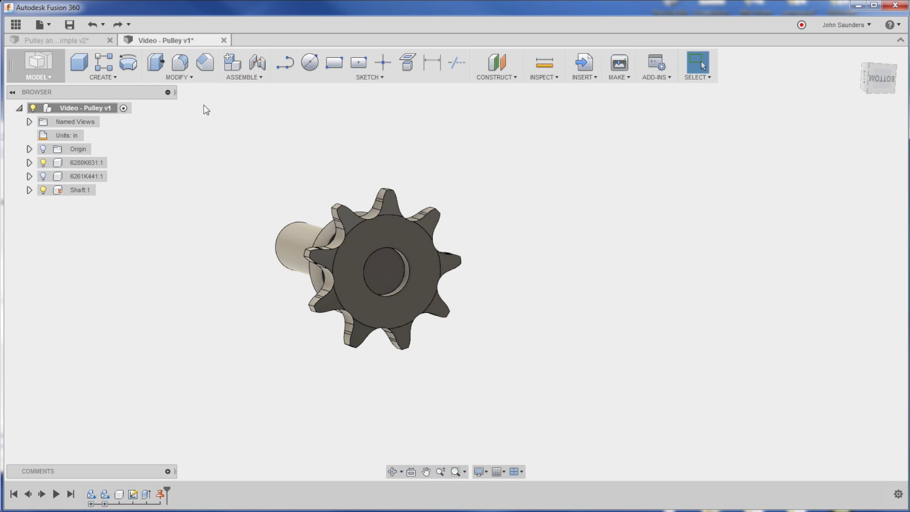
Add a revolute As-built Joint between sprocket and shaft located at the bore centre.
click(251, 77)
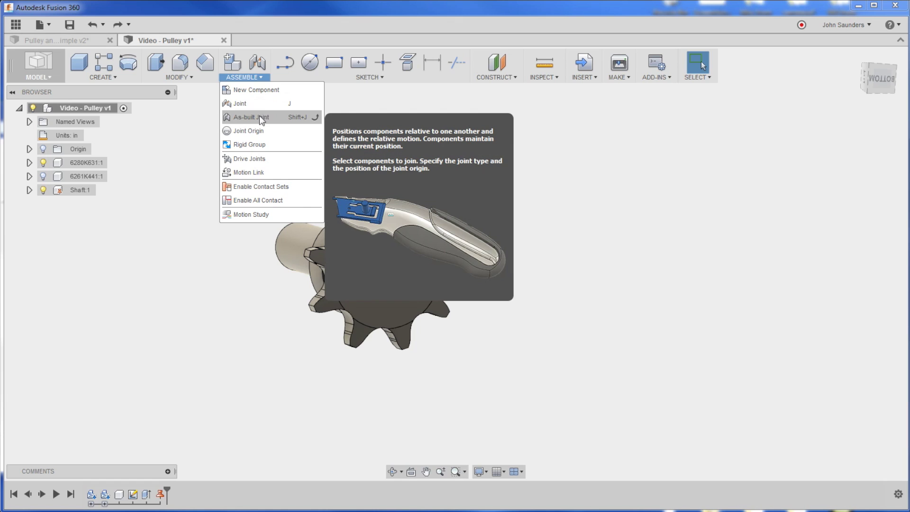
click(296, 119)
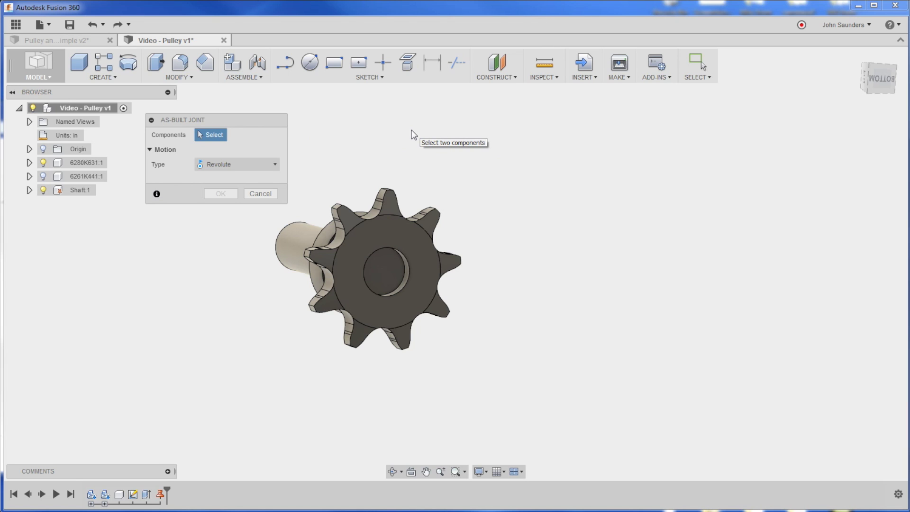
click(406, 234)
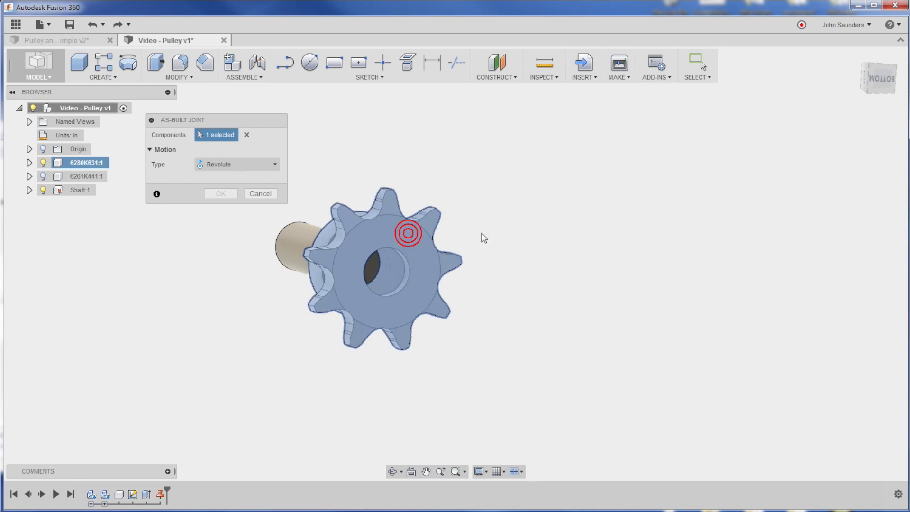
click(397, 272)
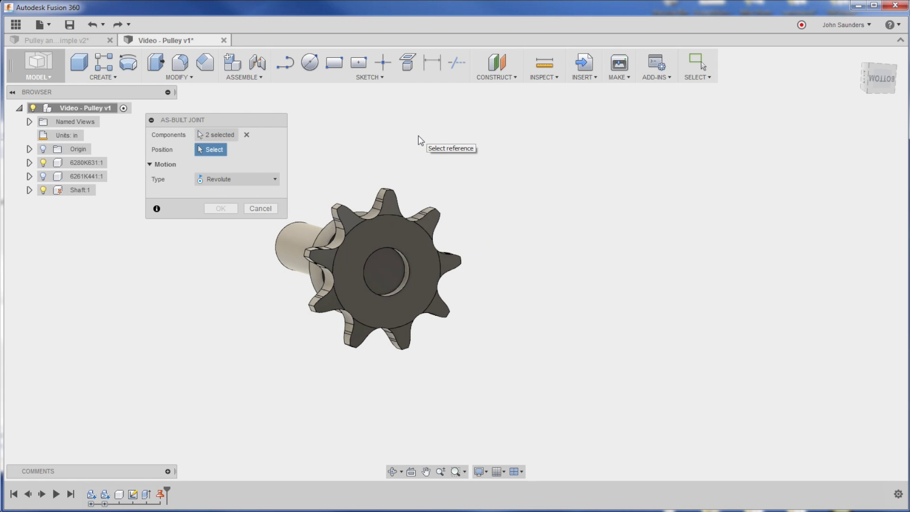
click(382, 271)
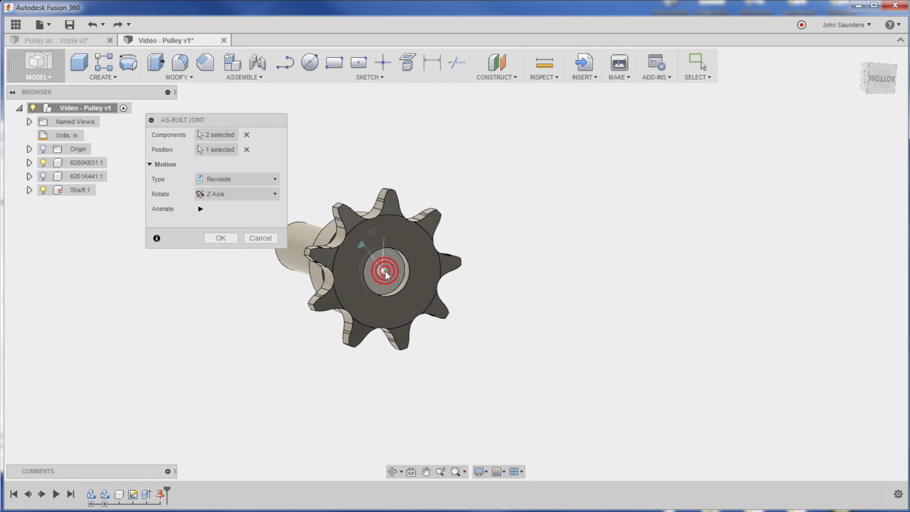
click(220, 238)
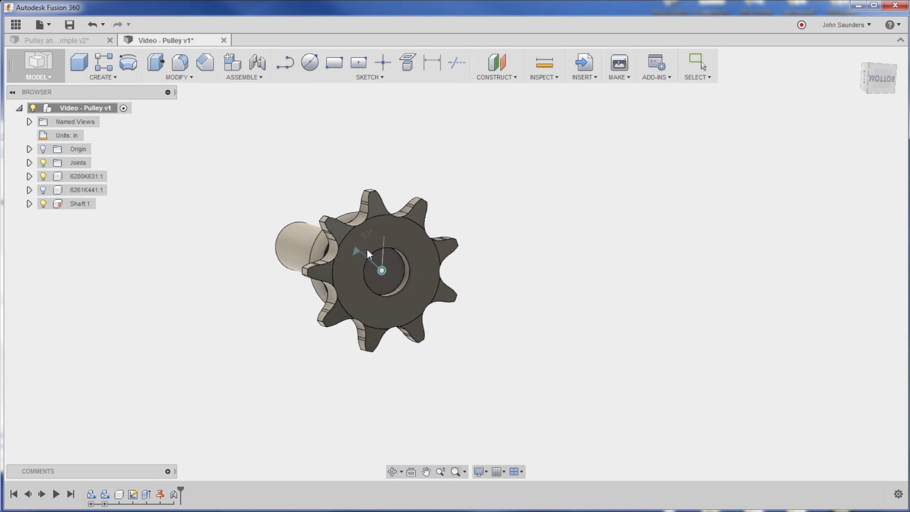
shift+middle_drag(280, 162, 276, 178)
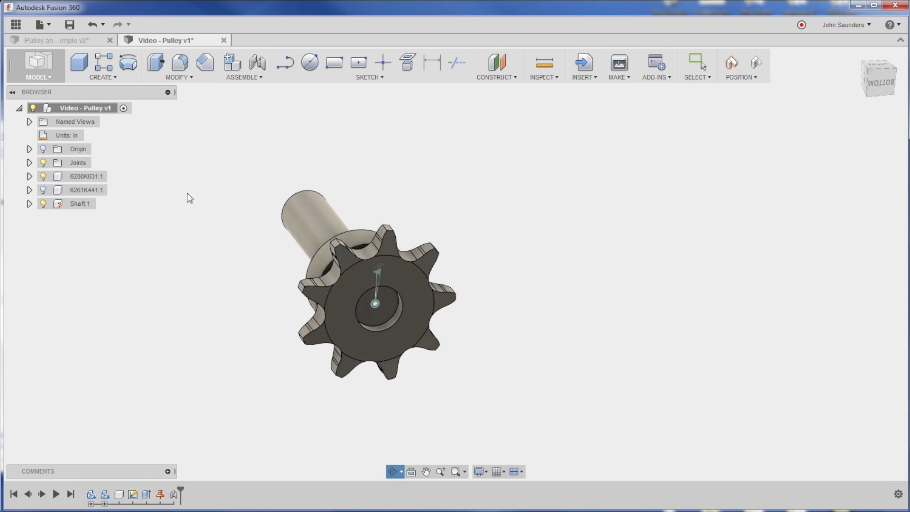
Hide sprocket and shaft, show the chain to inspect its Body1, then hide it.
click(43, 176)
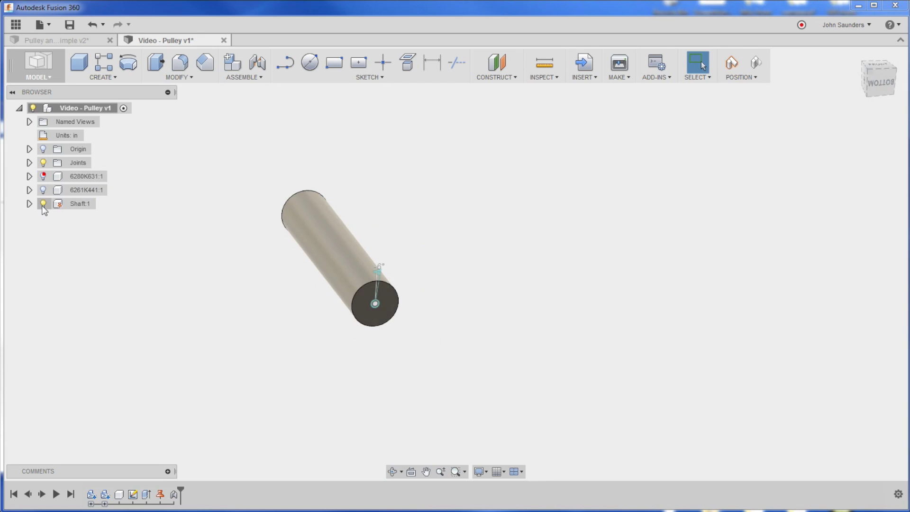
click(43, 204)
click(43, 190)
shift+middle_drag(248, 218, 189, 168)
click(29, 190)
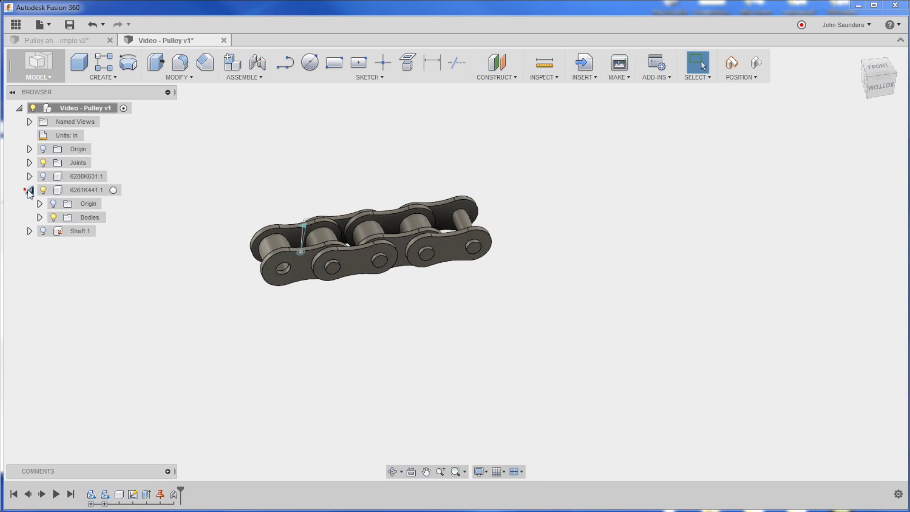
click(41, 217)
shift+middle_drag(320, 191, 317, 183)
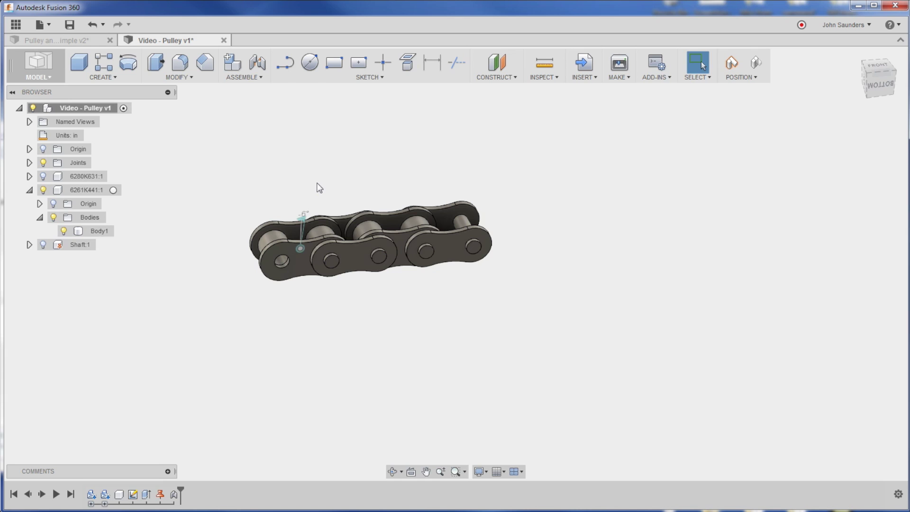
click(95, 231)
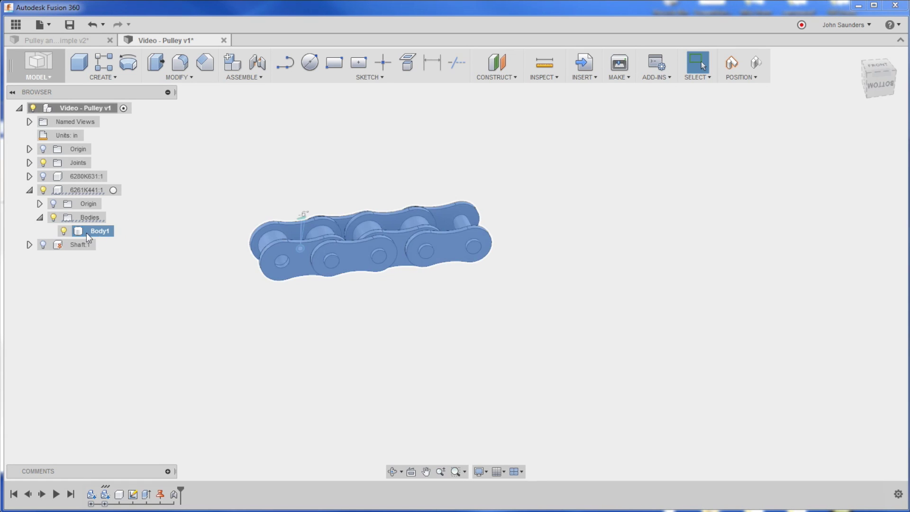
click(204, 216)
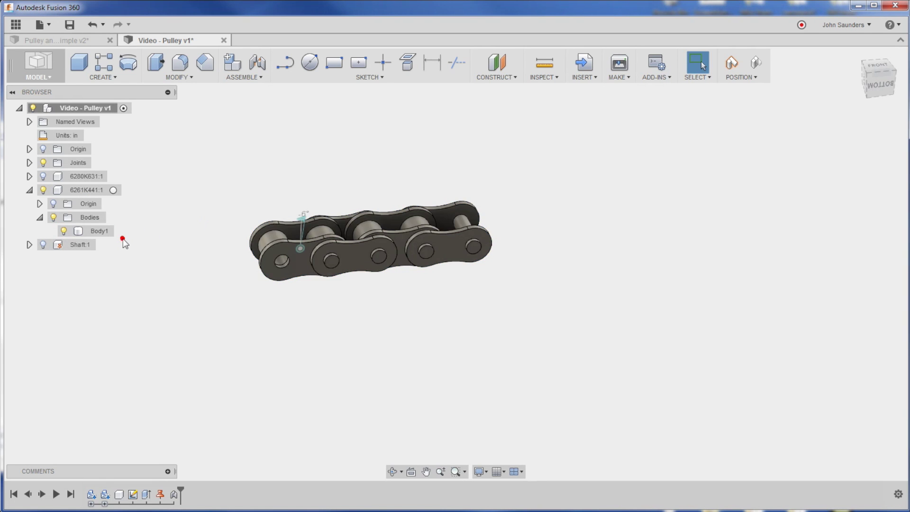
scroll(223, 187, up, 3)
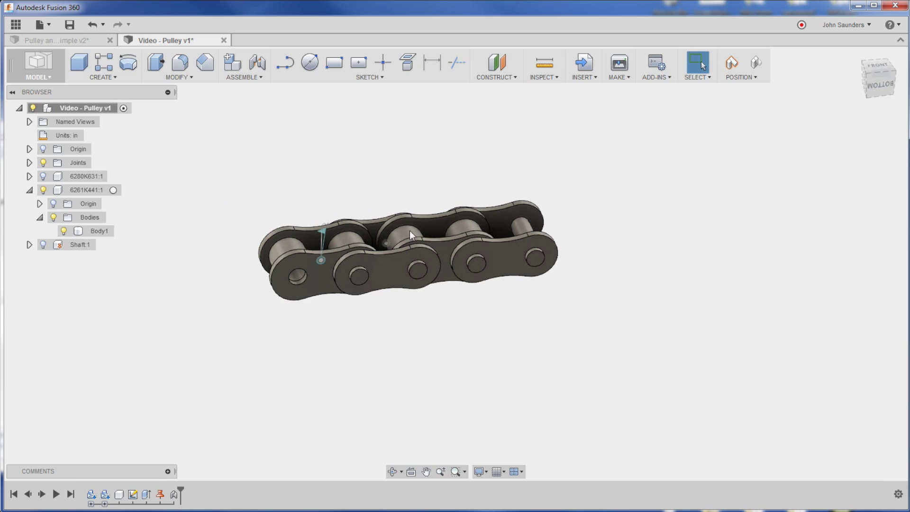
click(482, 237)
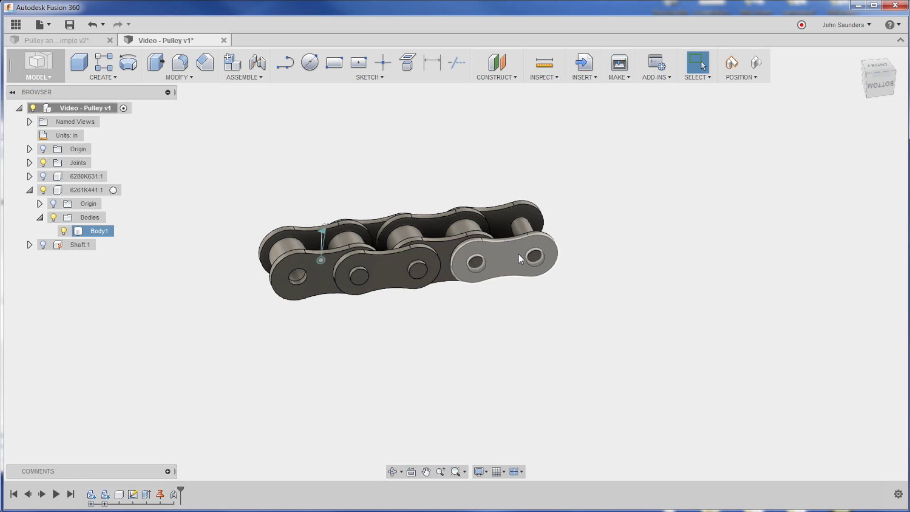
click(222, 237)
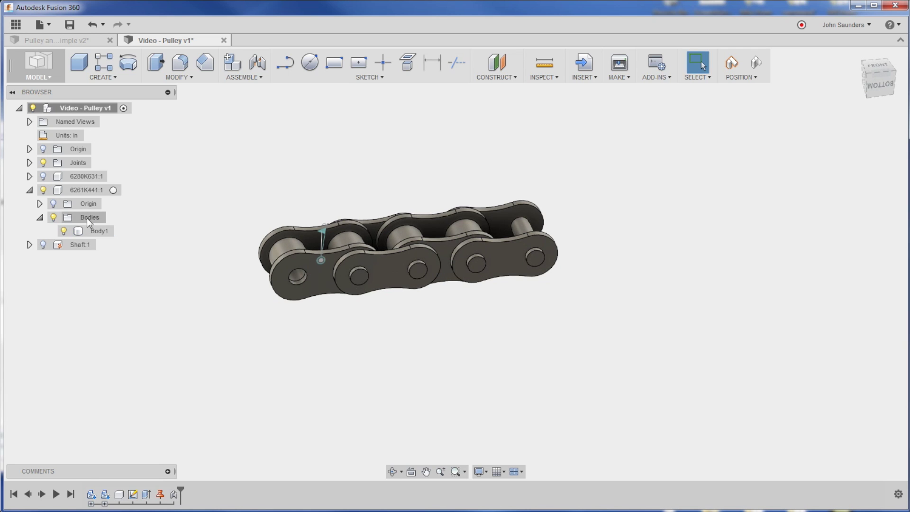
click(43, 190)
Inspect the sprocket's Body1 and its two set-screw bodies, then hide the sprocket.
click(30, 190)
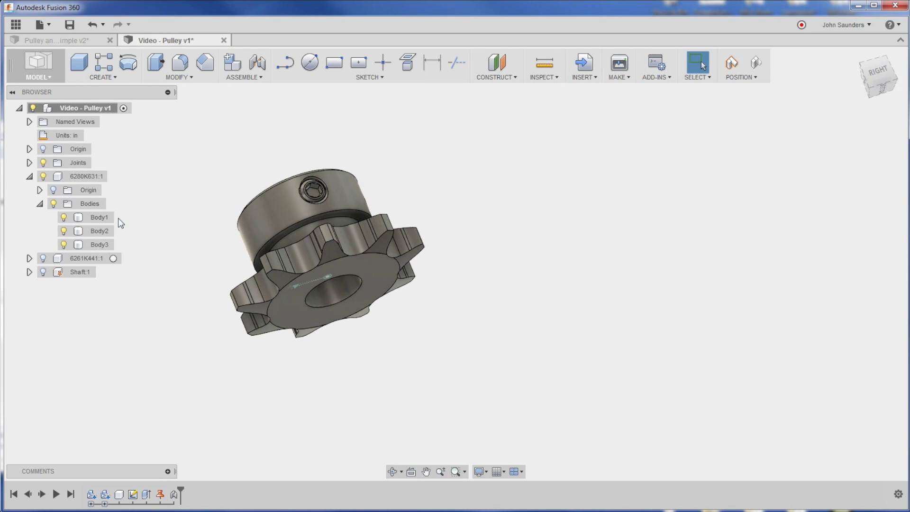
click(109, 216)
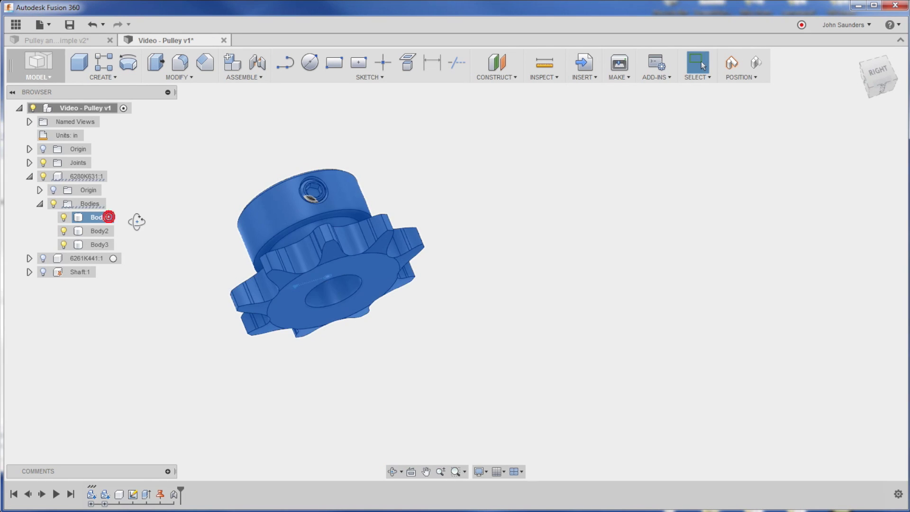
shift+middle_drag(136, 221, 122, 190)
click(92, 230)
shift+middle_drag(92, 231, 118, 217)
click(93, 246)
shift+middle_drag(199, 192, 179, 203)
click(30, 175)
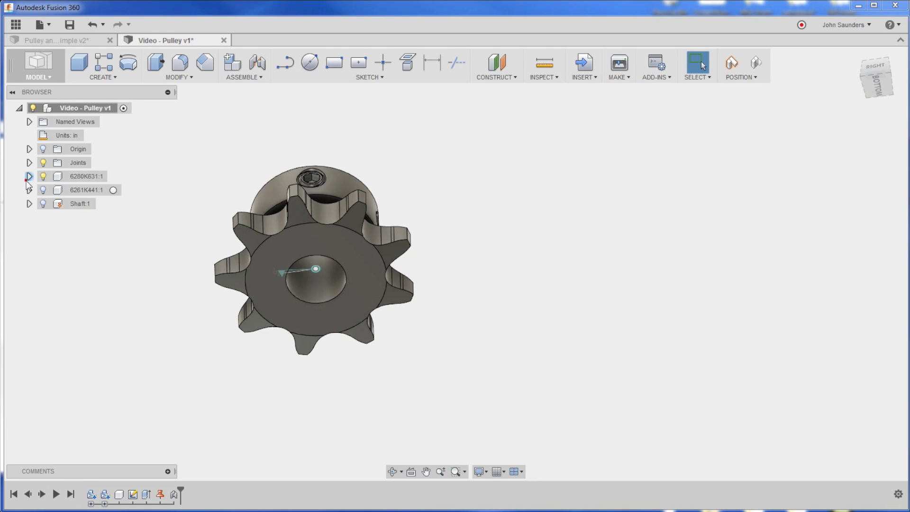
click(43, 176)
Show the roller chain alone and centre it horizontally in the view.
click(43, 189)
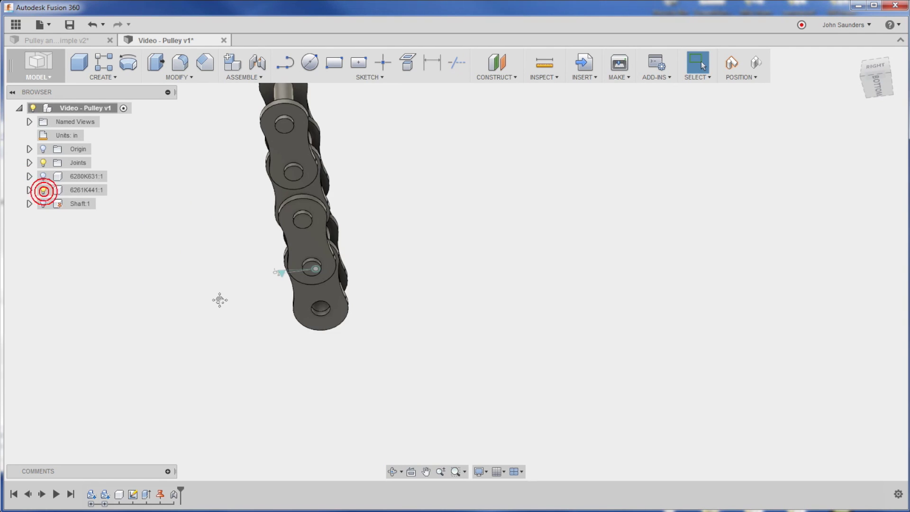
shift+middle_drag(219, 300, 355, 215)
scroll(329, 219, up, 2)
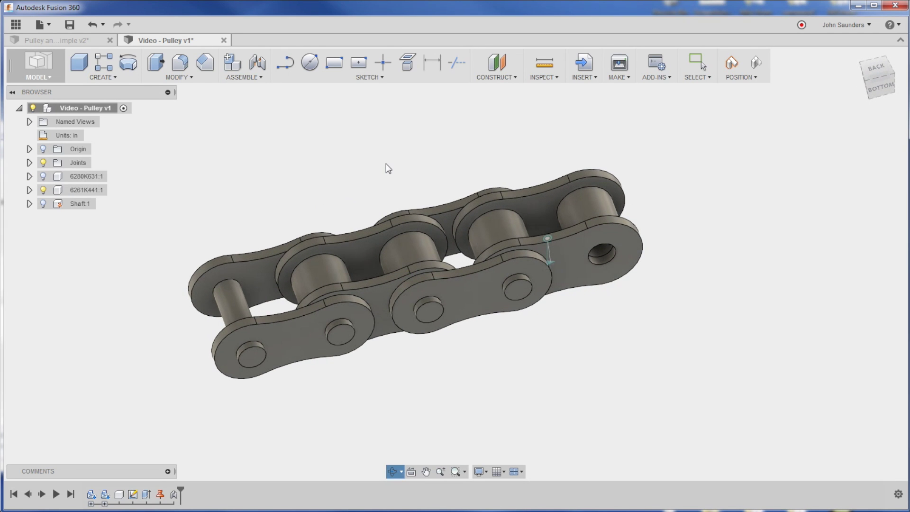
middle_drag(374, 164, 414, 160)
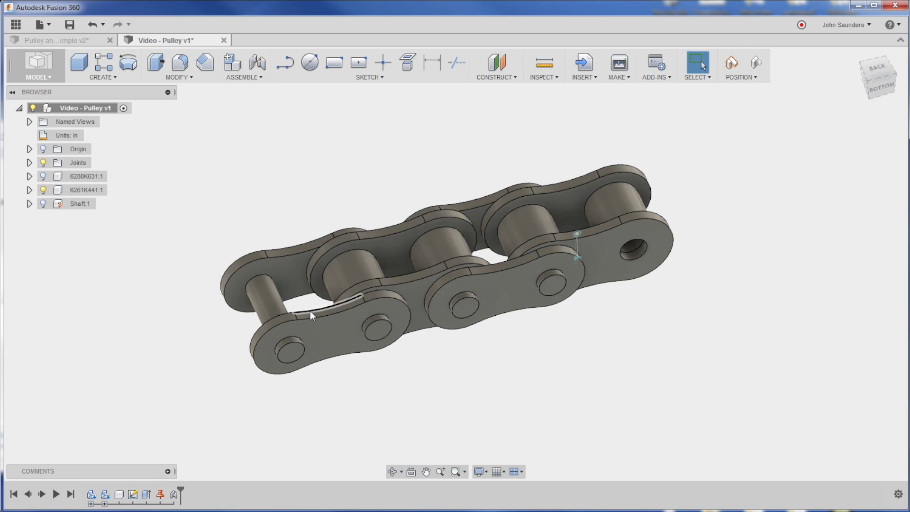
shift+middle_drag(398, 202, 555, 160)
Delete the right-hand and lower-right link plates, undoing the mistaken upper plate deletion.
click(601, 271)
key(Delete)
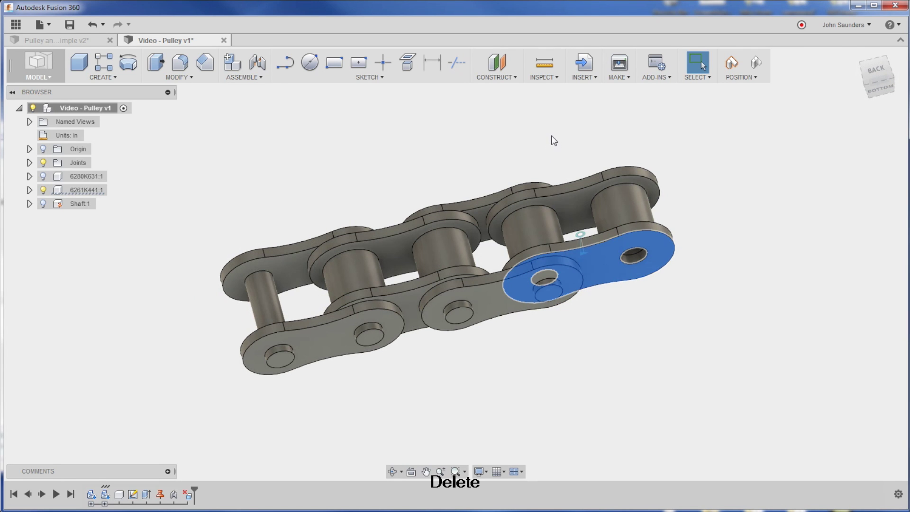
click(527, 235)
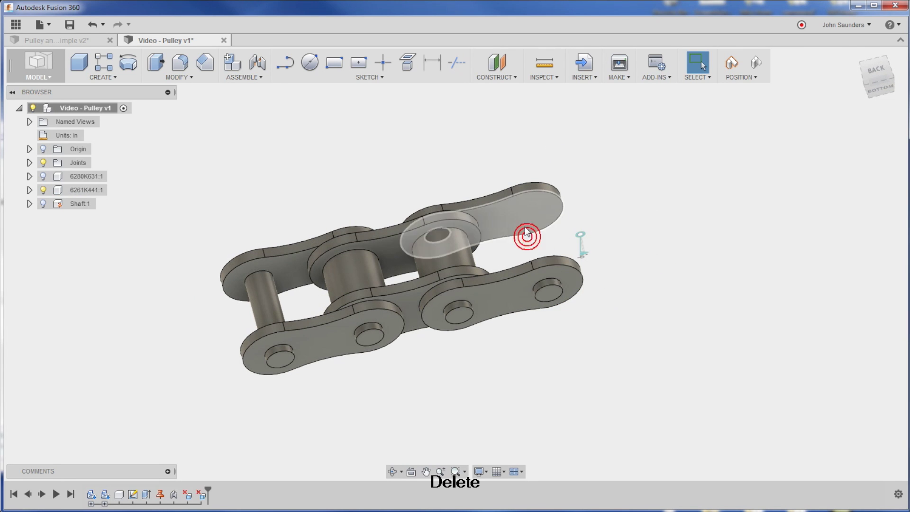
click(516, 284)
key(Delete)
click(504, 209)
key(Delete)
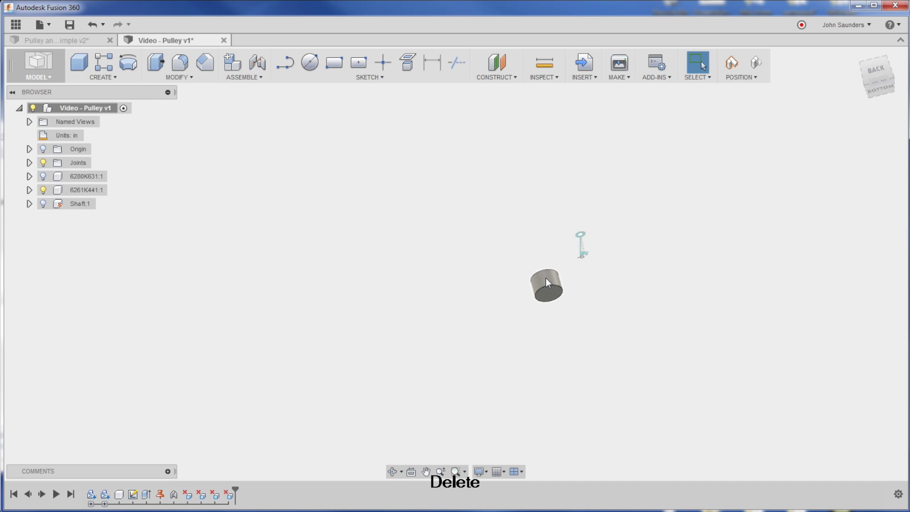
key(ctrl+z)
Delete the lone roller and two more link plates, then undo the pin and plate deletions.
click(546, 283)
key(Delete)
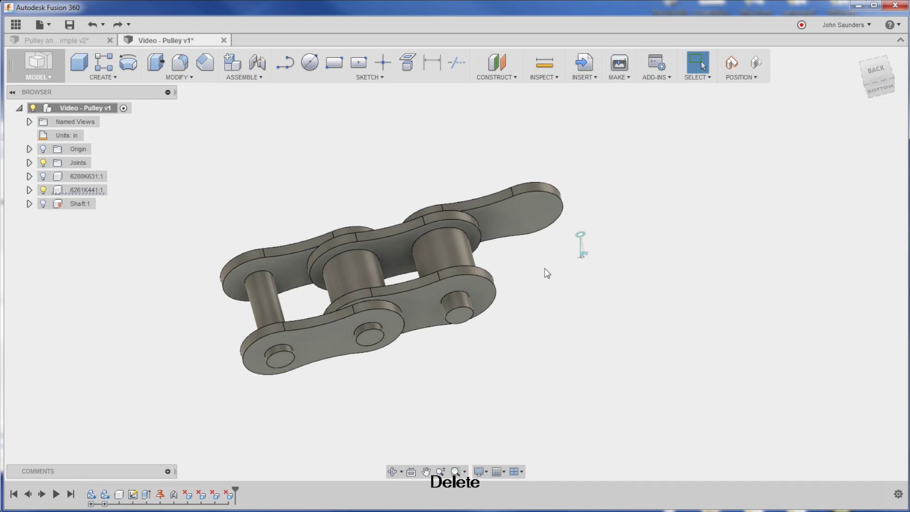
click(529, 223)
key(Delete)
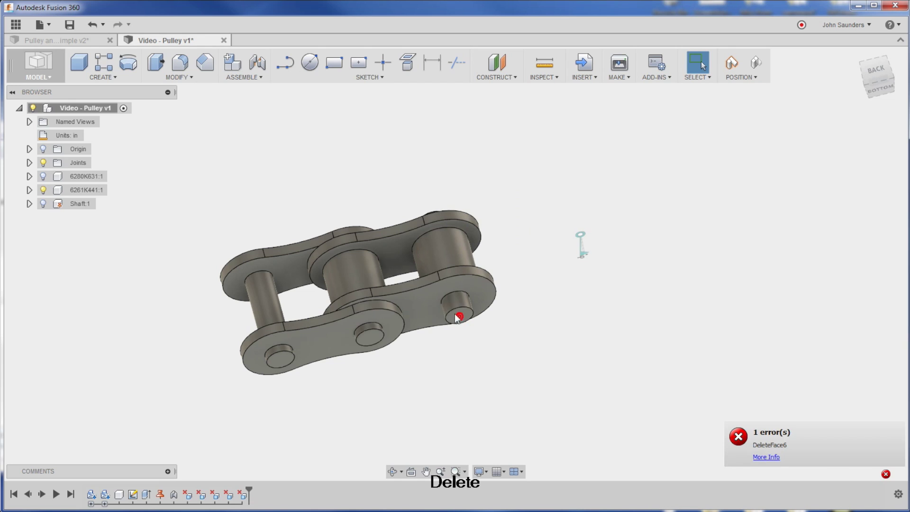
click(436, 306)
key(Delete)
click(461, 314)
key(Delete)
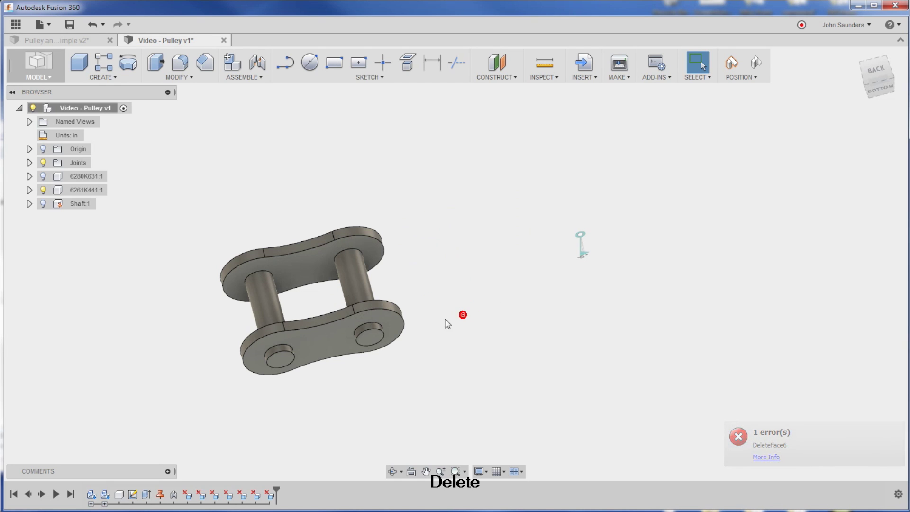
key(ctrl+z)
key(ctrl+z)
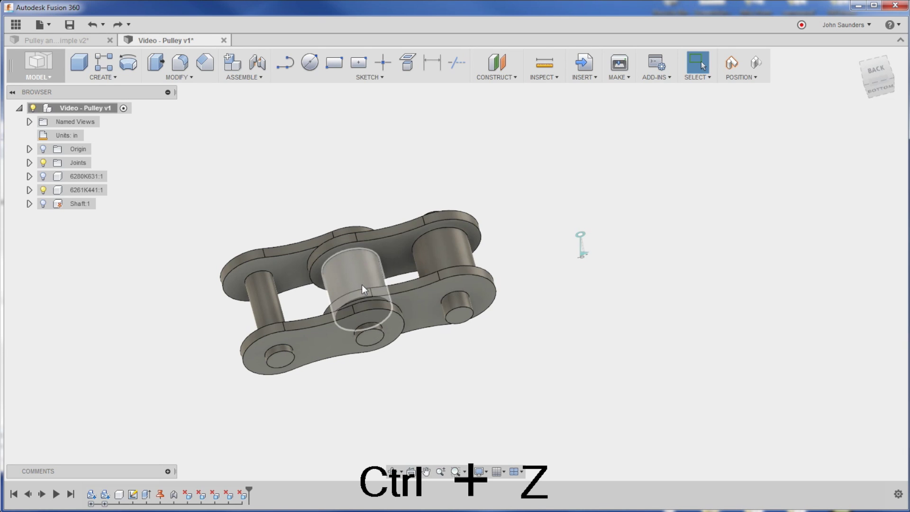
Remove the upper link plate, the exposed roller, the right plate and the pin's end face.
click(390, 253)
key(Delete)
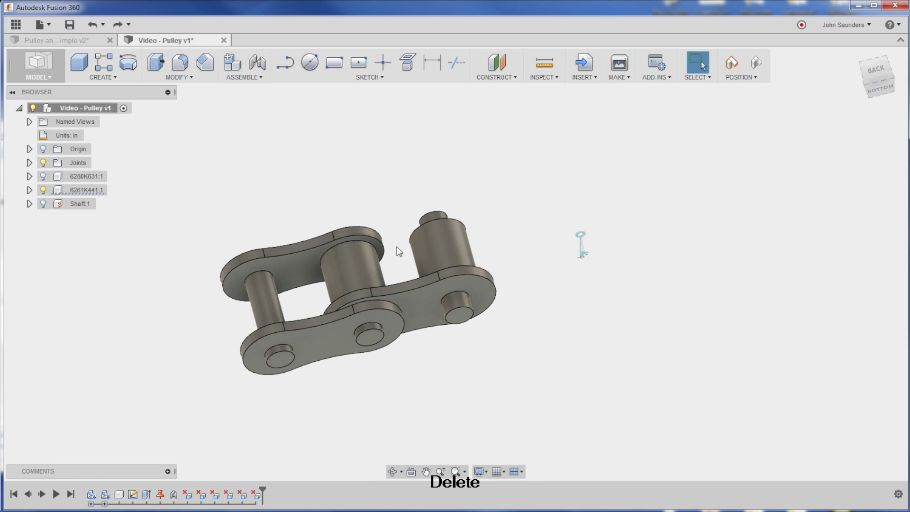
click(448, 254)
key(Delete)
shift+middle_drag(435, 251, 395, 306)
click(428, 289)
key(Delete)
click(395, 306)
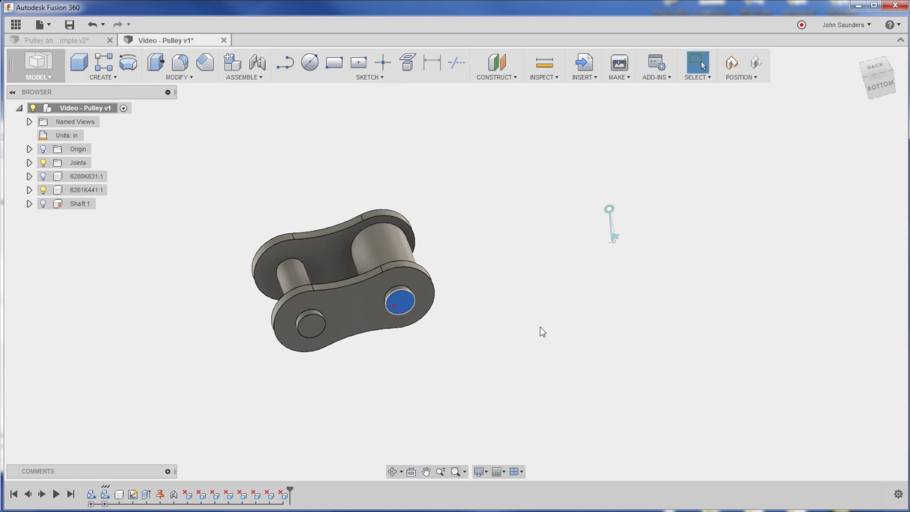
shift+middle_drag(540, 331, 566, 252)
key(Delete)
scroll(565, 252, up, 3)
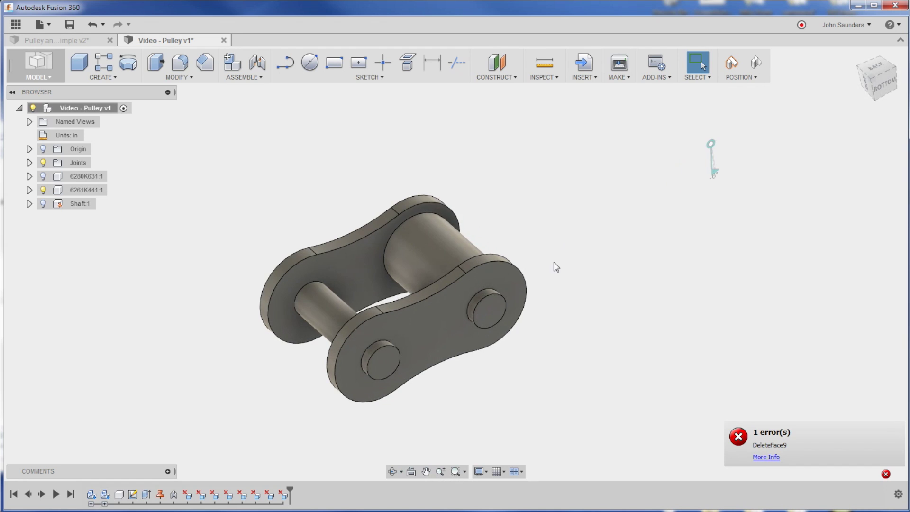
Extrude-cut the pin's circular end face 0.95 in back, leaving an open hole at the link's right end.
click(111, 78)
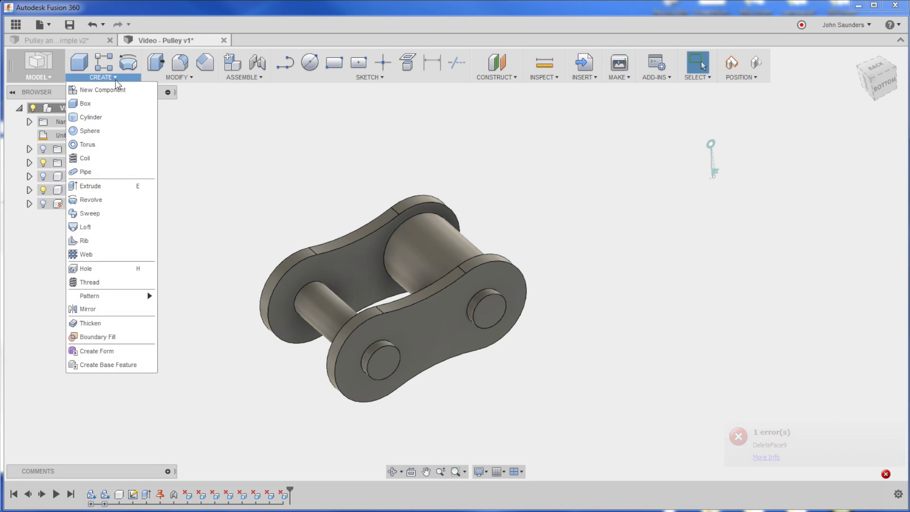
click(102, 187)
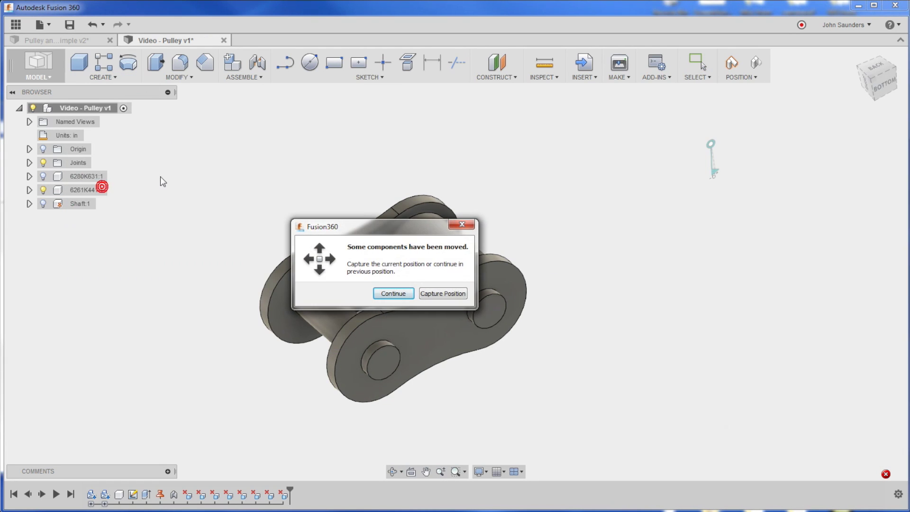
click(393, 294)
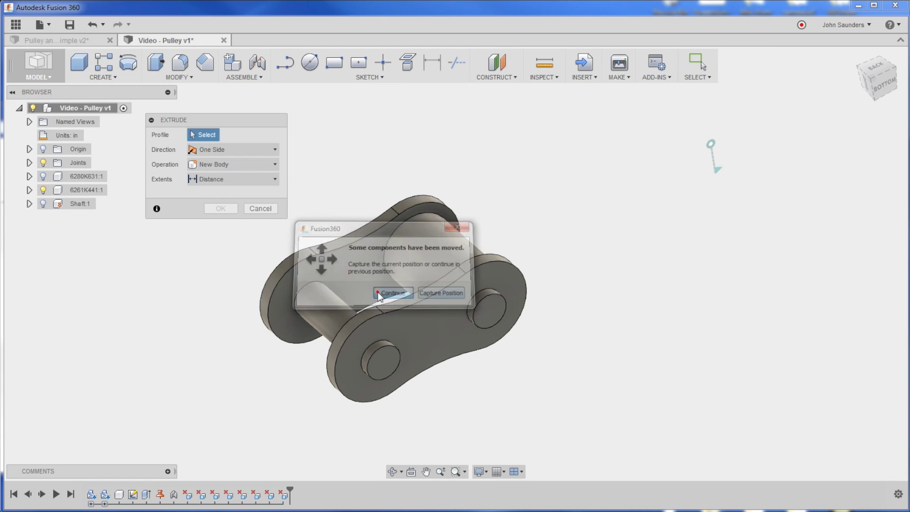
click(493, 315)
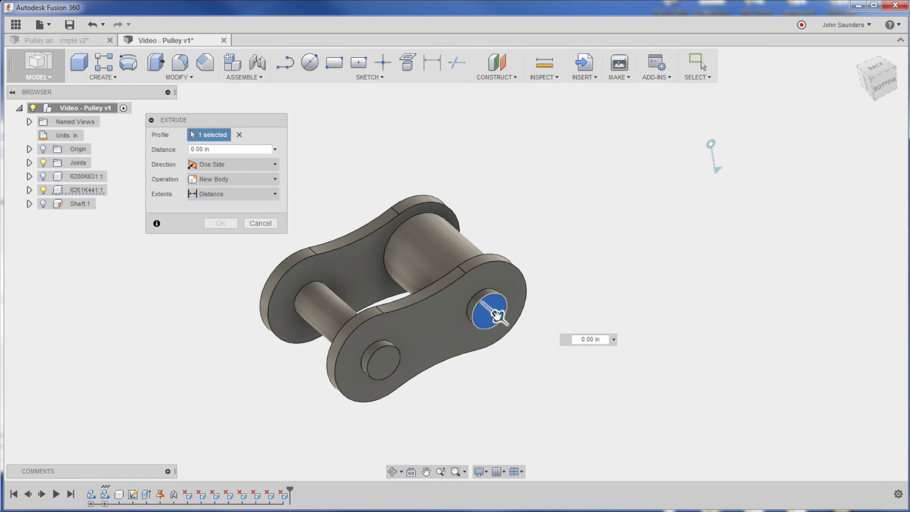
drag(496, 315, 356, 192)
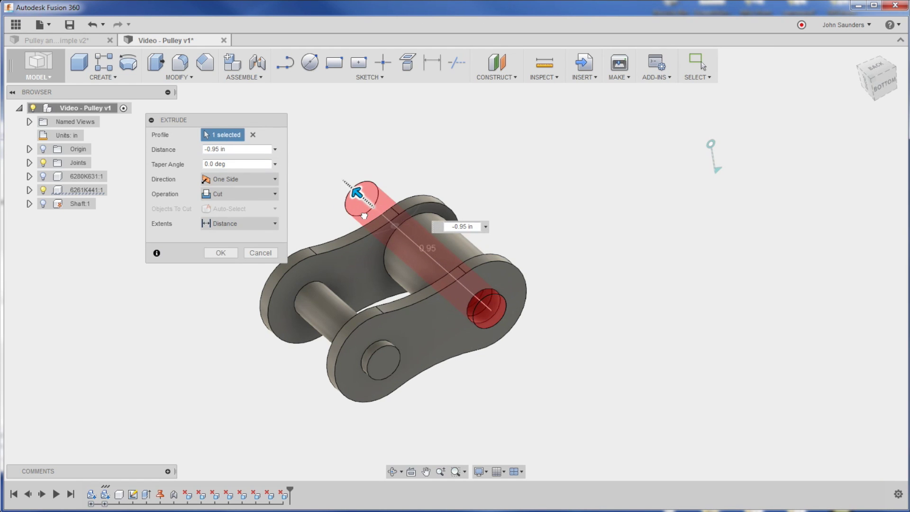
click(234, 252)
shift+middle_drag(377, 188, 341, 187)
scroll(377, 211, down, 2)
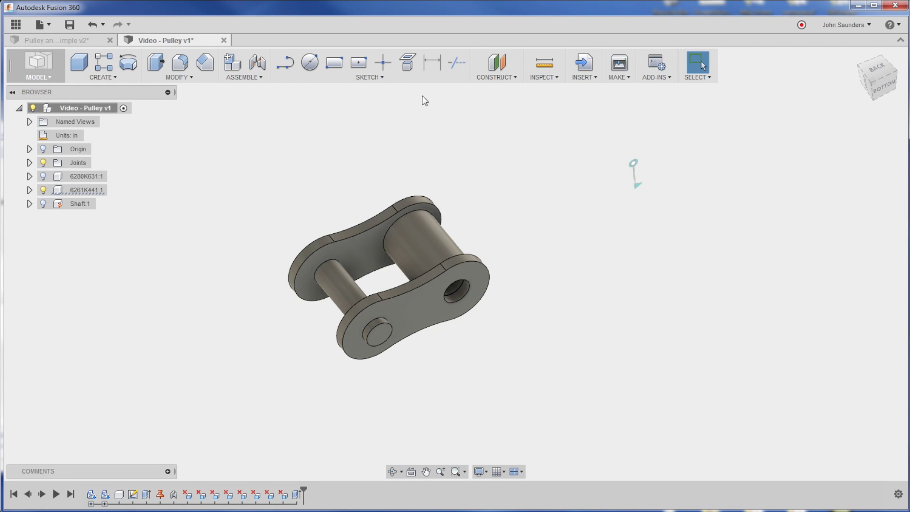
shift+middle_drag(281, 199, 277, 230)
mouse_move(340, 256)
shift+middle_down()
mouse_move(350, 317)
mouse_move(352, 290)
mouse_move(349, 306)
mouse_move(368, 332)
mouse_move(324, 249)
shift+middle_up()
shift+middle_drag(323, 179, 217, 182)
shift+middle_drag(294, 194, 265, 205)
scroll(271, 218, up, 2)
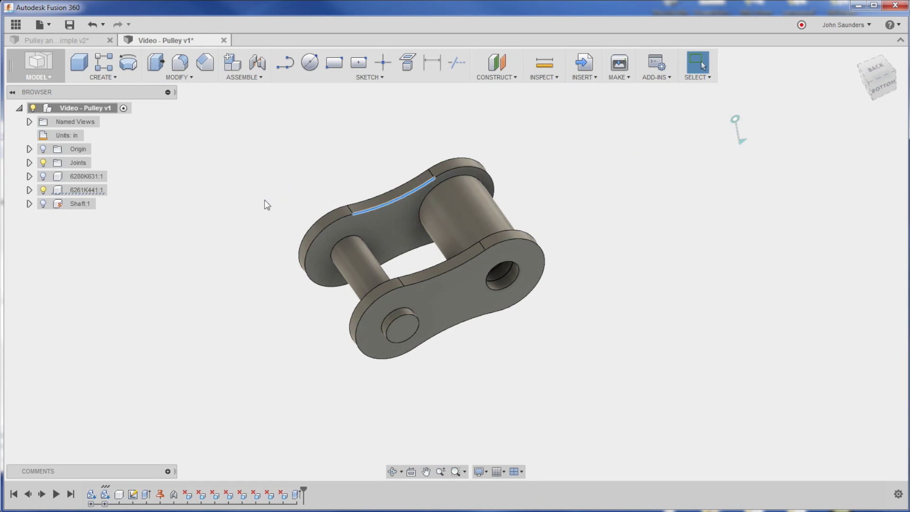
click(85, 190)
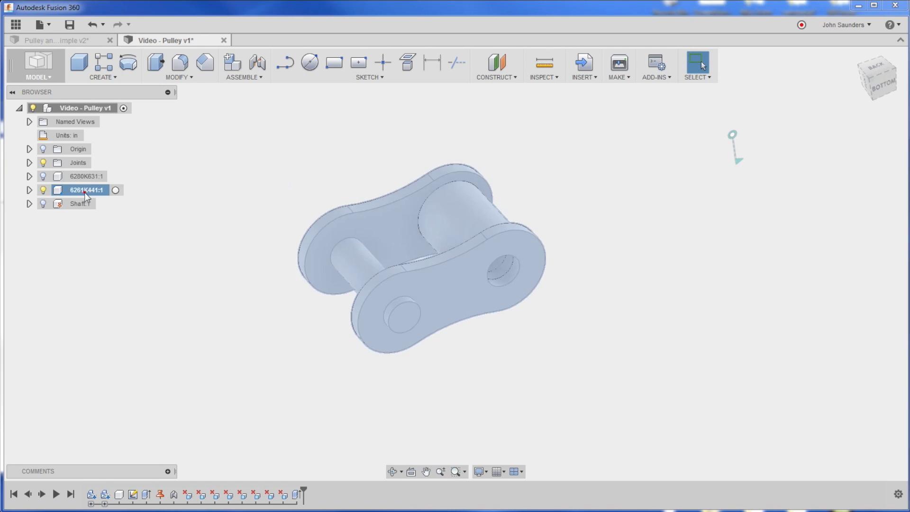
click(245, 172)
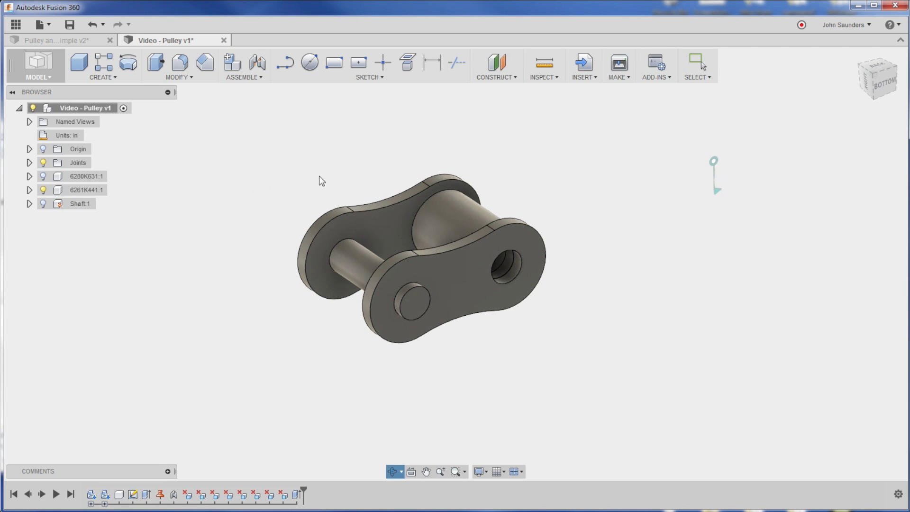
middle_drag(319, 178, 266, 227)
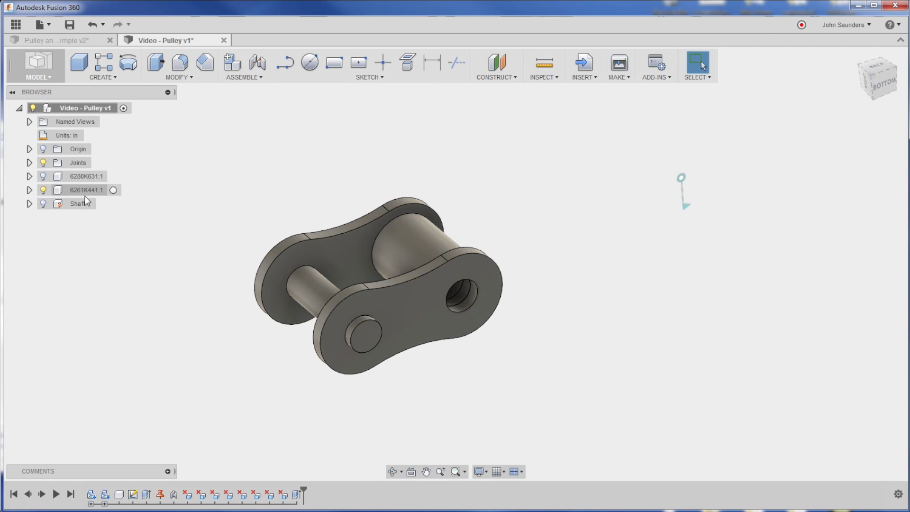
shift+middle_drag(196, 180, 174, 181)
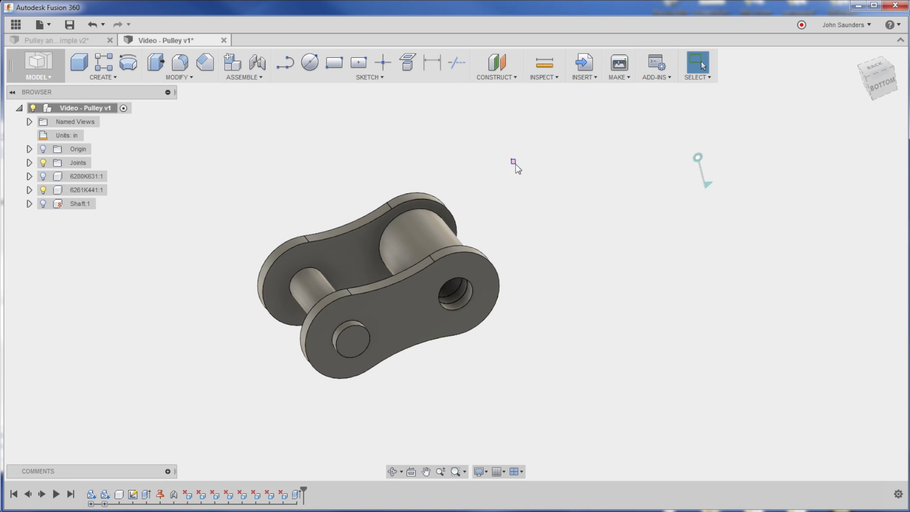
drag(515, 165, 742, 281)
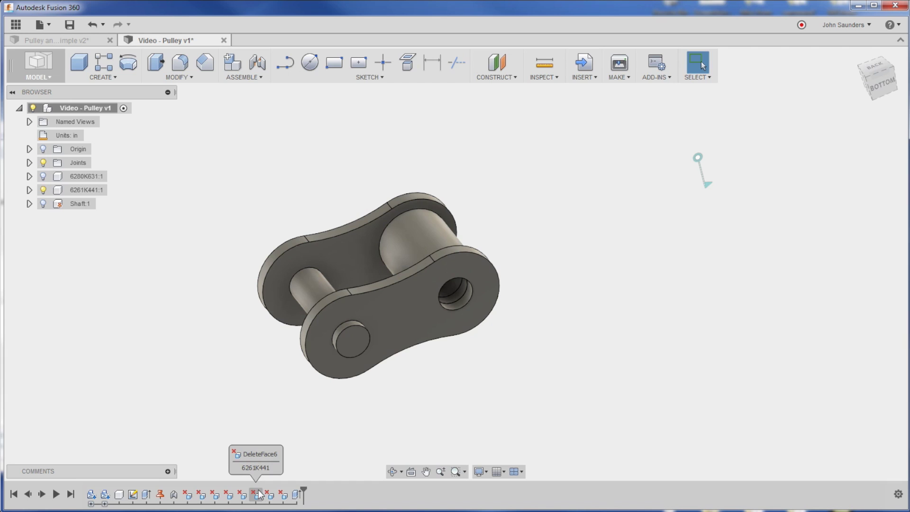
Group the timeline's delete features into one, then undo the grouping.
click(284, 496)
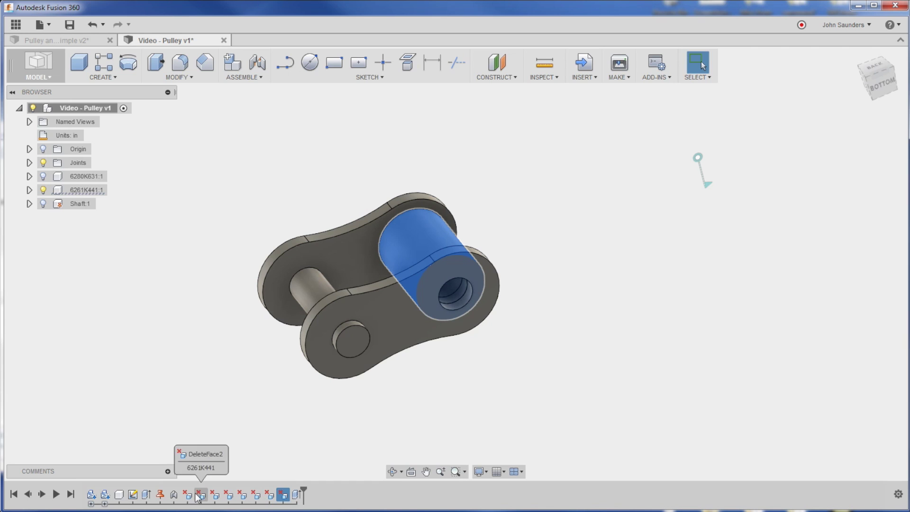
shift+click(185, 497)
right_click(209, 497)
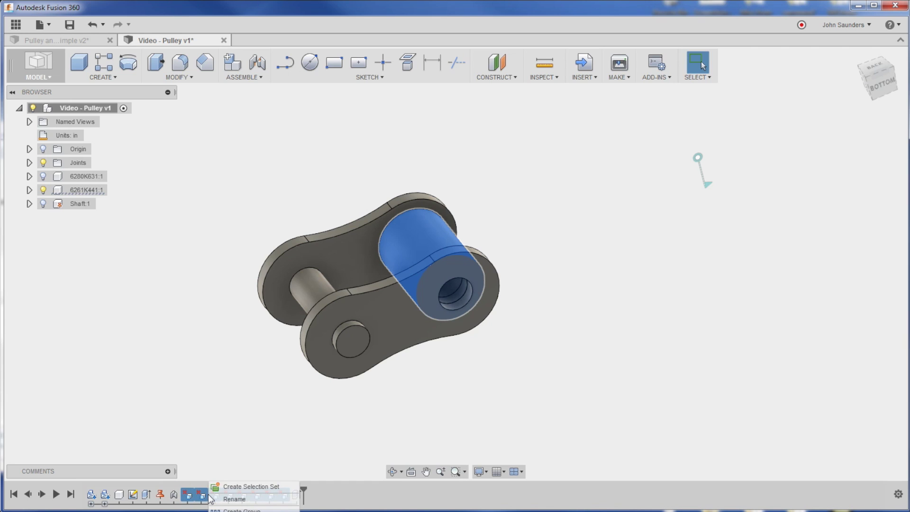
click(241, 509)
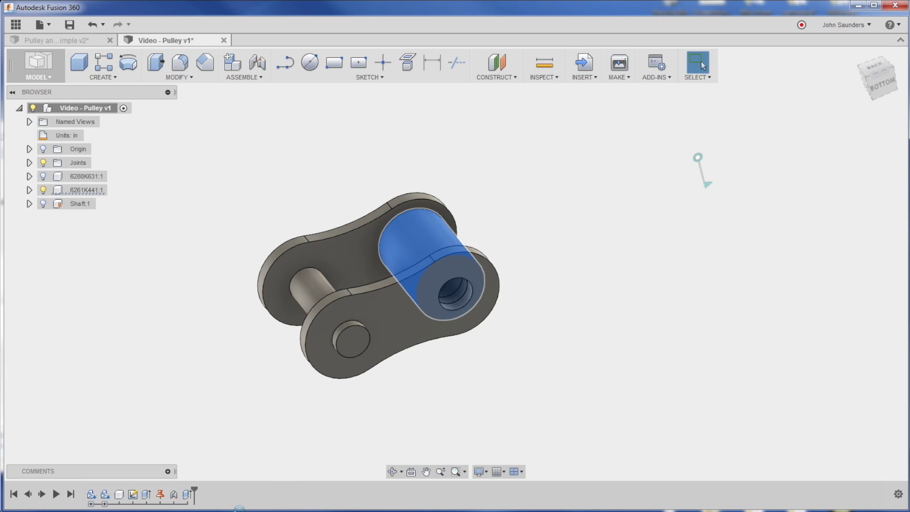
key(ctrl+z)
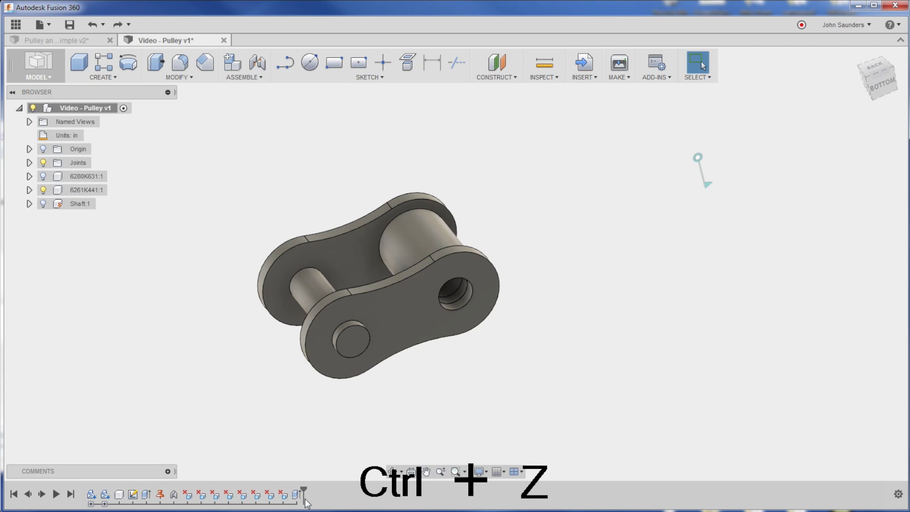
Roll the history back past most deletions, then forward again to the single link.
drag(304, 498, 181, 496)
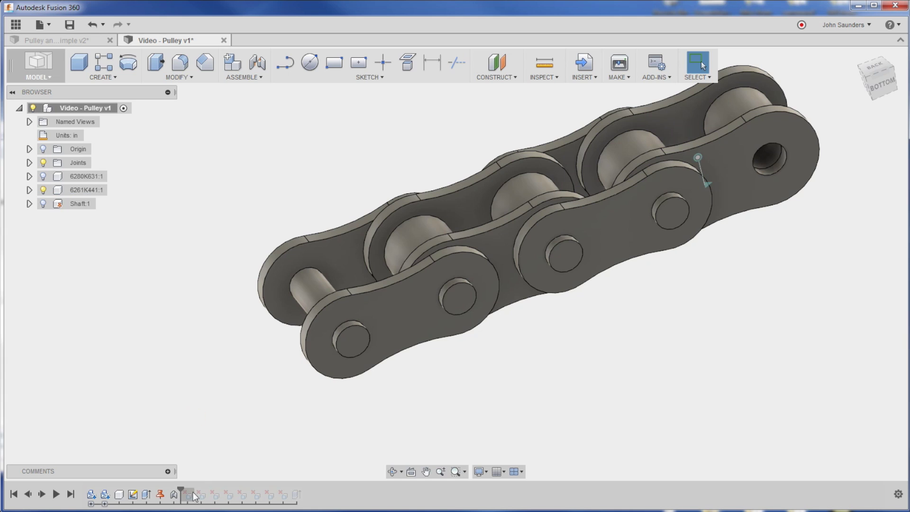
drag(180, 496, 290, 497)
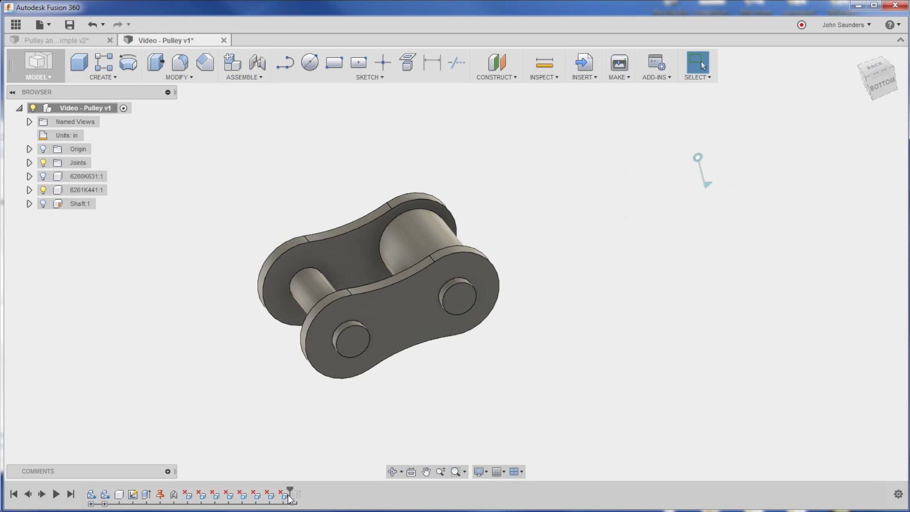
right_click(190, 497)
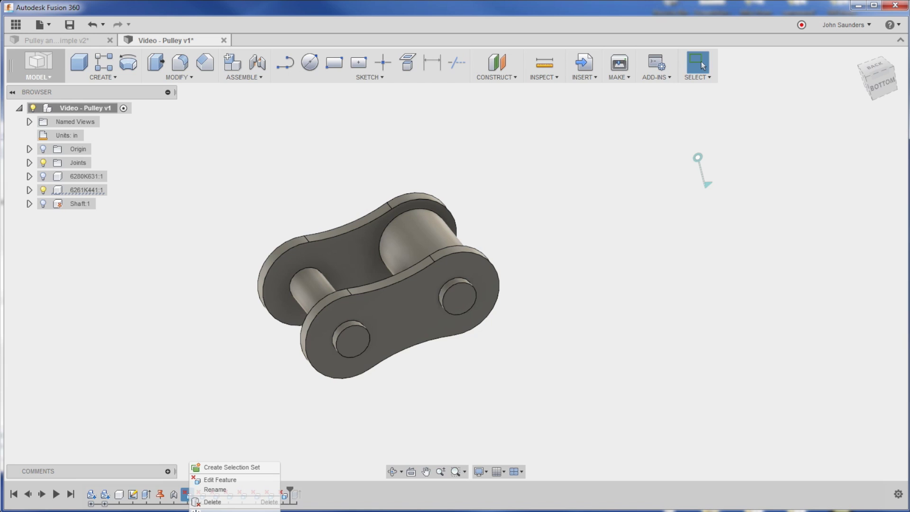
click(212, 501)
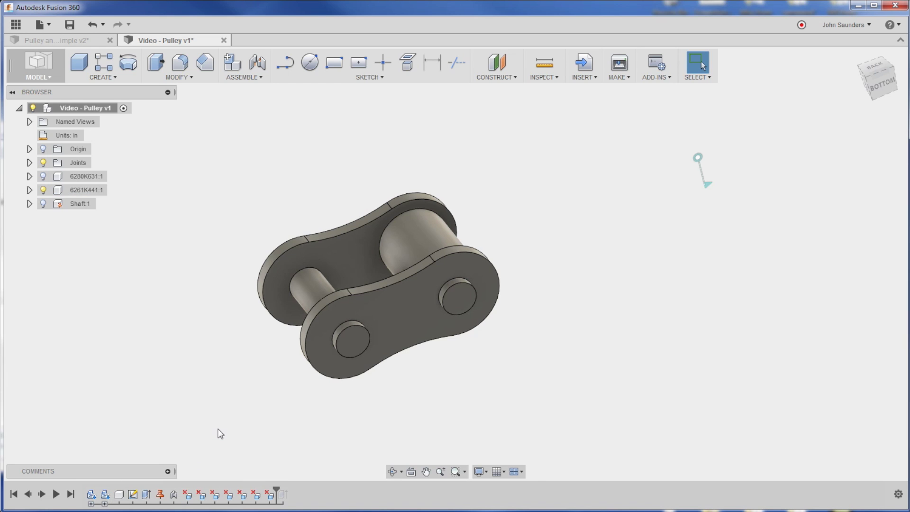
key(ctrl+z)
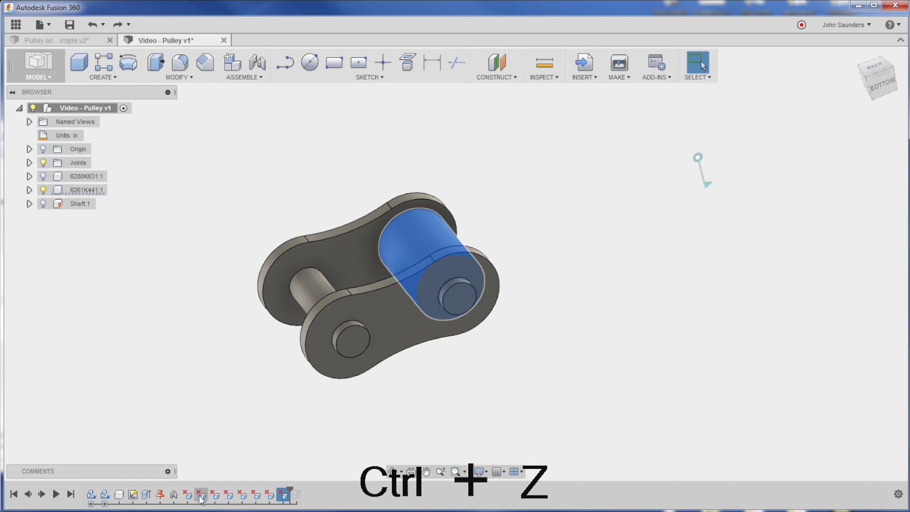
Delete the last face-deletion feature, undo that deletion, and shrink the window.
click(281, 496)
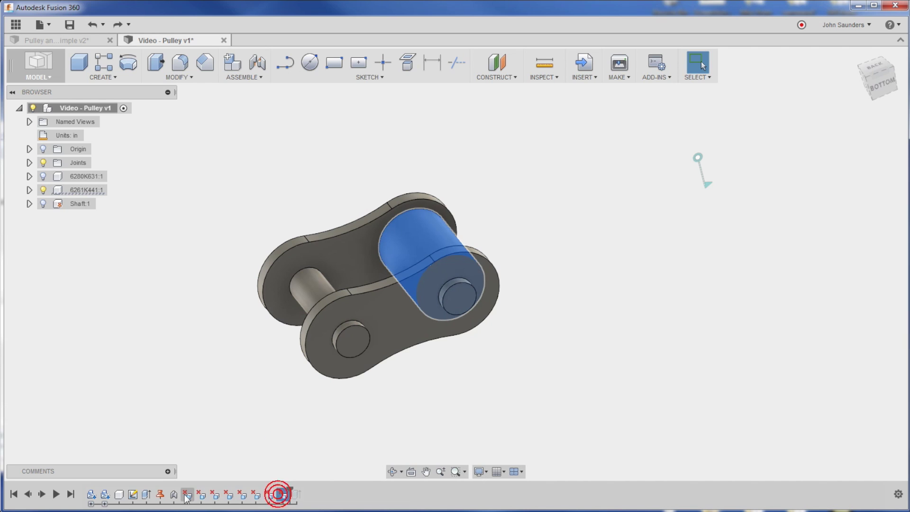
shift+click(185, 494)
right_click(204, 496)
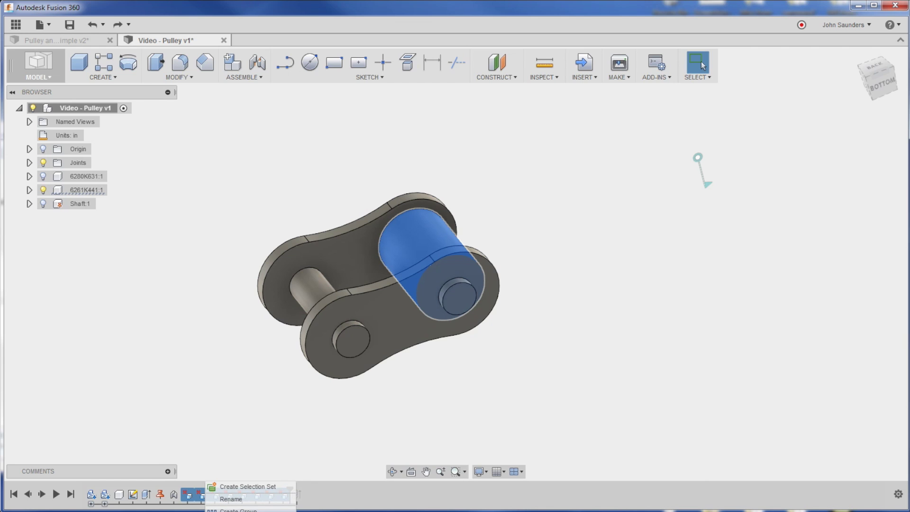
key(Escape)
click(232, 430)
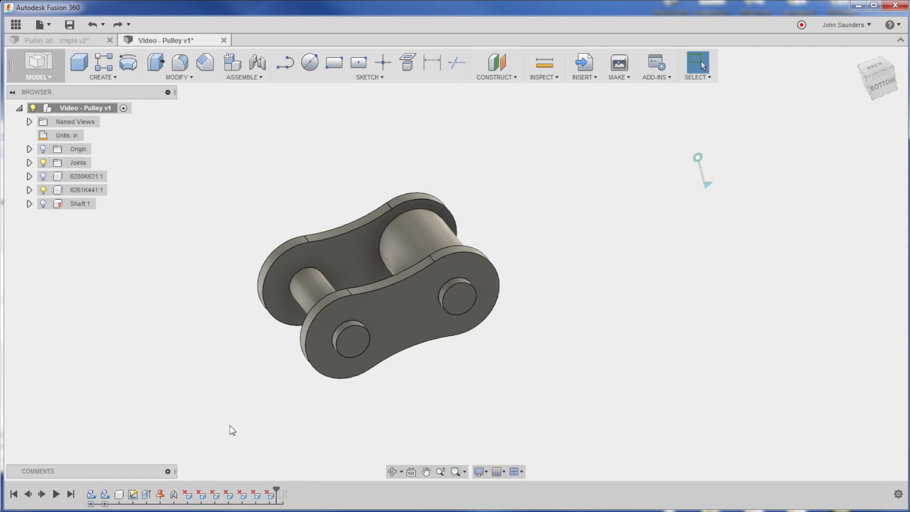
right_click(269, 494)
click(296, 501)
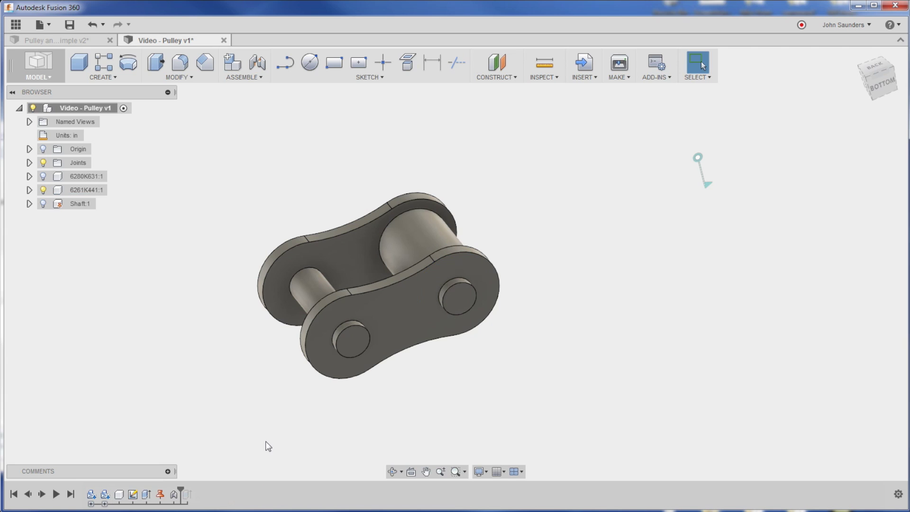
middle_drag(228, 419, 236, 357)
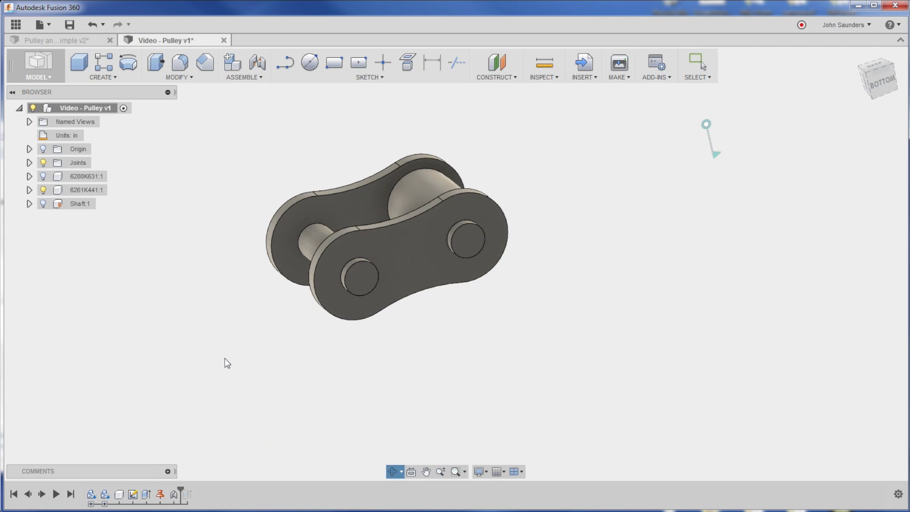
key(ctrl+z)
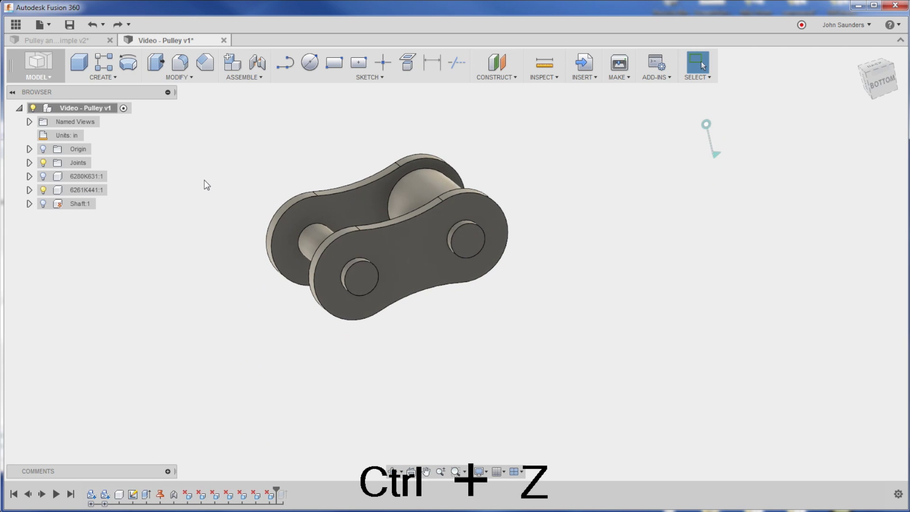
drag(293, 508, 288, 462)
Delete the last face-deletion feature and roll the history back before the final feature.
click(268, 444)
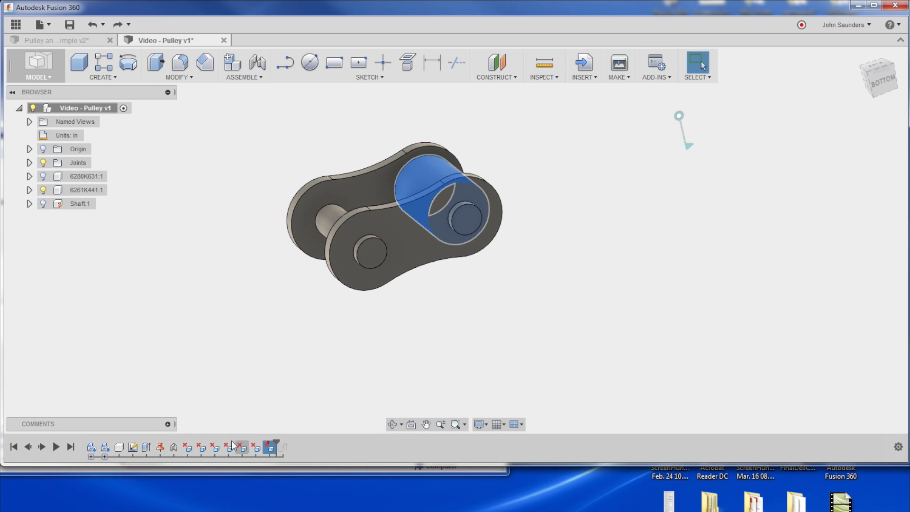
shift+click(187, 448)
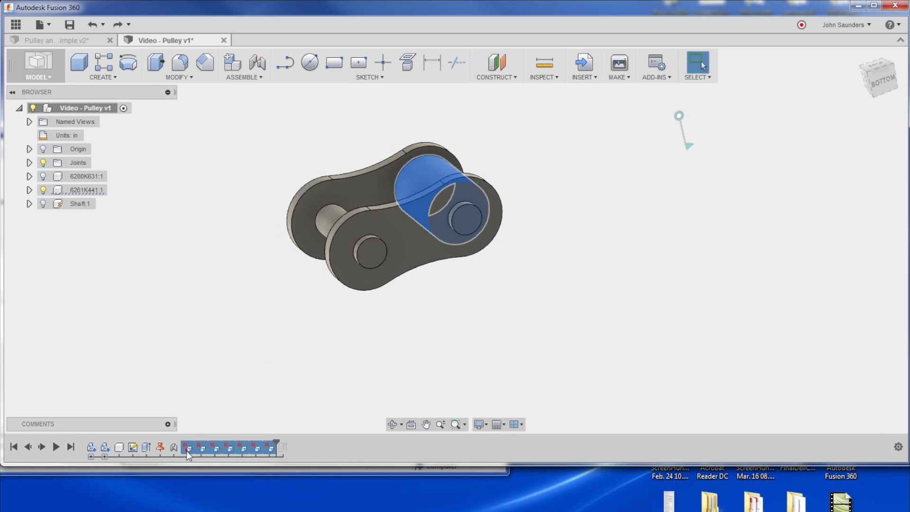
right_click(235, 450)
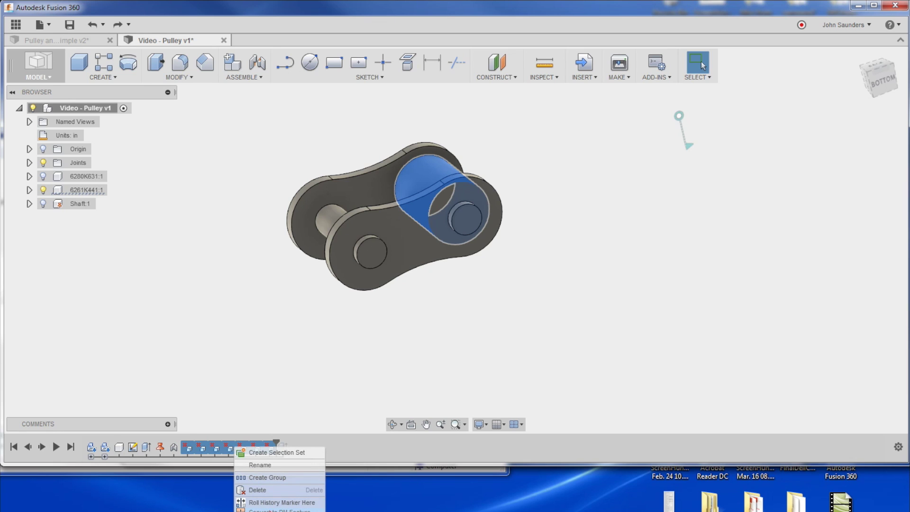
click(257, 489)
click(256, 447)
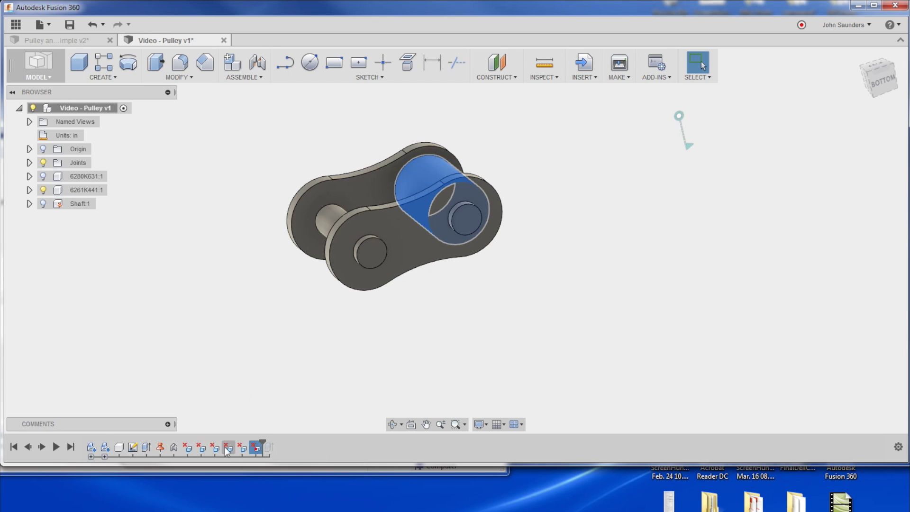
shift+click(189, 448)
right_click(211, 442)
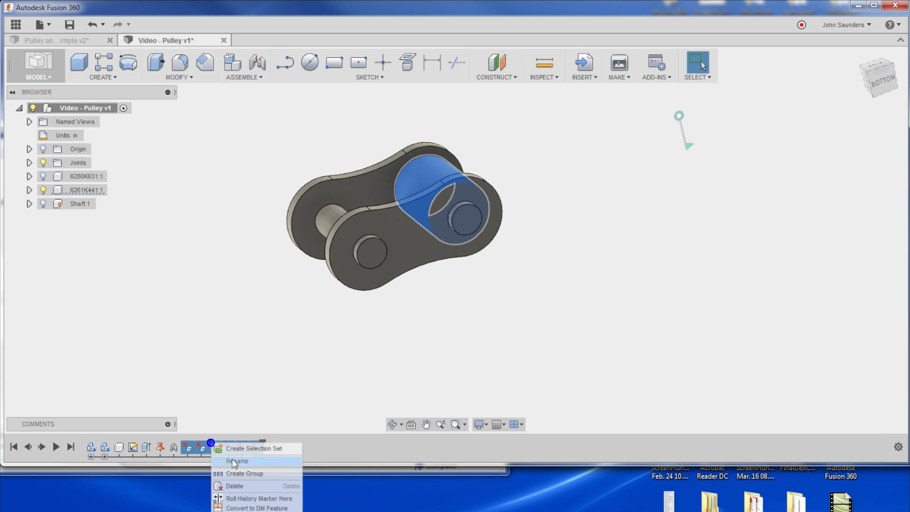
click(256, 498)
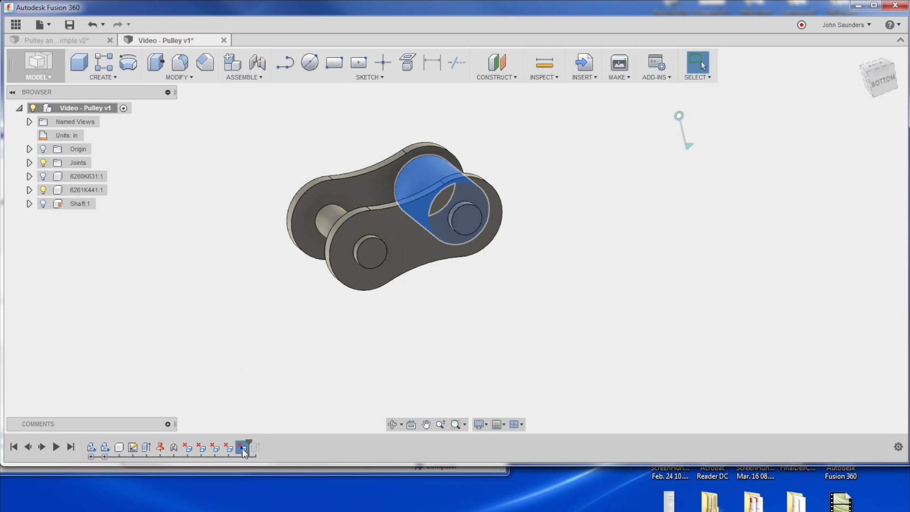
Delete the error-marked features, roll the history to the end, and restore the window height.
right_click(242, 448)
click(264, 488)
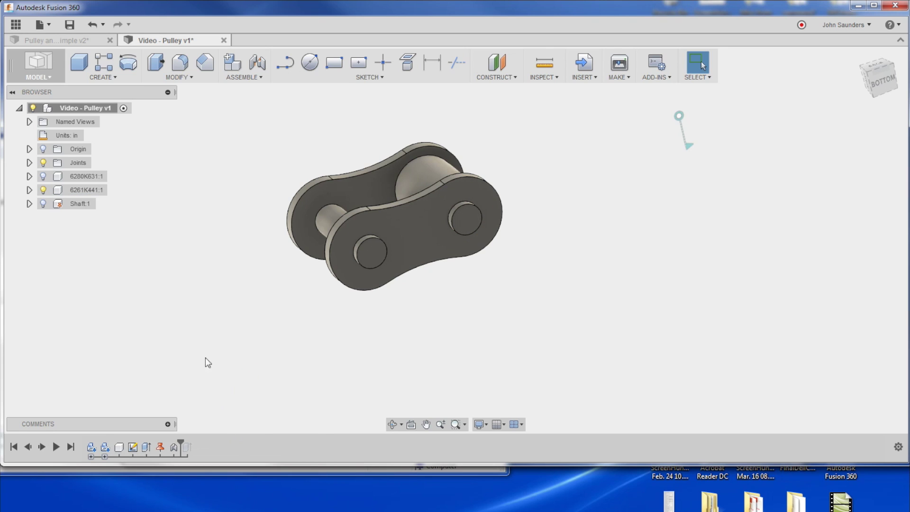
drag(180, 448, 194, 447)
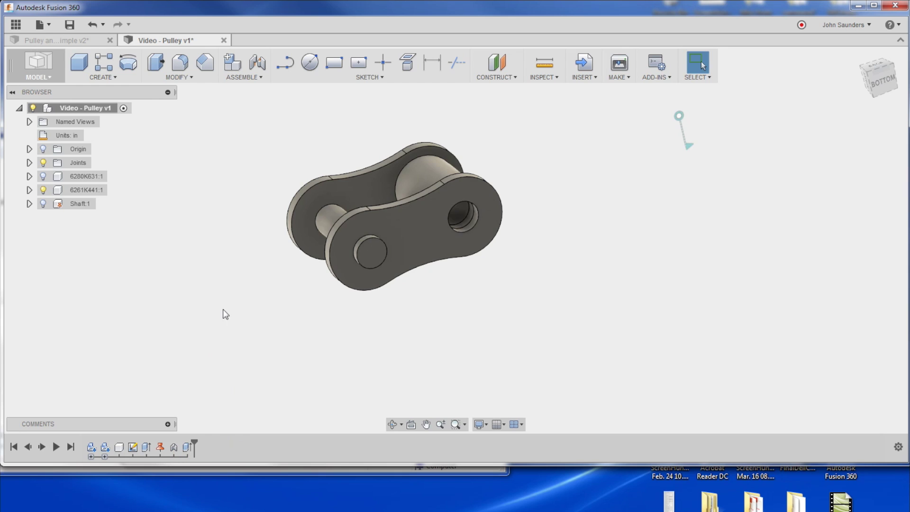
mouse_move(226, 291)
shift+middle_down()
mouse_move(260, 301)
mouse_move(211, 261)
mouse_move(205, 404)
shift+middle_up()
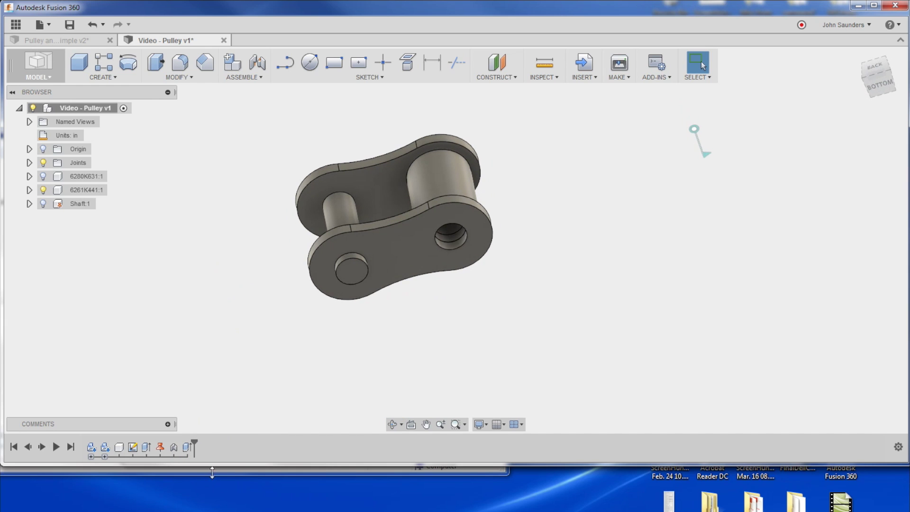
drag(213, 464, 208, 508)
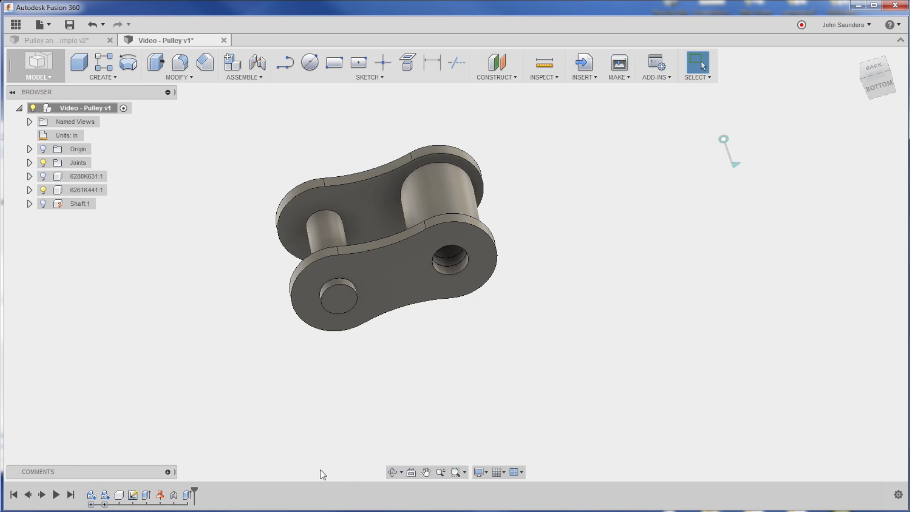
scroll(306, 213, up, 5)
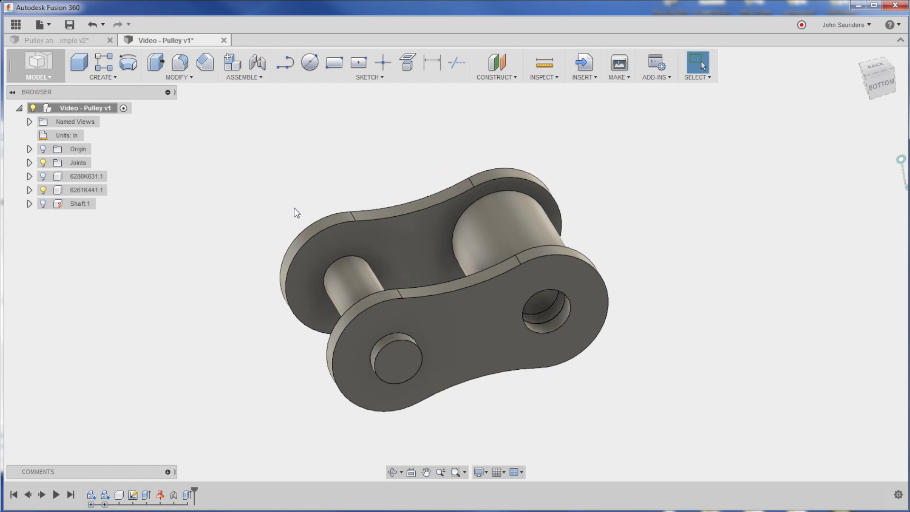
shift+middle_drag(296, 212, 225, 203)
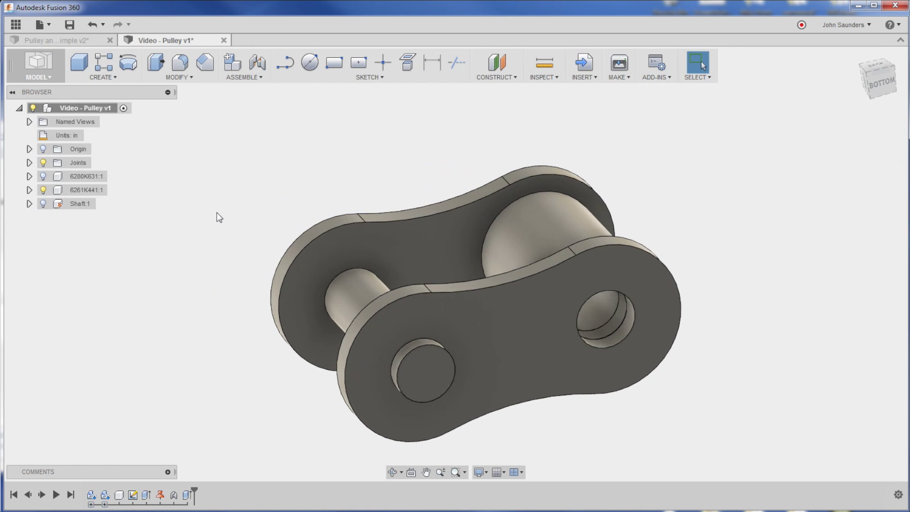
click(93, 190)
Copy 6261K441:1 and paste a new copy into the root component, offset -1.40 in along X.
scroll(112, 200, down, 2)
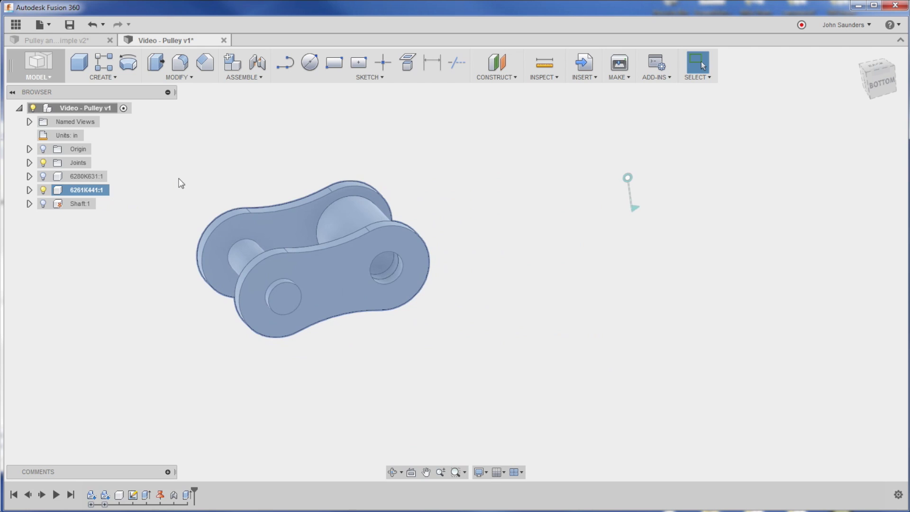
right_click(90, 189)
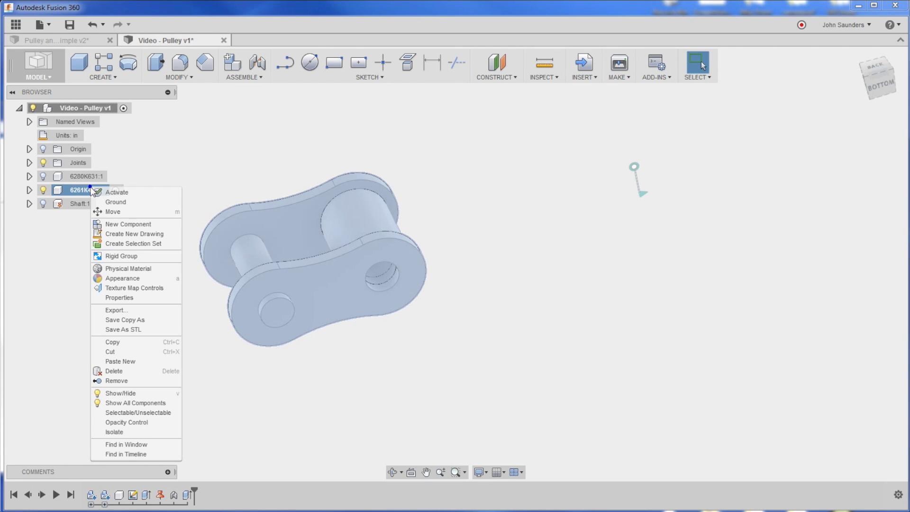
click(121, 343)
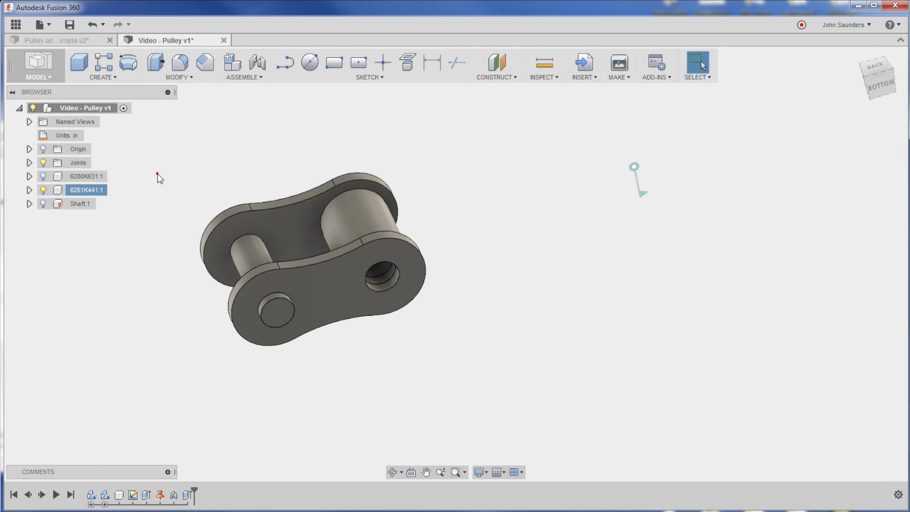
right_click(79, 108)
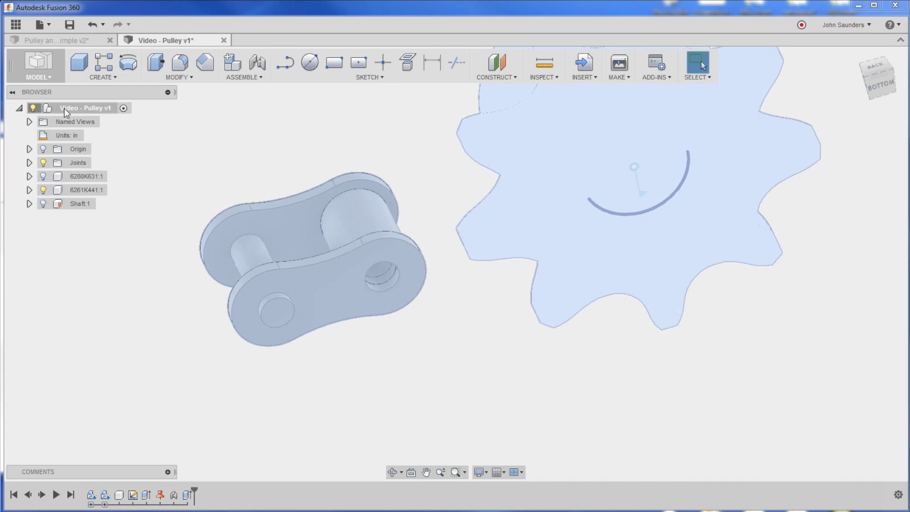
right_click(84, 107)
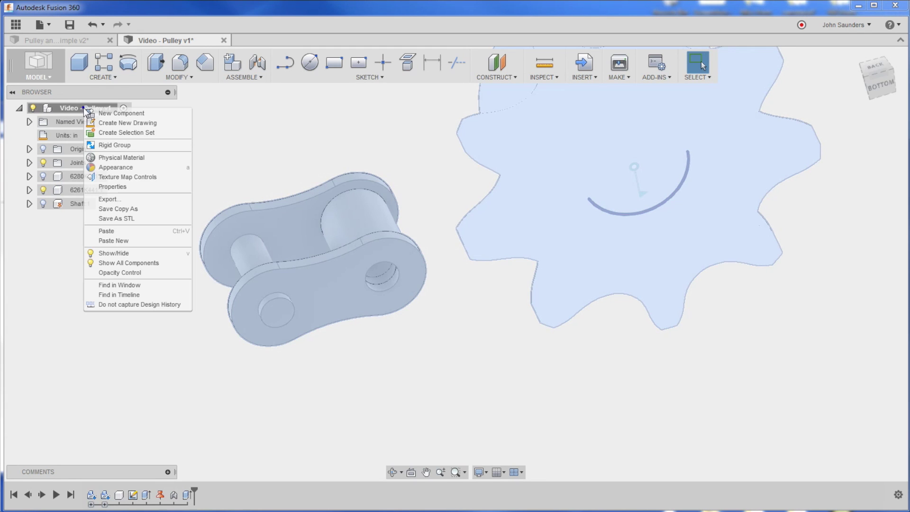
click(138, 244)
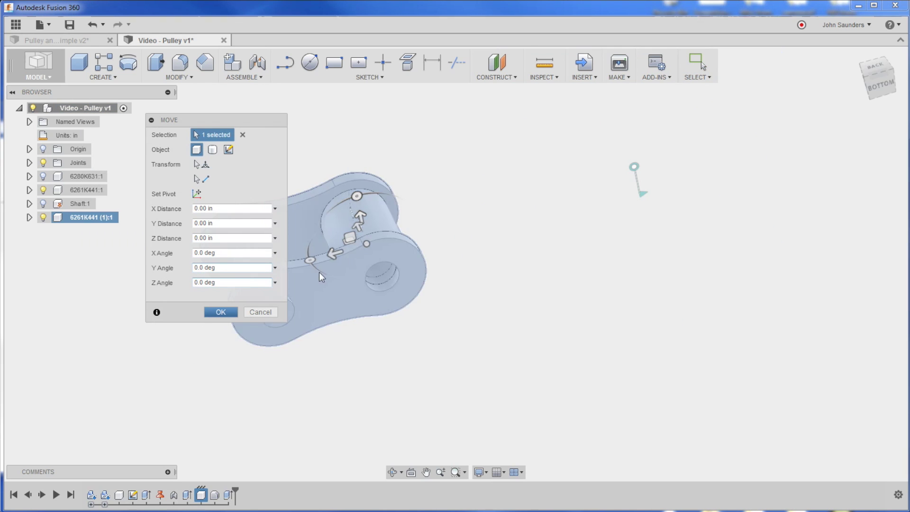
mouse_move(344, 249)
mouse_down()
mouse_move(325, 251)
mouse_move(341, 258)
mouse_up()
click(215, 317)
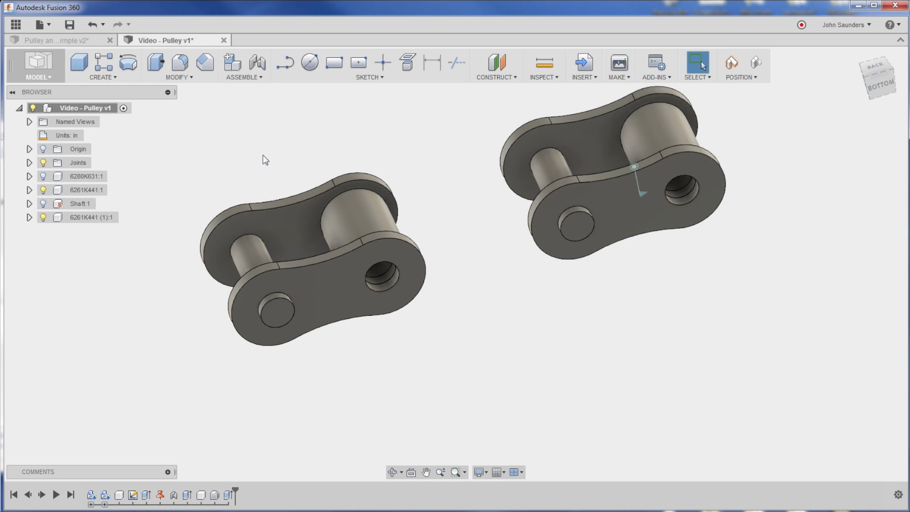
shift+middle_drag(263, 151, 265, 206)
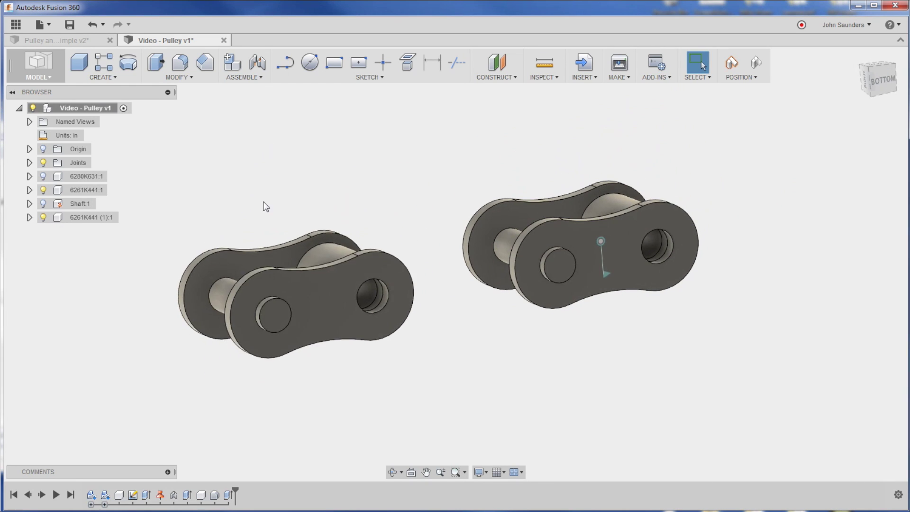
click(278, 314)
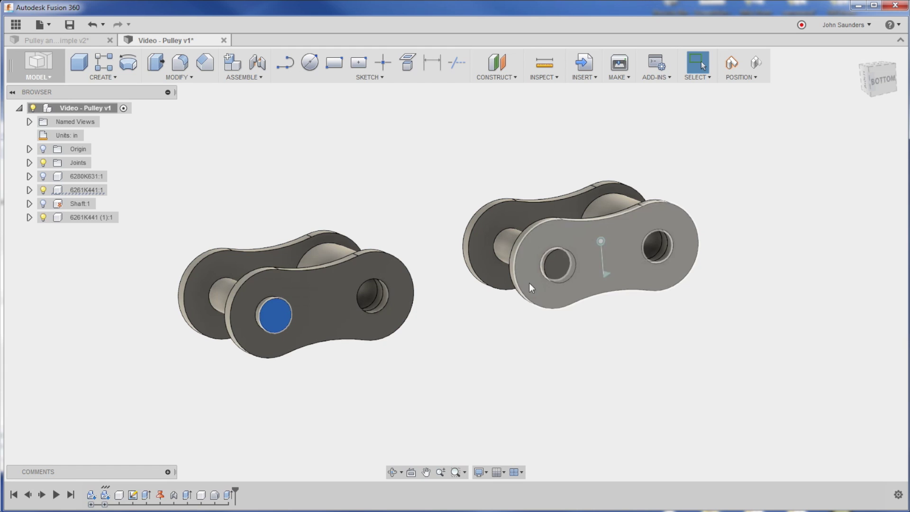
shift+middle_drag(346, 152, 334, 184)
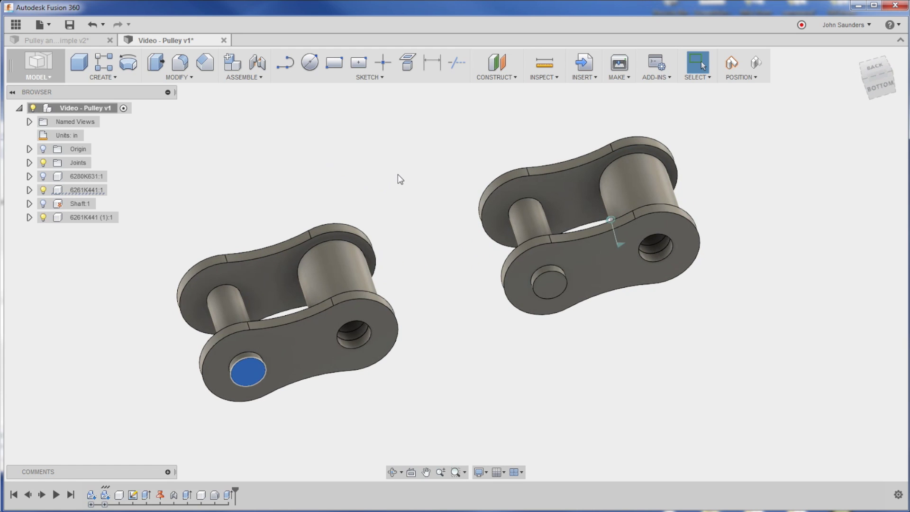
shift+middle_drag(400, 179, 349, 163)
scroll(334, 207, down, 4)
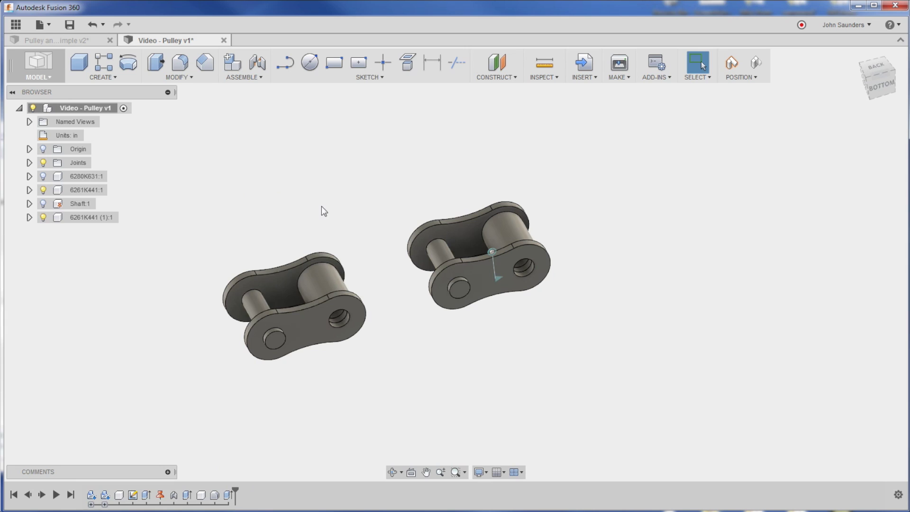
scroll(408, 256, up, 2)
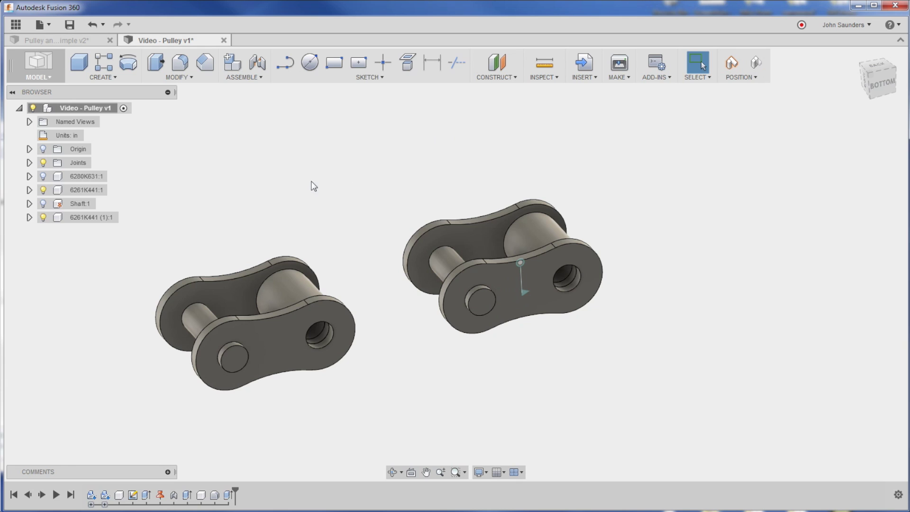
key(j)
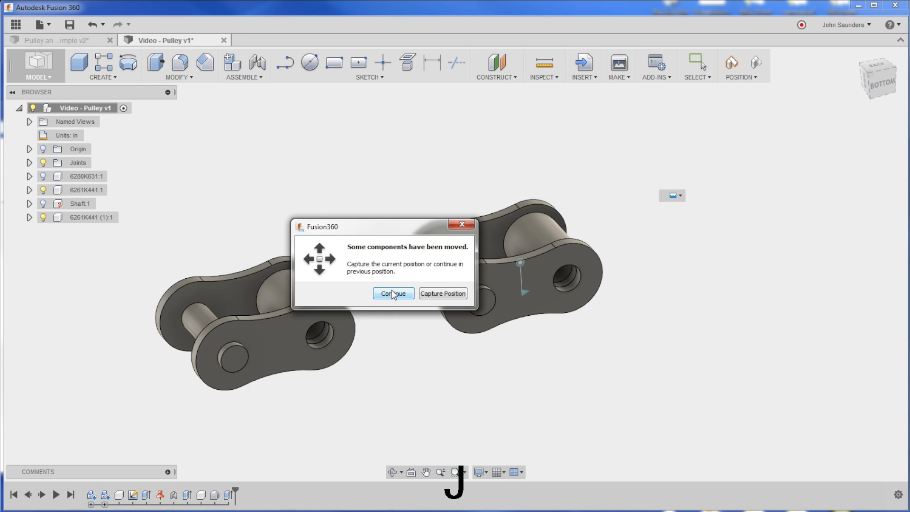
click(436, 294)
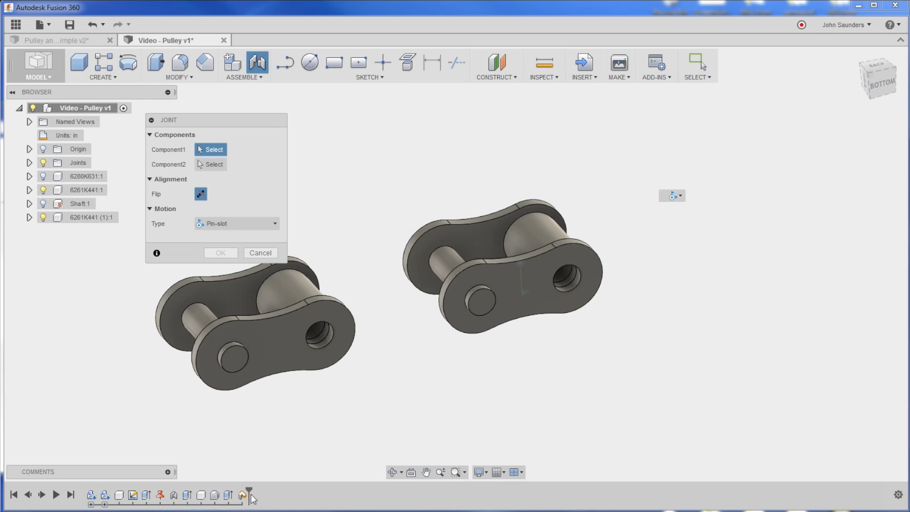
click(265, 253)
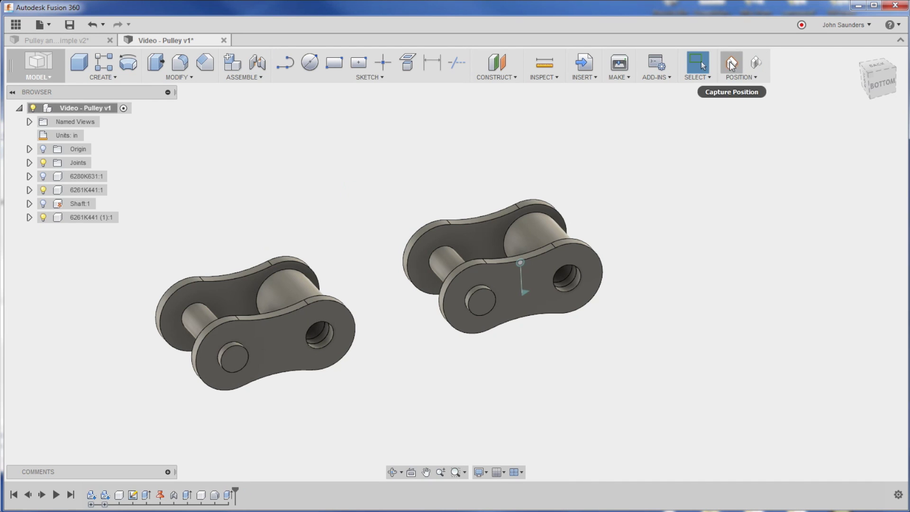
key(j)
click(391, 295)
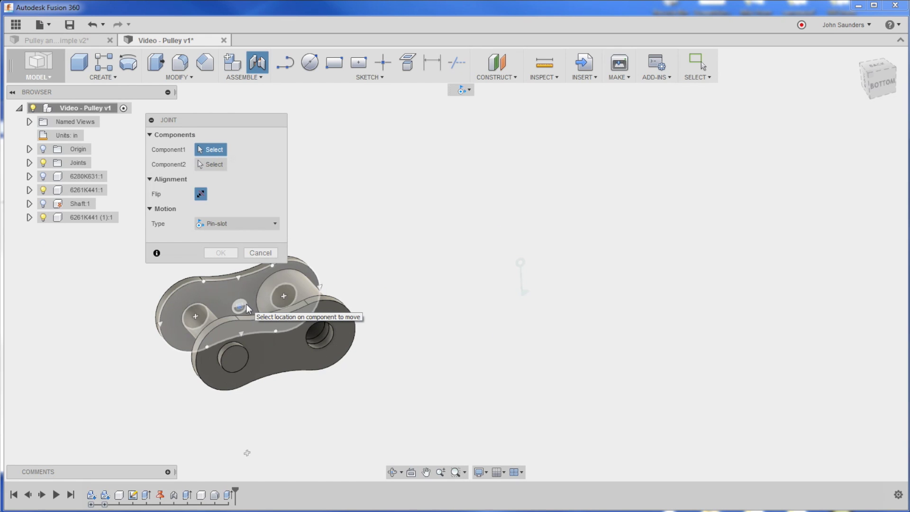
click(260, 253)
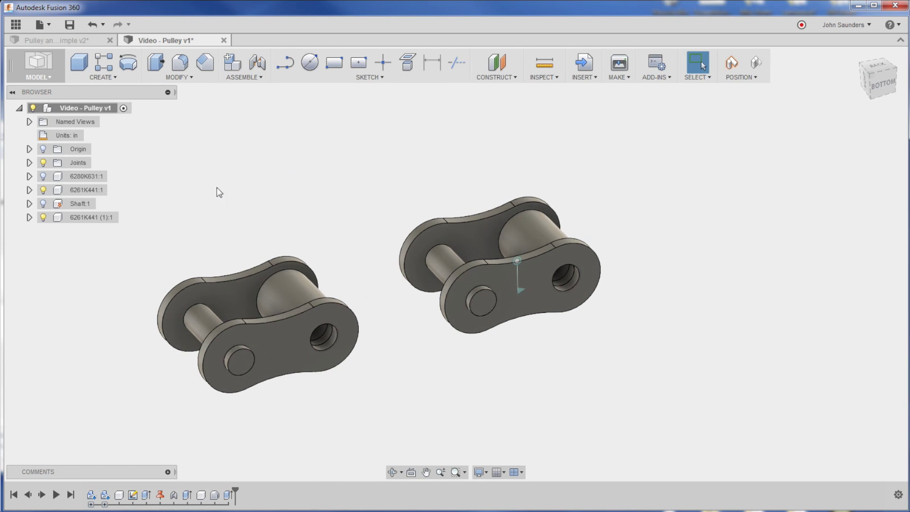
click(43, 189)
click(43, 217)
click(44, 189)
click(43, 217)
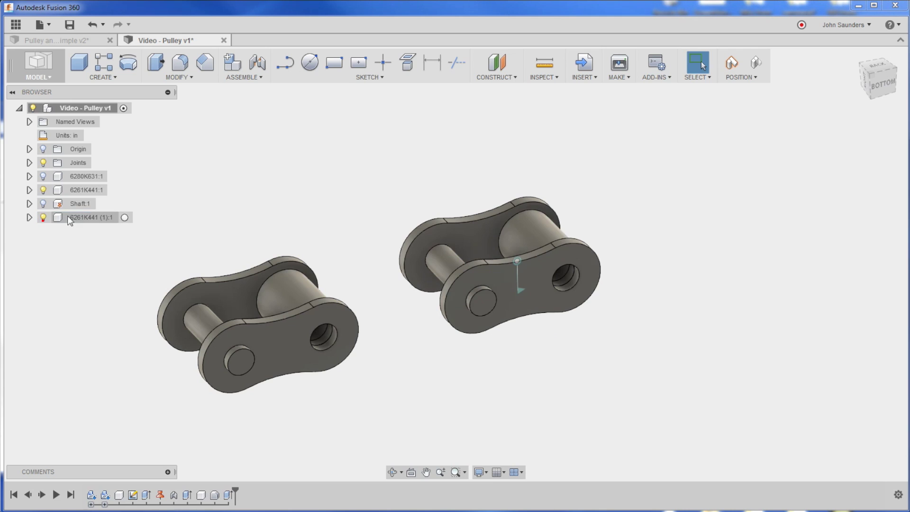
click(103, 190)
click(183, 167)
key(j)
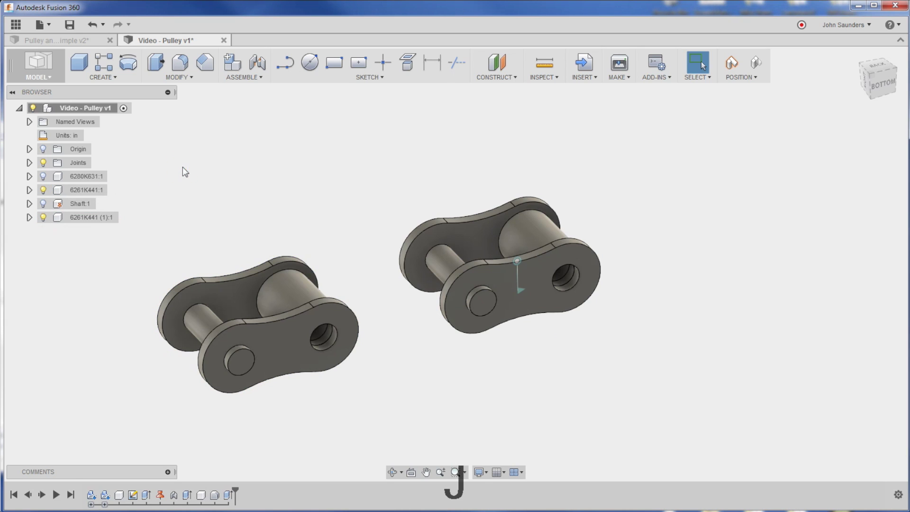
click(400, 294)
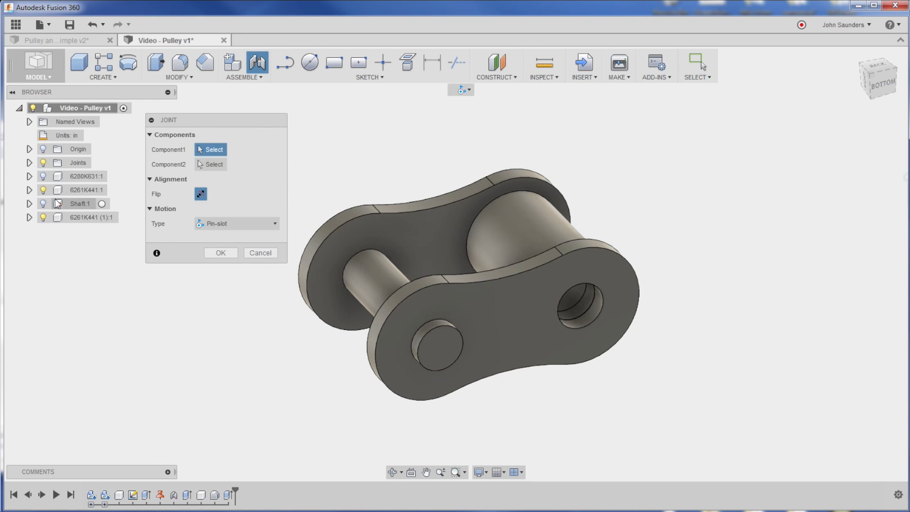
click(44, 190)
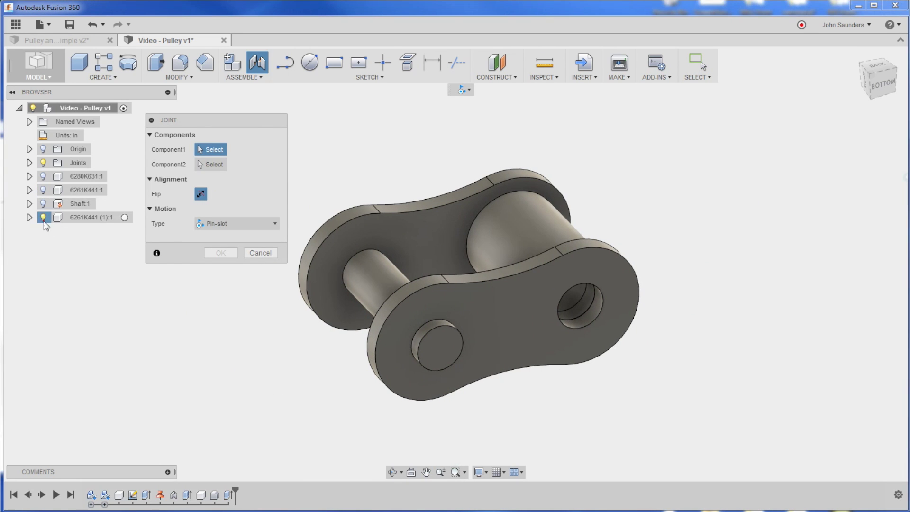
click(44, 217)
click(44, 190)
click(44, 190)
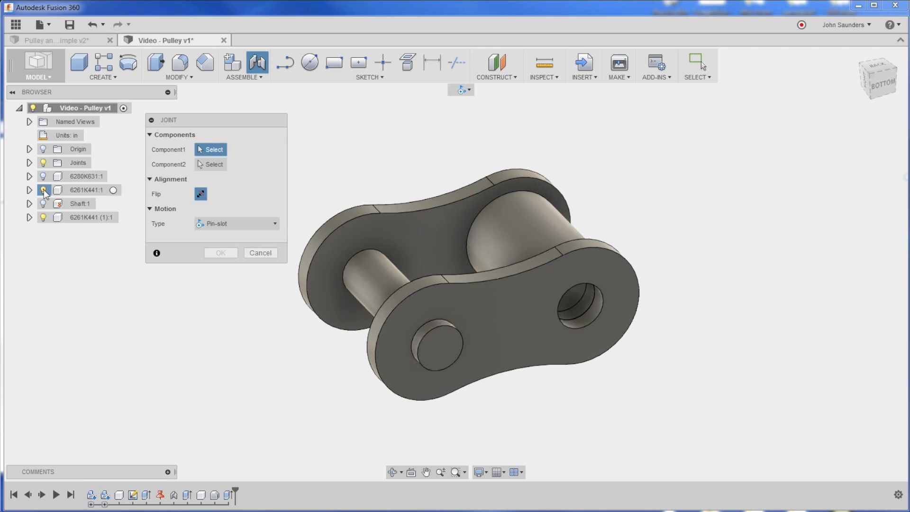
click(43, 217)
click(256, 252)
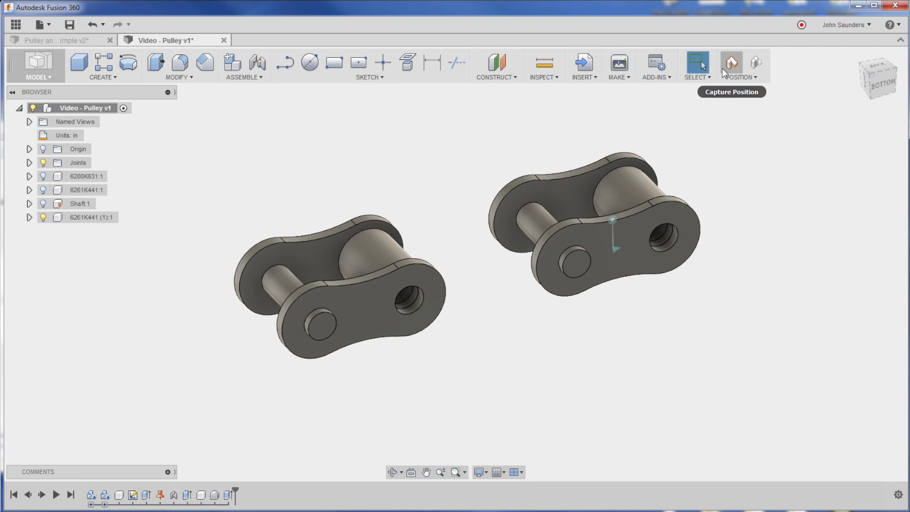
Capture positions, then join the right link's pin centre to the left link's roller with a Revolute joint.
click(733, 65)
shift+middle_drag(432, 153, 432, 163)
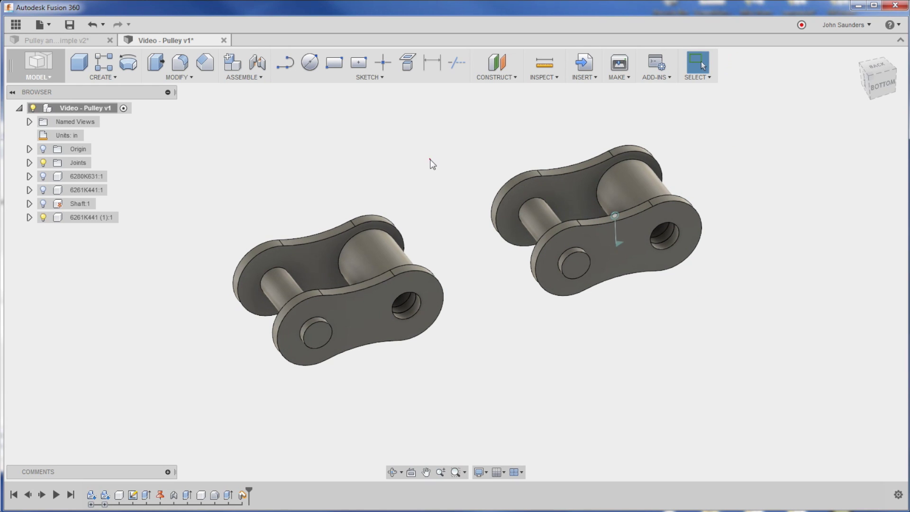
key(j)
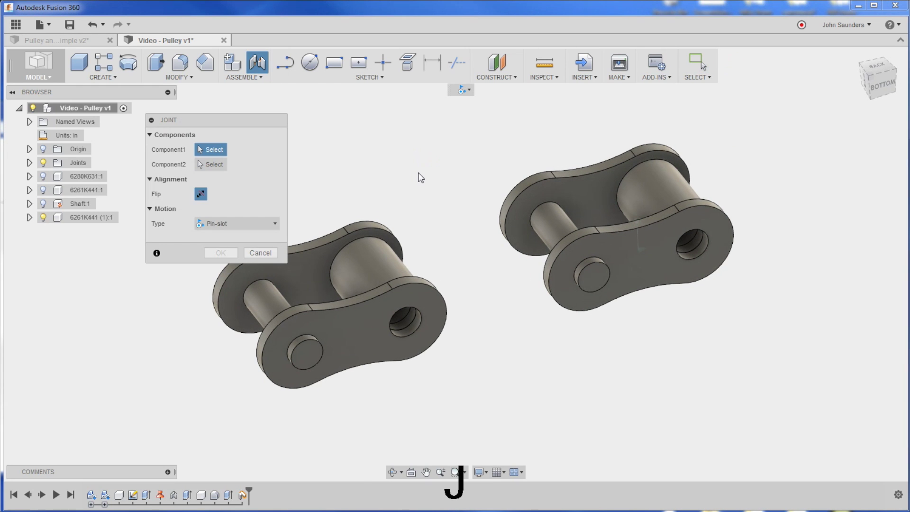
scroll(414, 152, up, 1)
shift+middle_drag(593, 280, 543, 246)
shift+middle_drag(495, 227, 476, 279)
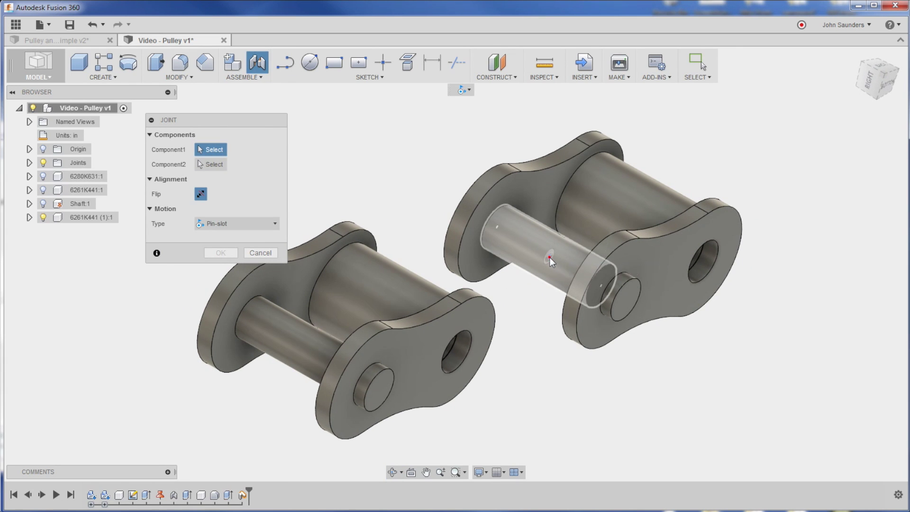
click(549, 258)
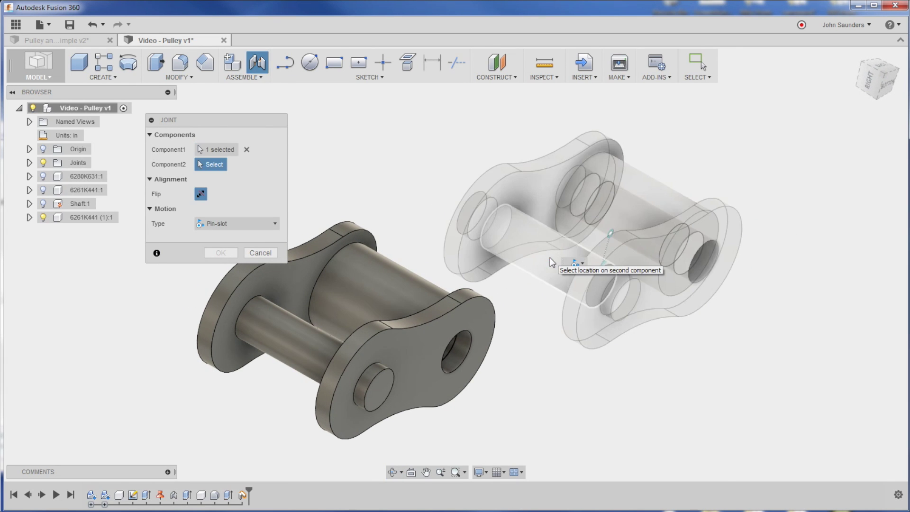
click(249, 227)
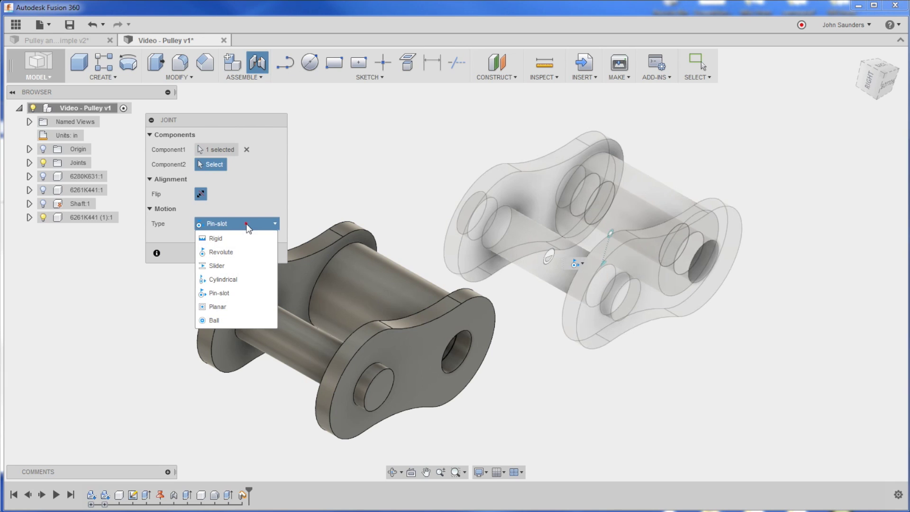
click(244, 253)
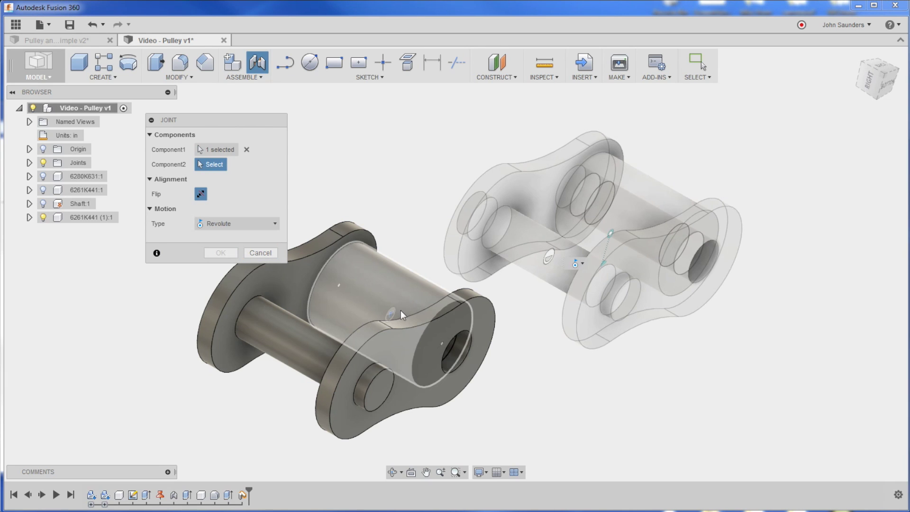
shift+middle_drag(400, 309, 394, 318)
click(382, 323)
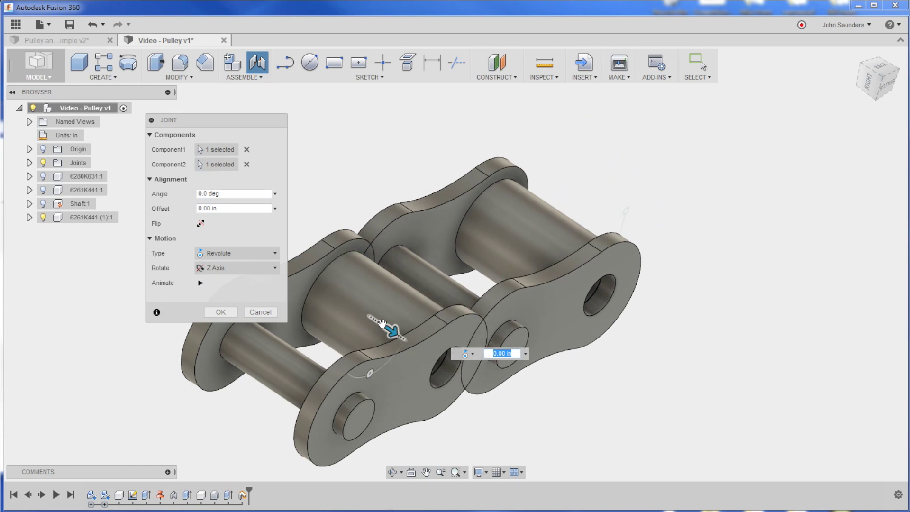
click(226, 309)
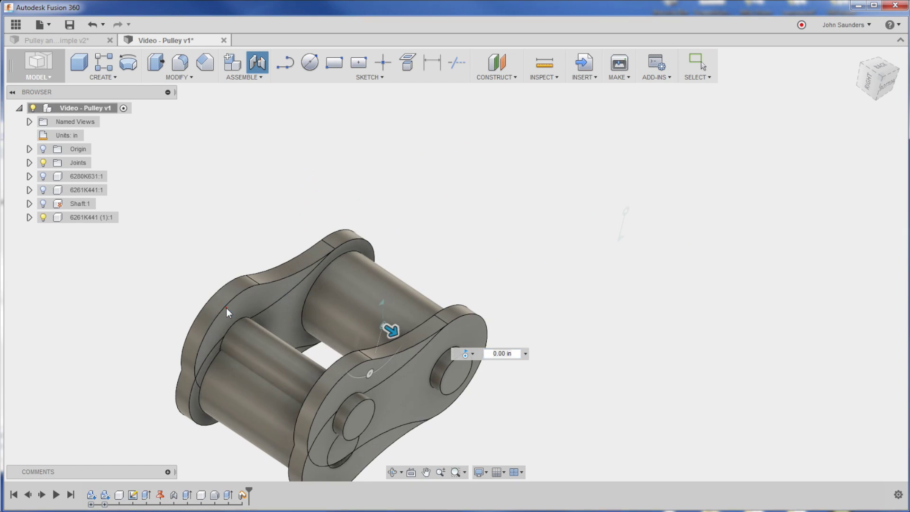
shift+middle_drag(504, 295, 588, 229)
Paste two more link copies, sliding one along X and the next -3.50 in along X.
scroll(344, 279, down, 3)
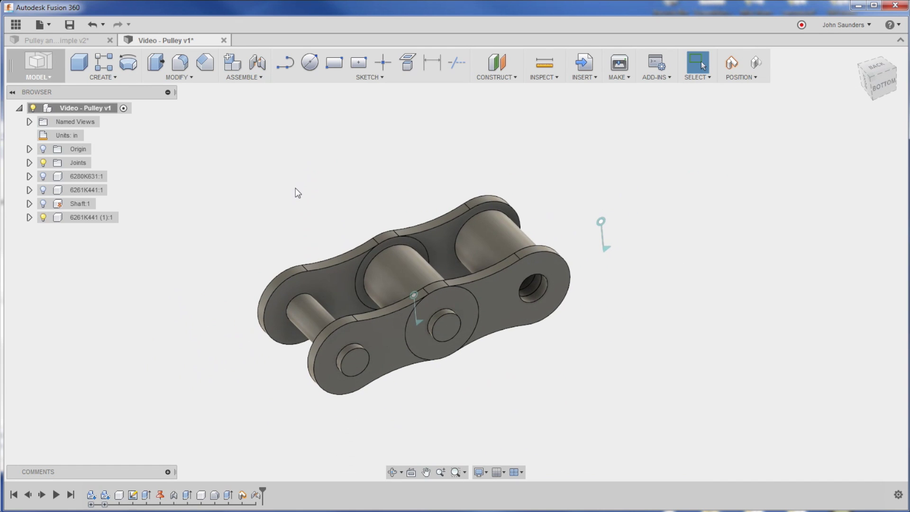
right_click(78, 107)
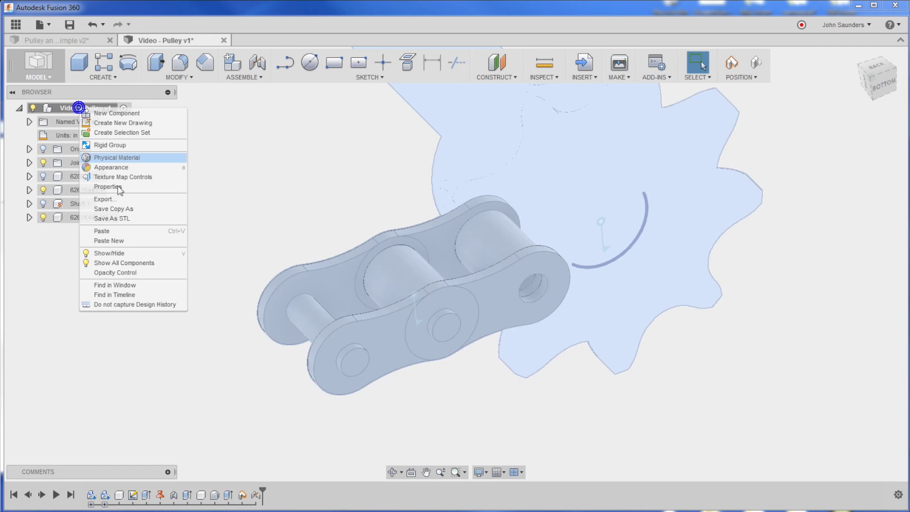
click(129, 239)
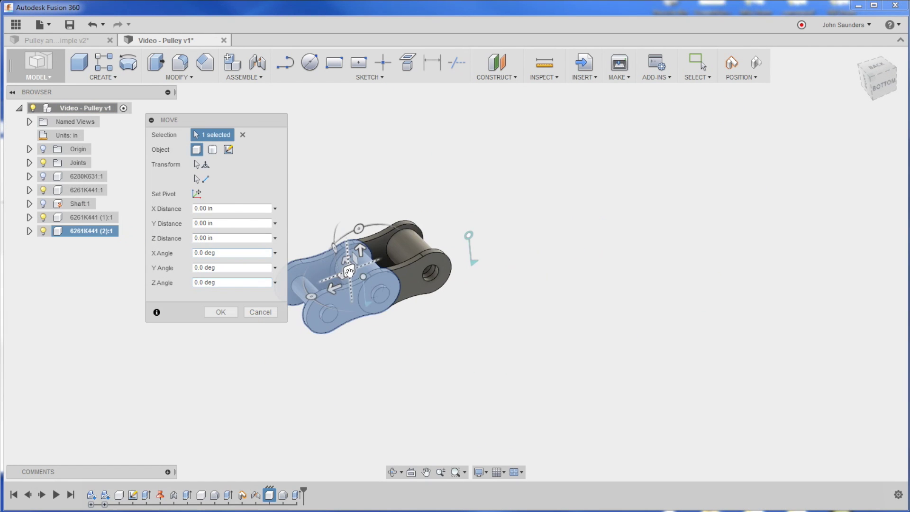
drag(374, 302, 555, 226)
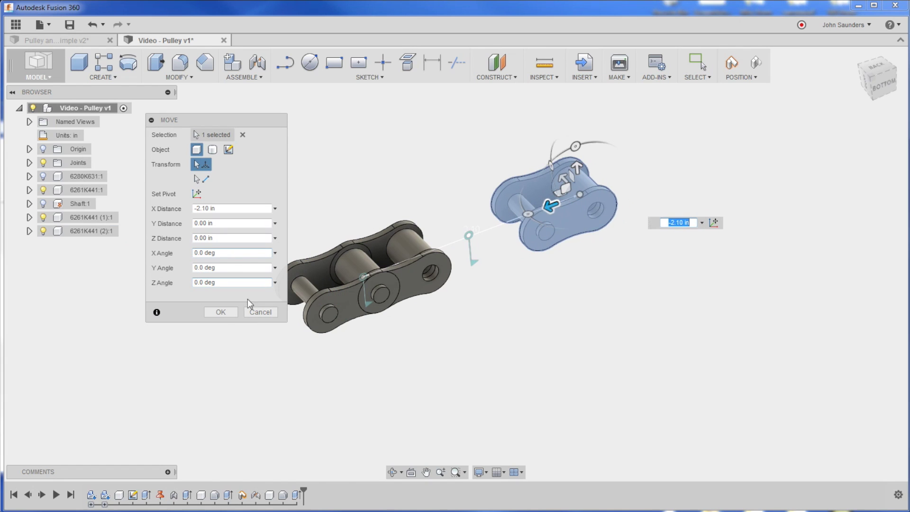
click(222, 312)
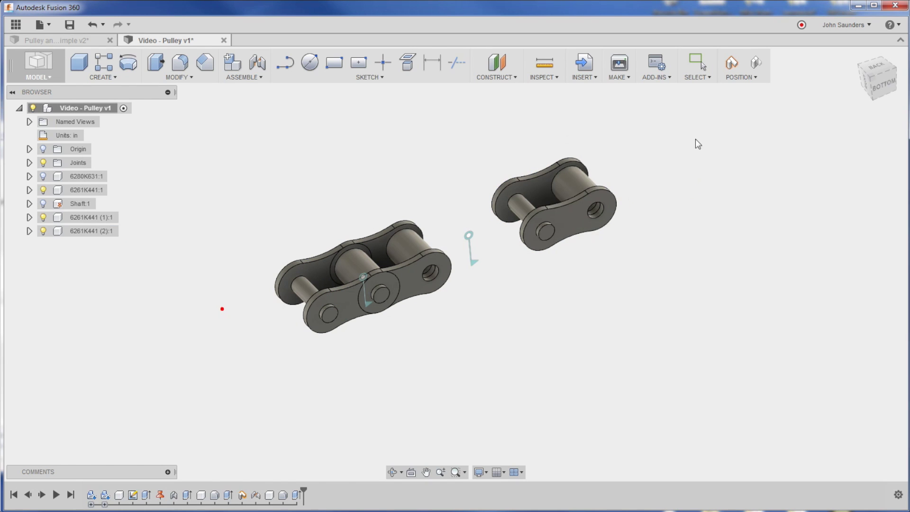
click(731, 62)
scroll(479, 176, up, 2)
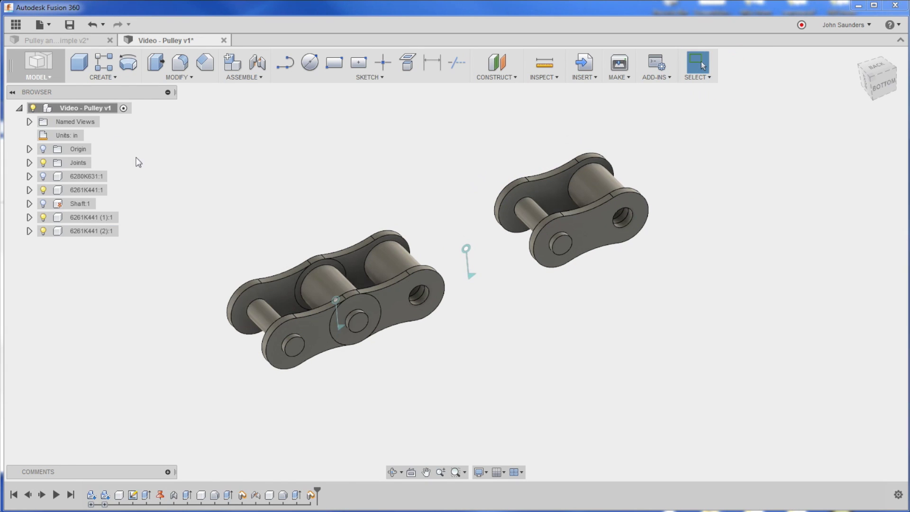
right_click(86, 108)
click(108, 241)
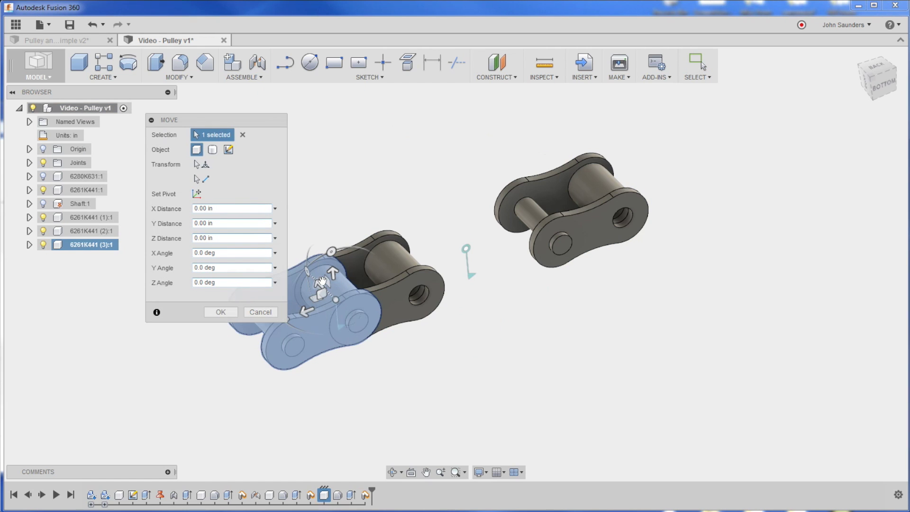
drag(303, 312, 765, 184)
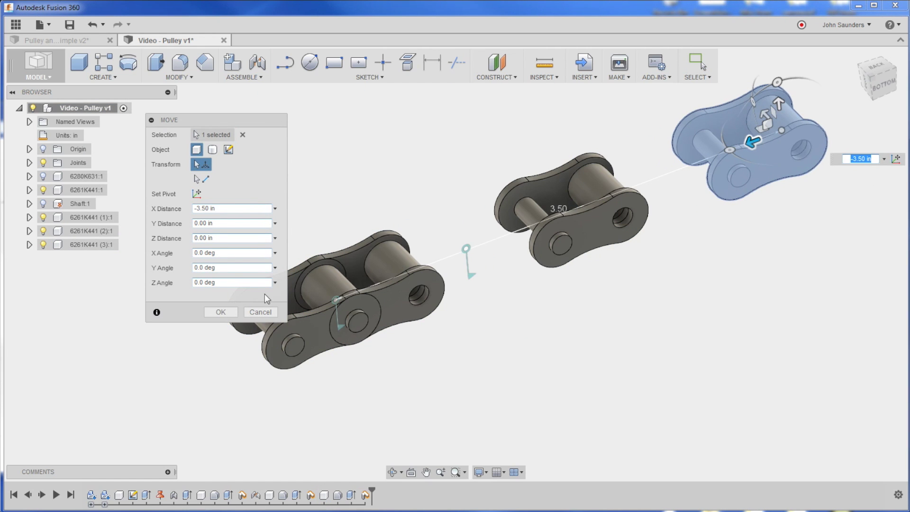
click(220, 312)
Paste two further link copies at the lower left beside the chain and capture their positions.
right_click(87, 108)
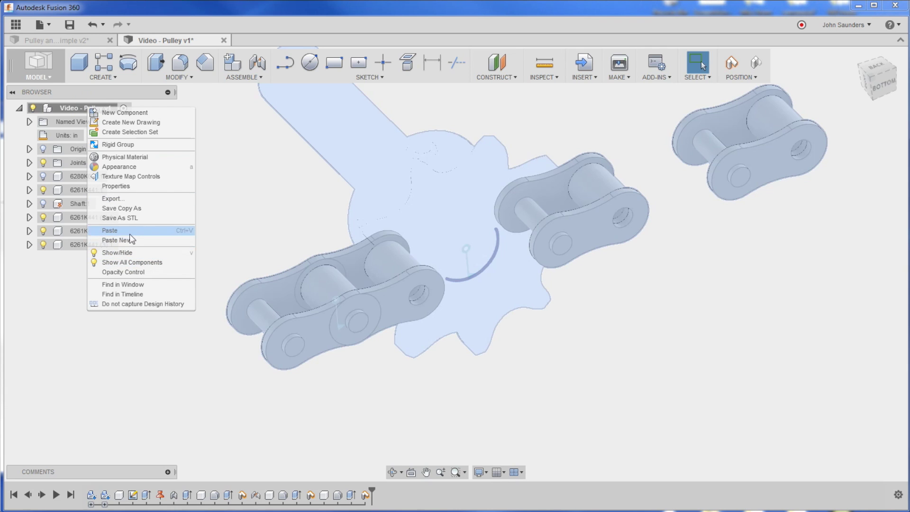
click(117, 240)
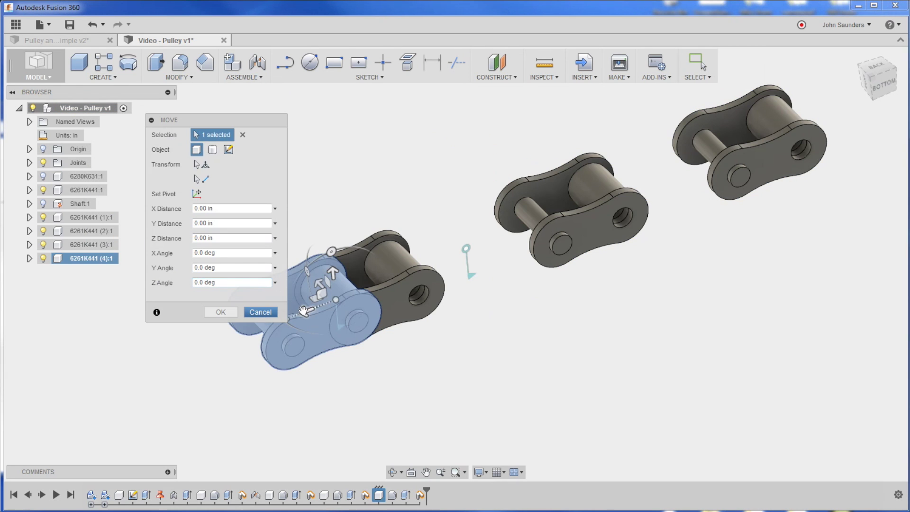
drag(303, 310, 47, 431)
click(221, 312)
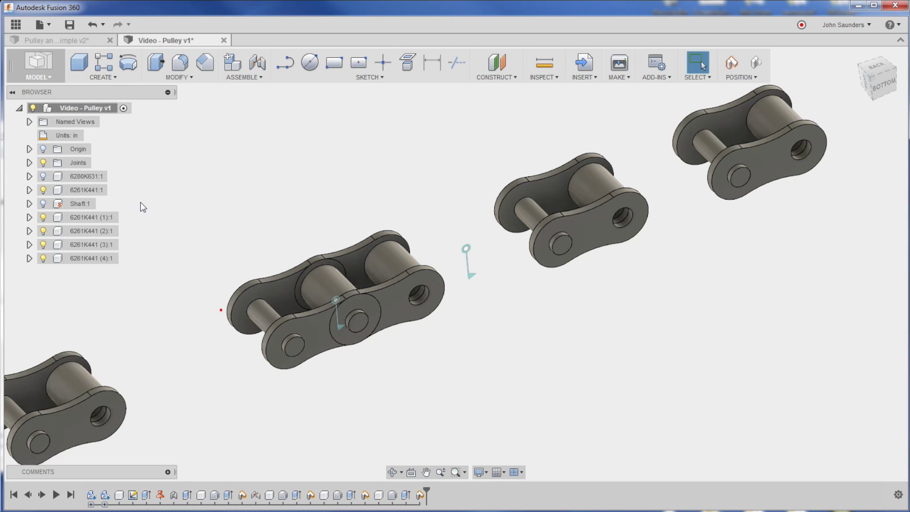
right_click(82, 113)
click(161, 240)
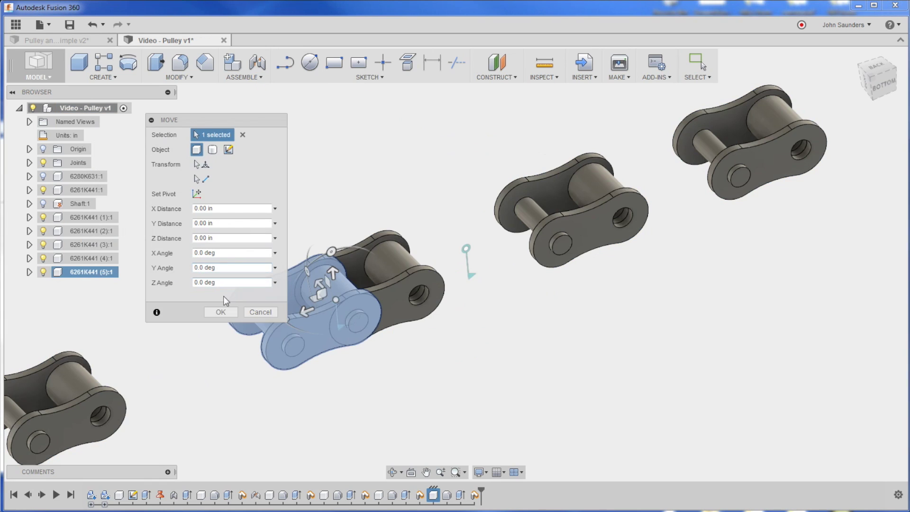
drag(302, 311, 174, 360)
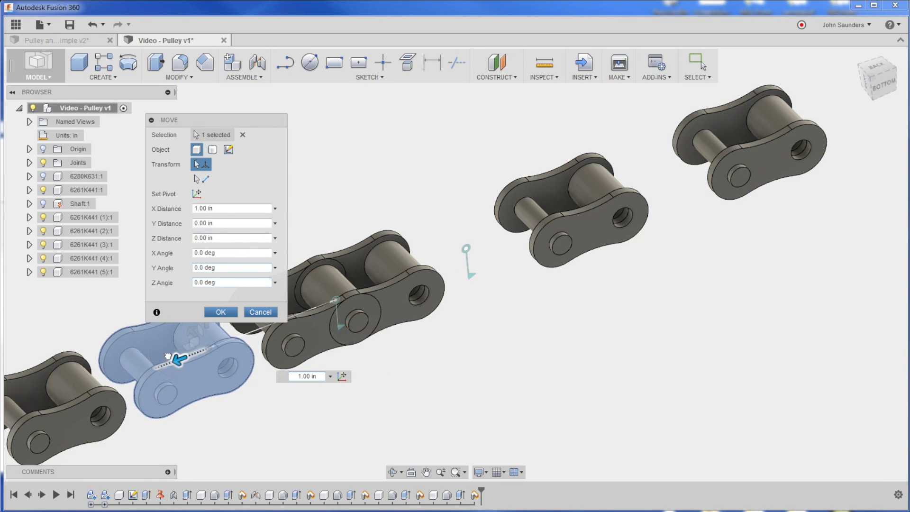
click(232, 312)
scroll(245, 261, down, 3)
click(246, 256)
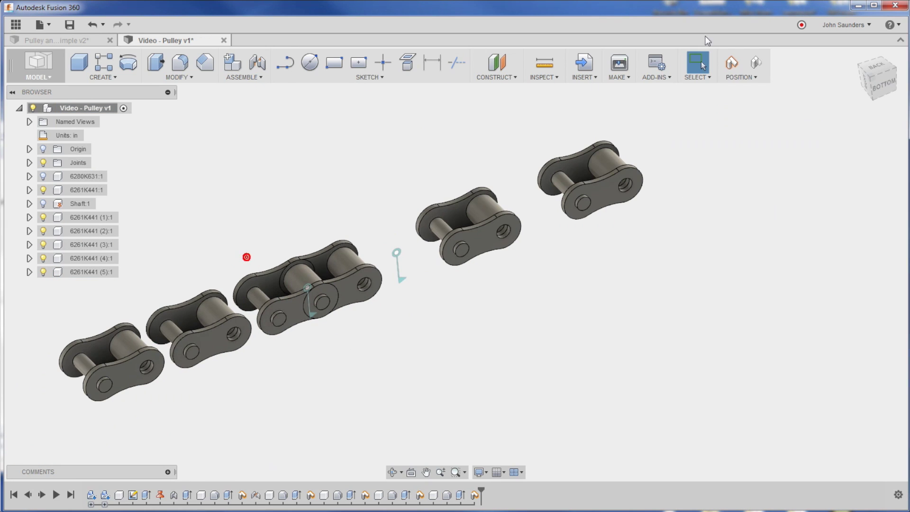
click(730, 64)
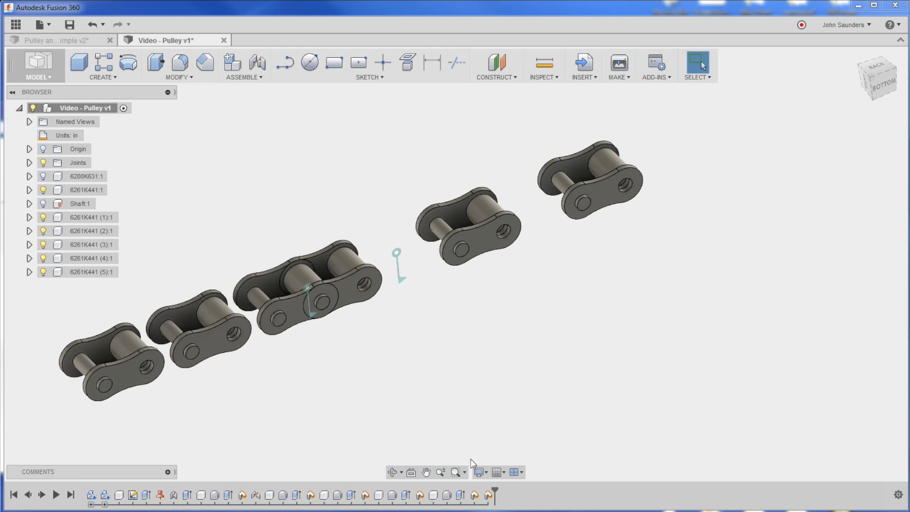
Join two more pins to the next links' holes with revolute joints, extending the chain.
key(j)
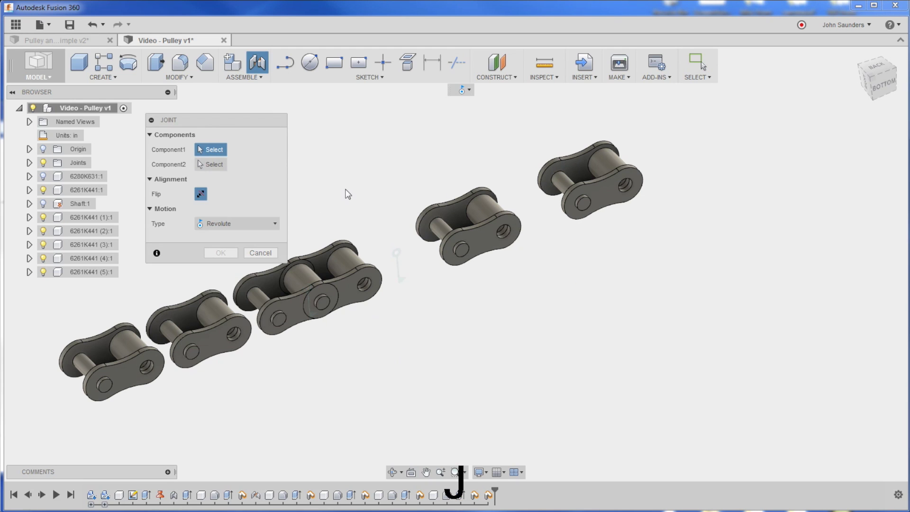
scroll(416, 199, up, 3)
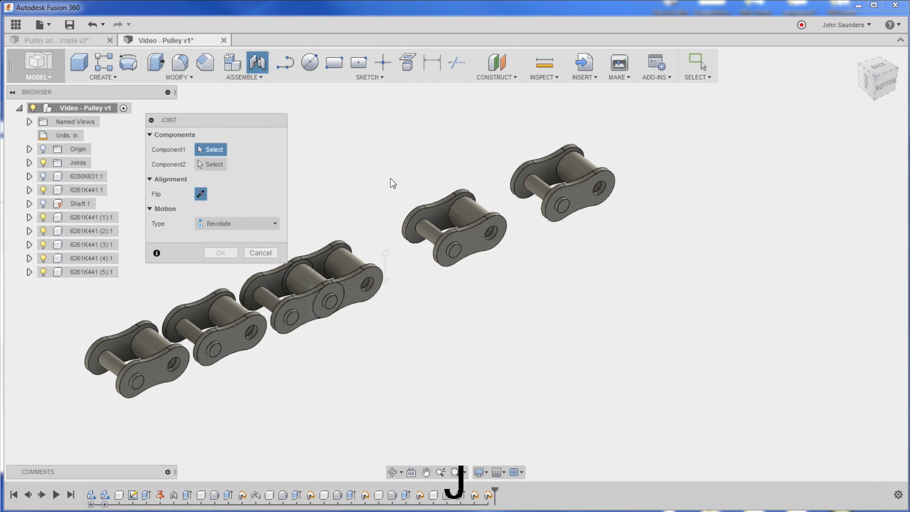
click(452, 250)
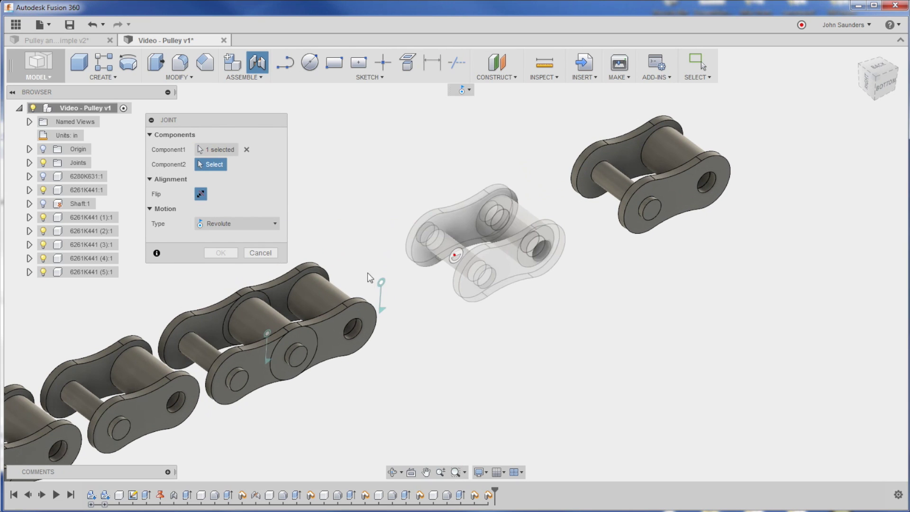
click(327, 306)
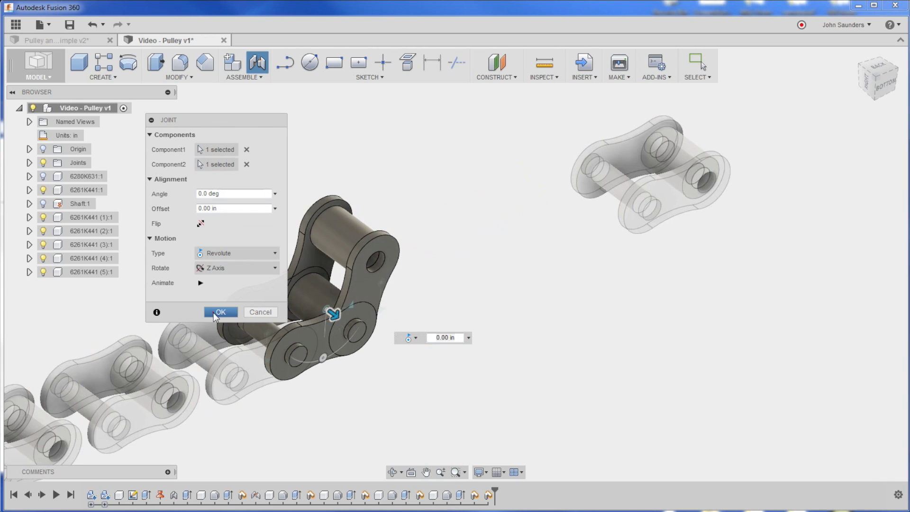
click(220, 311)
right_click(502, 239)
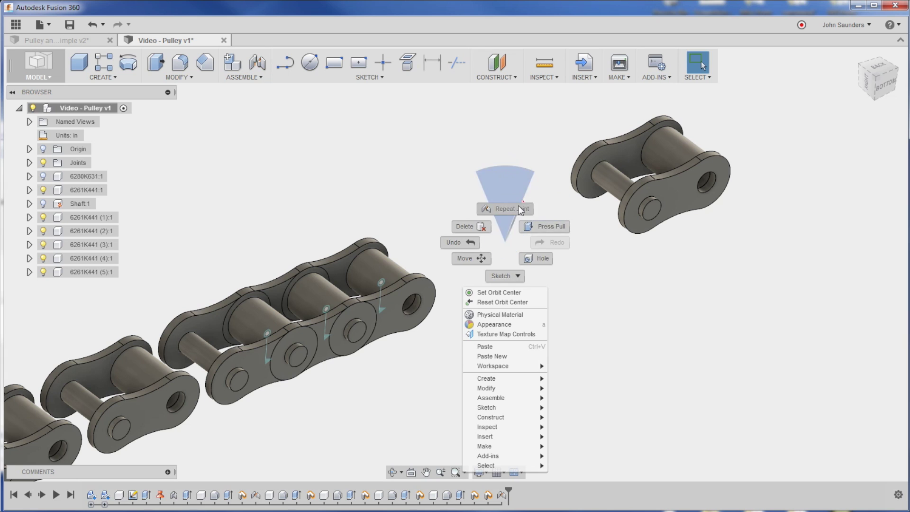
click(489, 205)
click(620, 186)
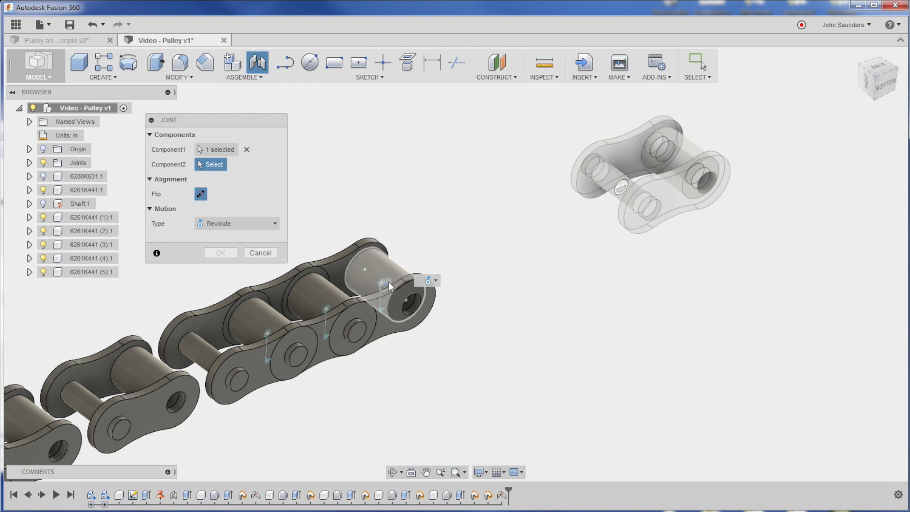
click(388, 281)
click(216, 315)
Add another pin-to-link revolute joint further along the chain.
scroll(269, 275, down, 3)
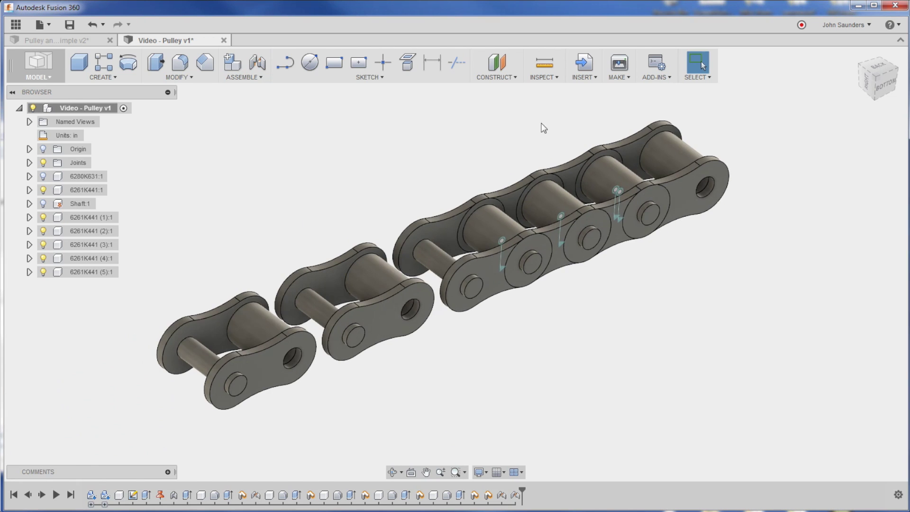
right_drag(258, 238, 288, 152)
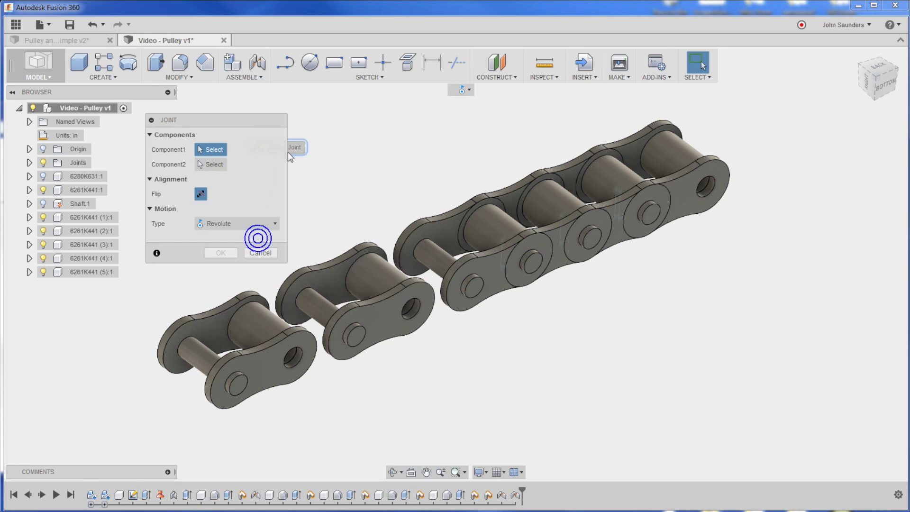
click(442, 270)
click(383, 289)
click(214, 315)
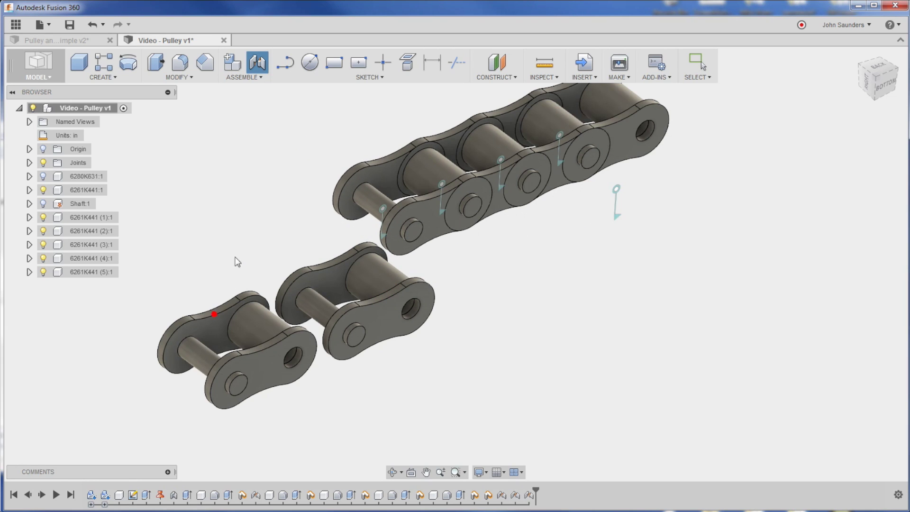
Try one more pin-to-link joint past the existing-joint prompt, then cancel it.
right_drag(223, 234, 213, 184)
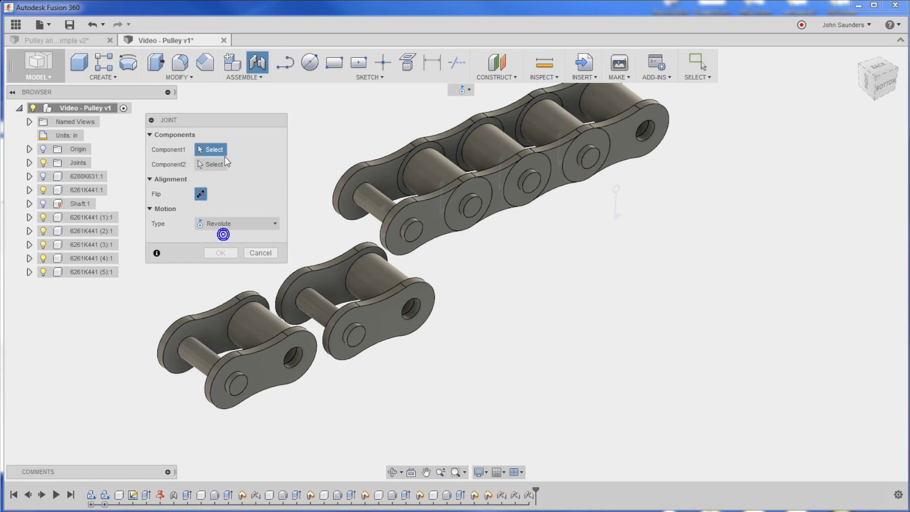
click(384, 214)
click(416, 294)
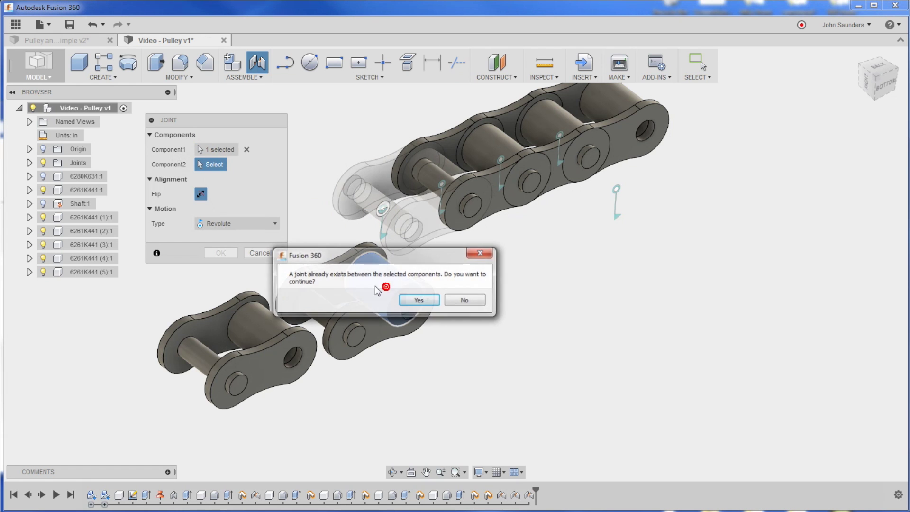
click(415, 300)
shift+middle_drag(426, 290, 361, 197)
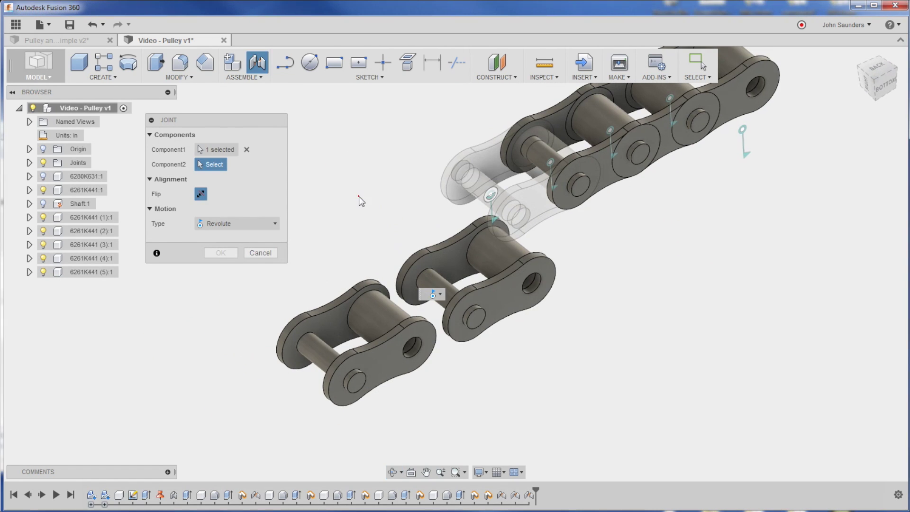
click(260, 253)
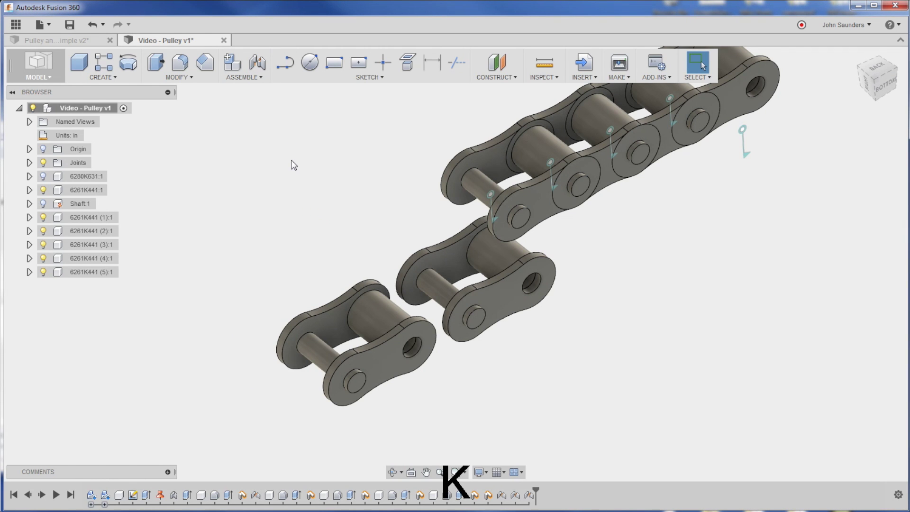
Join the two lower links into a pair and link it to the upper chain's end pin.
key(j)
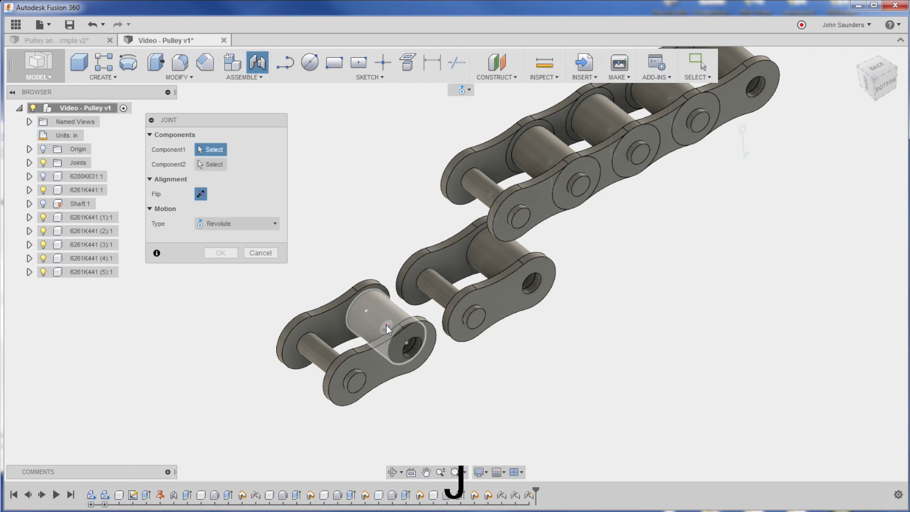
click(388, 329)
click(448, 293)
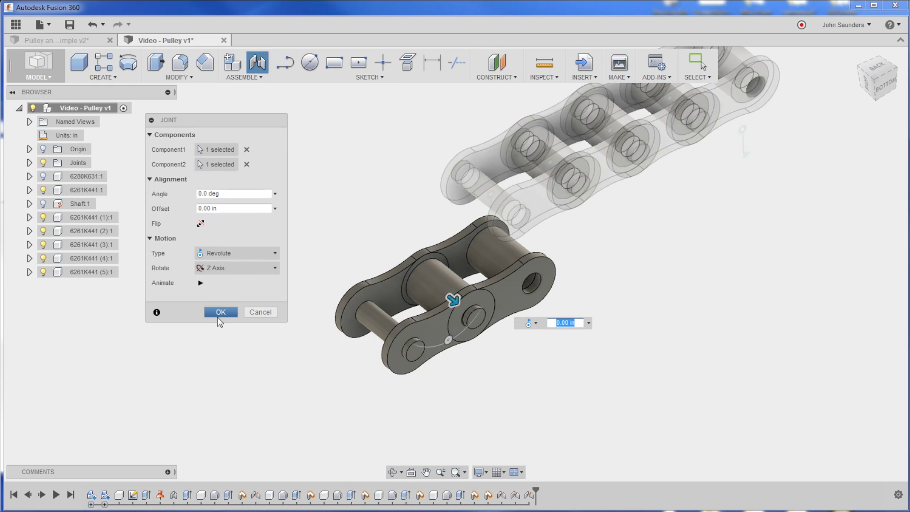
click(220, 313)
key(j)
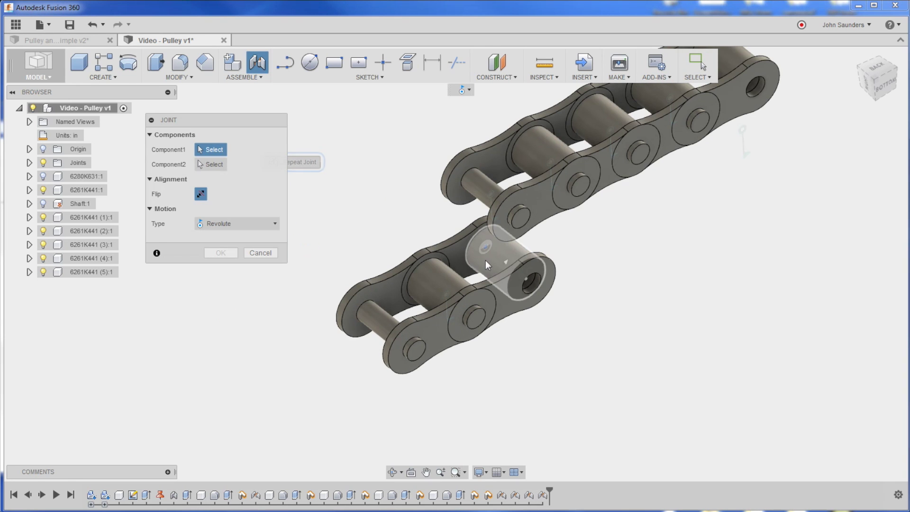
click(504, 262)
click(490, 195)
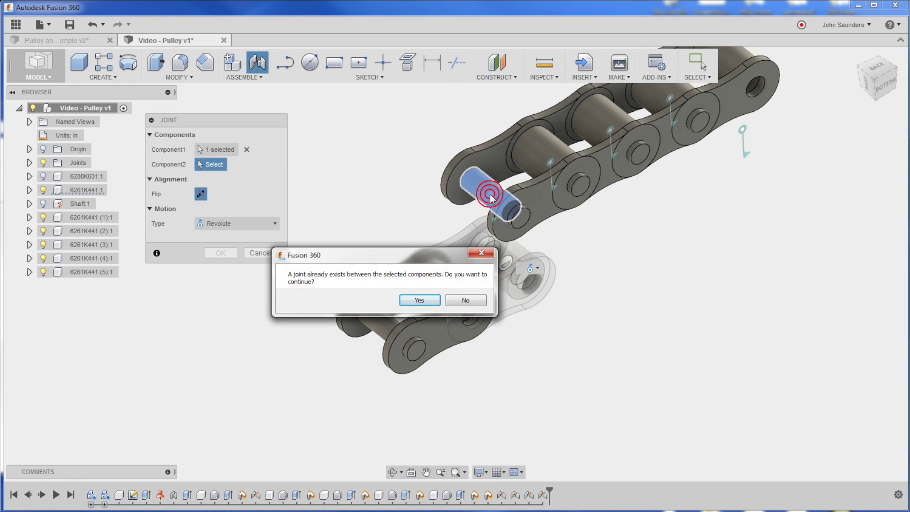
click(416, 298)
Finish the joint between the two chain pieces, delete Rev5, and view the chain from Bottom.
click(225, 312)
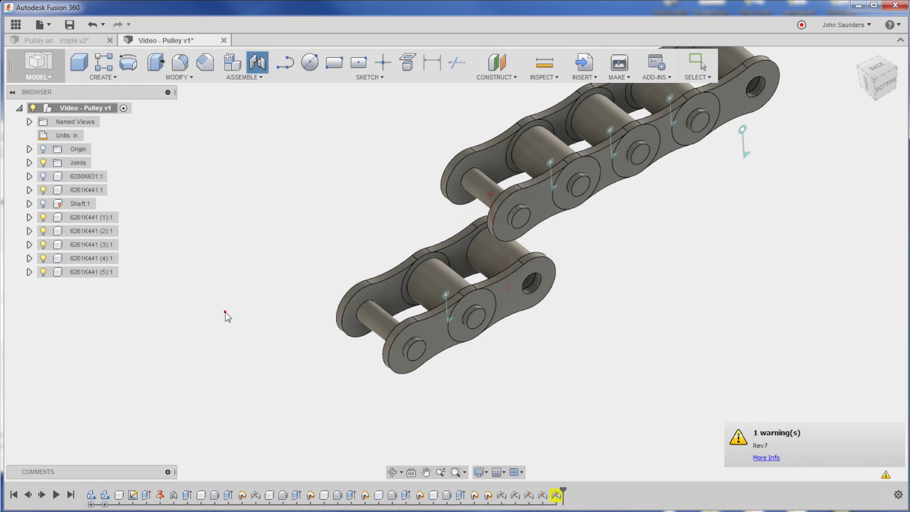
shift+middle_drag(429, 208, 395, 188)
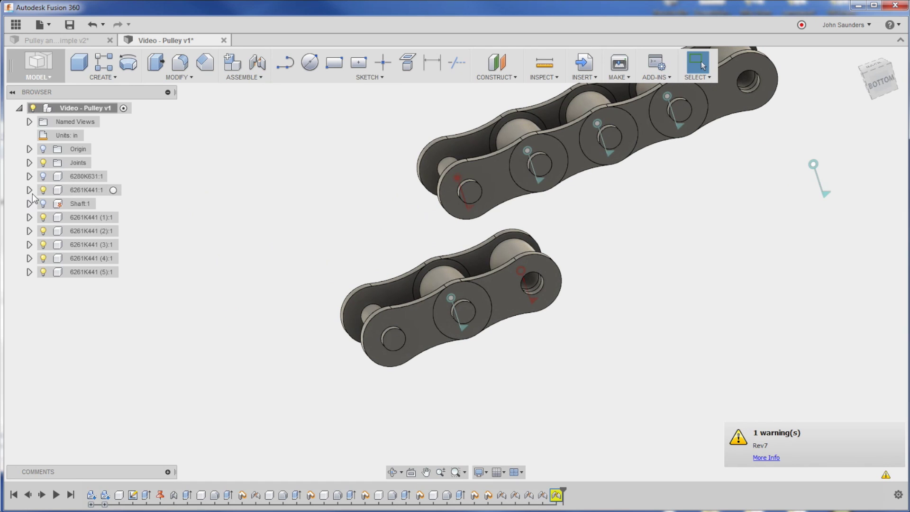
click(29, 163)
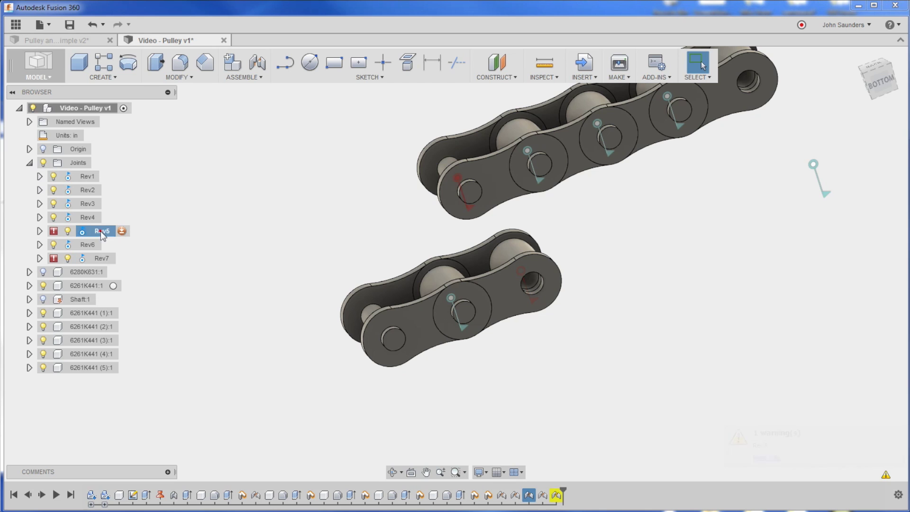
key(Delete)
mouse_move(331, 234)
shift+middle_down()
mouse_move(455, 170)
mouse_move(304, 223)
shift+middle_up()
drag(287, 301, 274, 250)
mouse_move(274, 250)
shift+middle_down()
mouse_move(296, 331)
mouse_move(270, 204)
shift+middle_up()
click(886, 87)
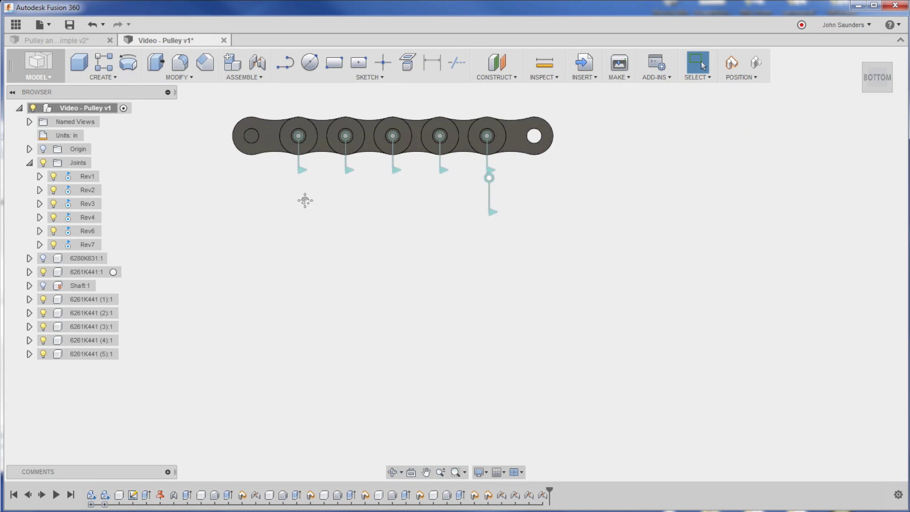
Show the sprocket 6280K631:1 and Shaft:1 again.
click(29, 163)
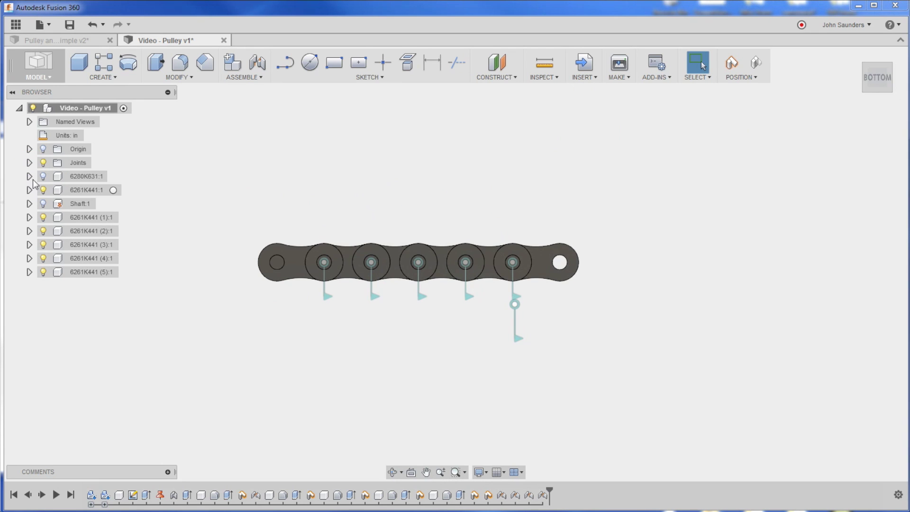
click(43, 176)
click(43, 204)
Ground chain link 6261K441 (4):1 and continue without capturing positions.
shift+middle_drag(260, 205, 277, 220)
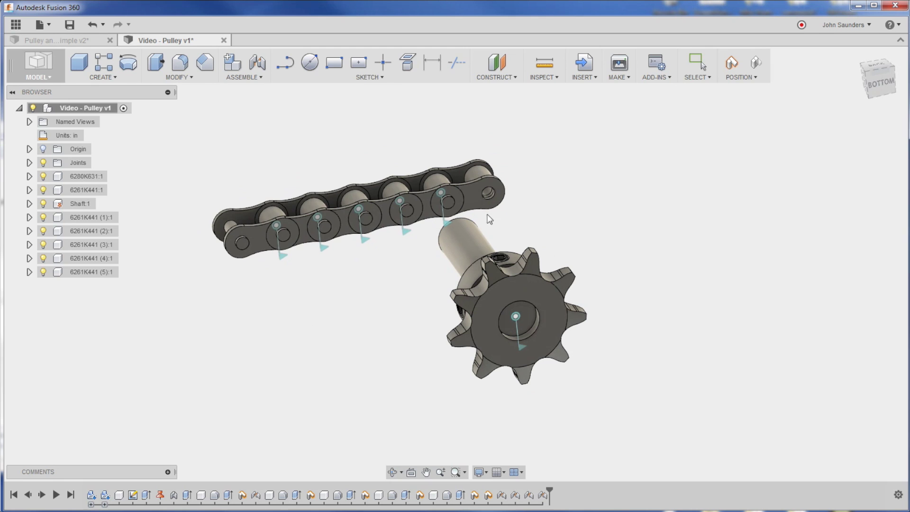
click(257, 232)
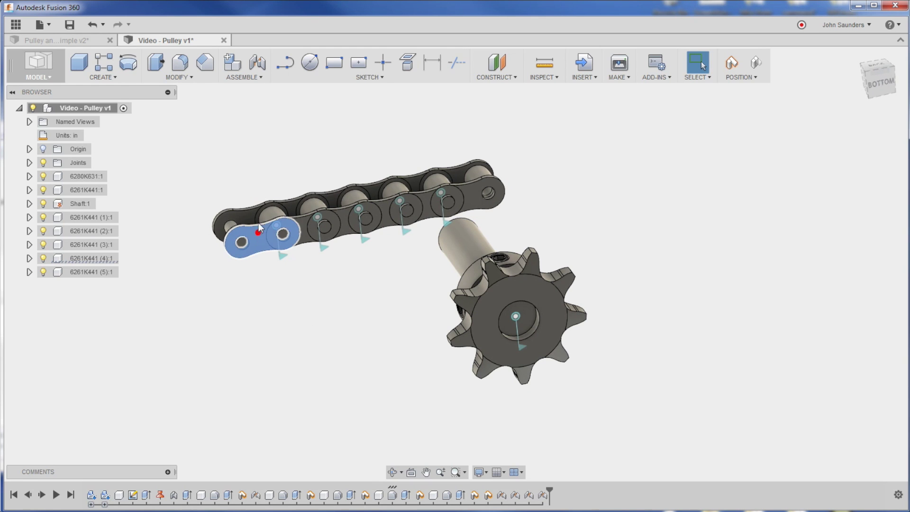
scroll(277, 177, up, 3)
shift+middle_drag(217, 161, 215, 154)
click(215, 154)
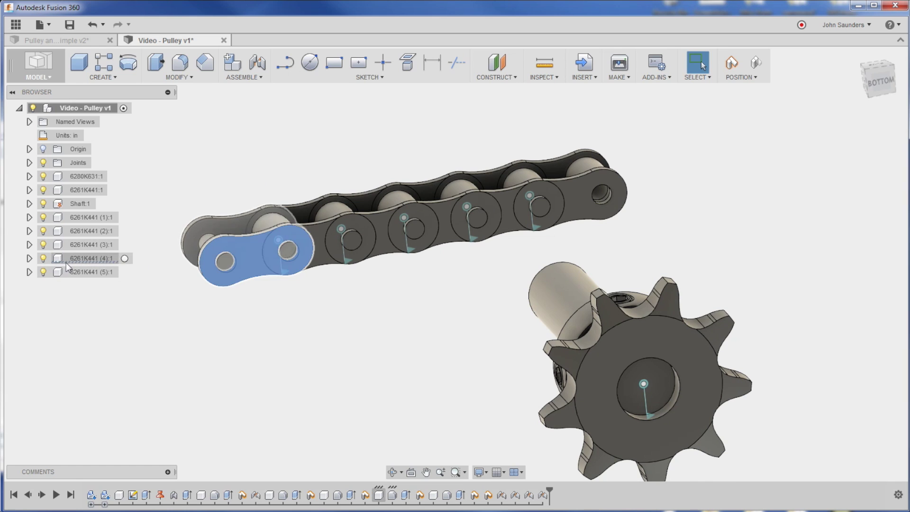
right_click(92, 257)
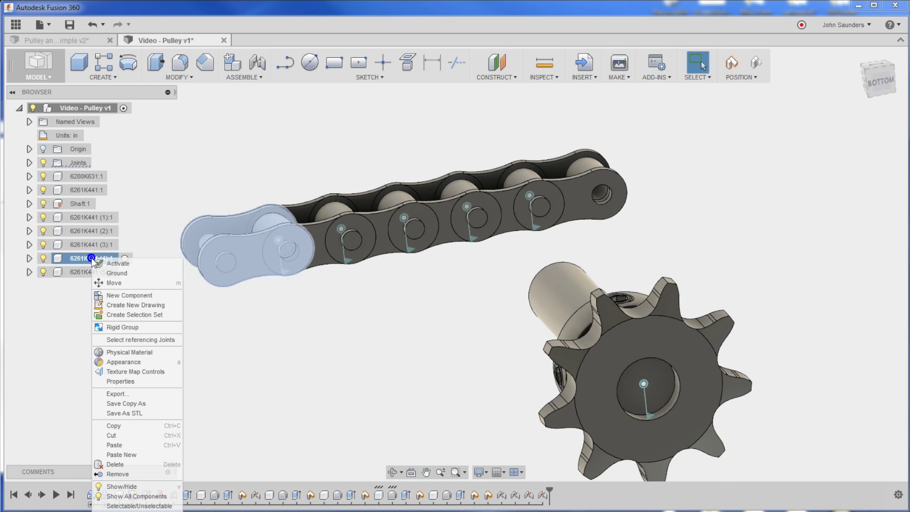
click(118, 274)
click(291, 150)
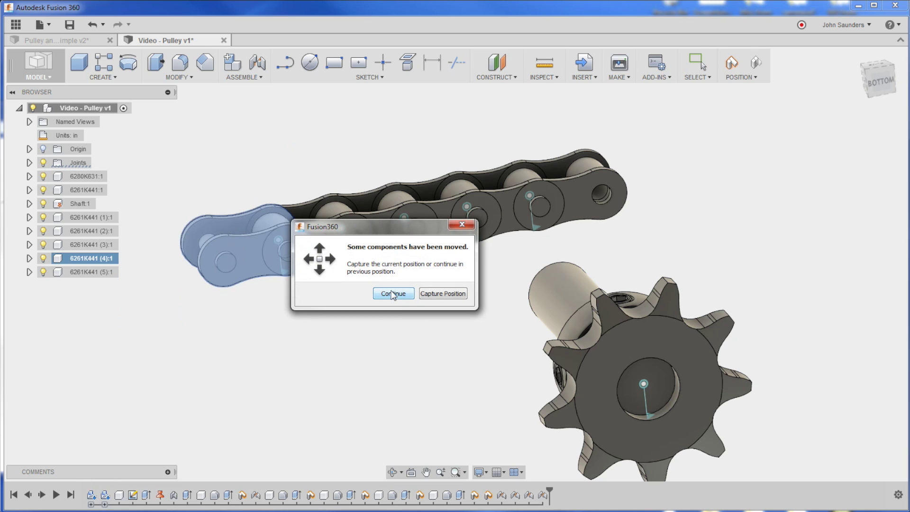
click(392, 294)
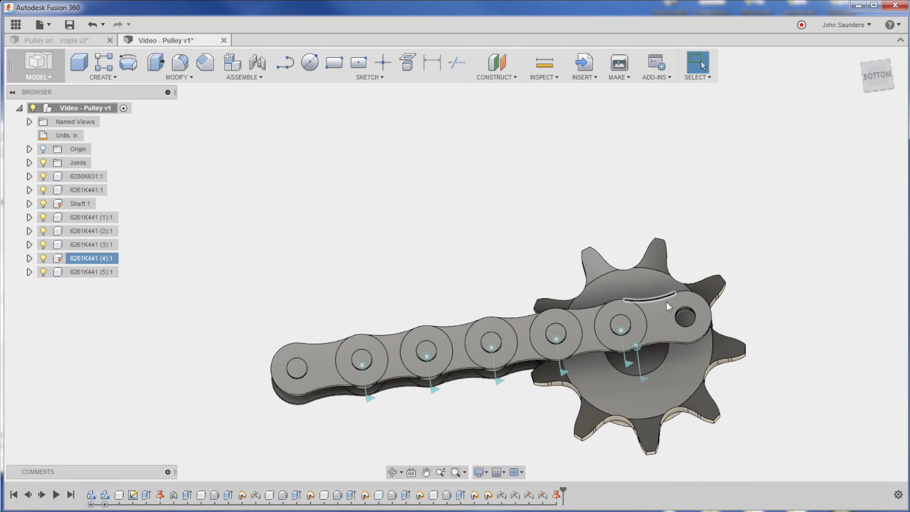
Swing the chain's end link off the sprocket and back, then start a new joint.
drag(666, 301, 611, 151)
middle_drag(362, 190, 306, 165)
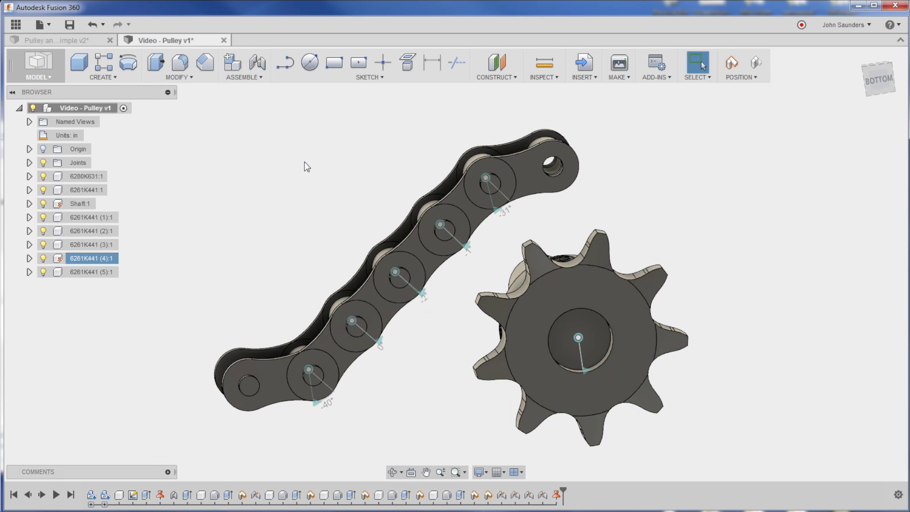
shift+middle_drag(303, 190, 278, 188)
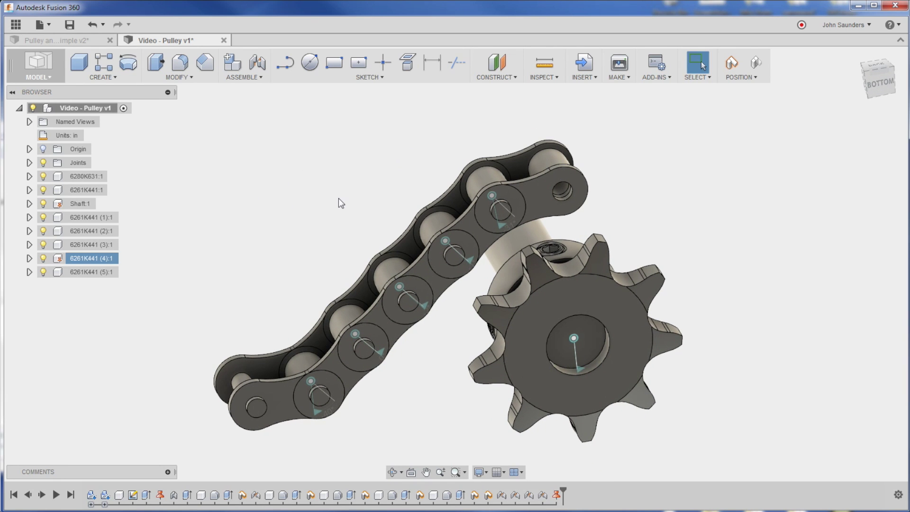
scroll(338, 198, down, 1)
click(870, 86)
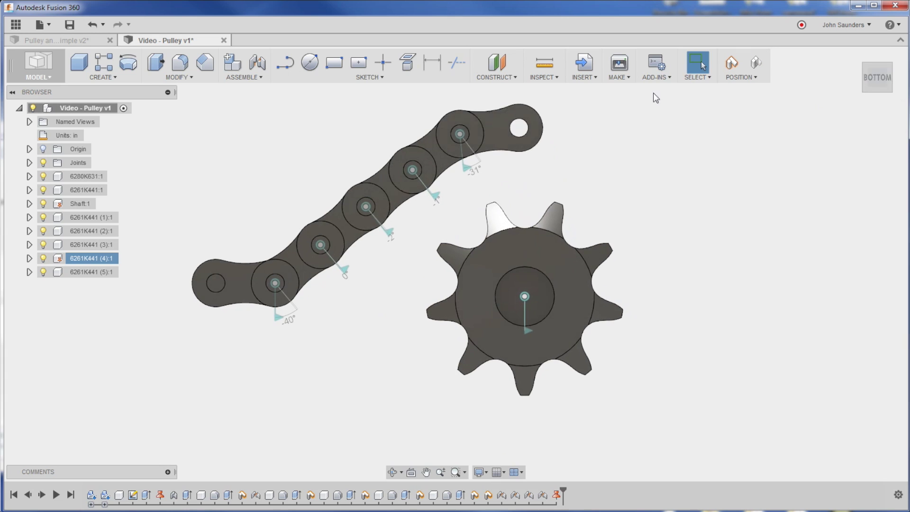
shift+middle_drag(299, 144, 298, 178)
shift+middle_drag(297, 178, 303, 176)
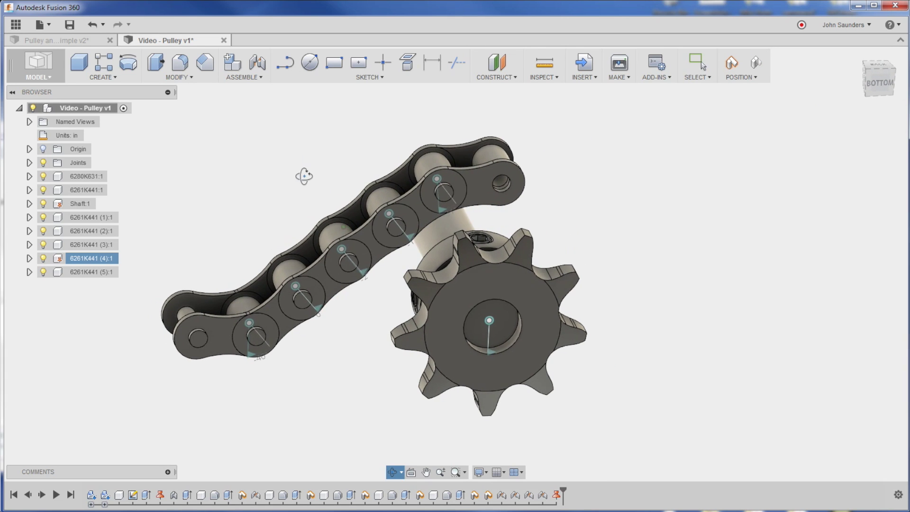
click(286, 172)
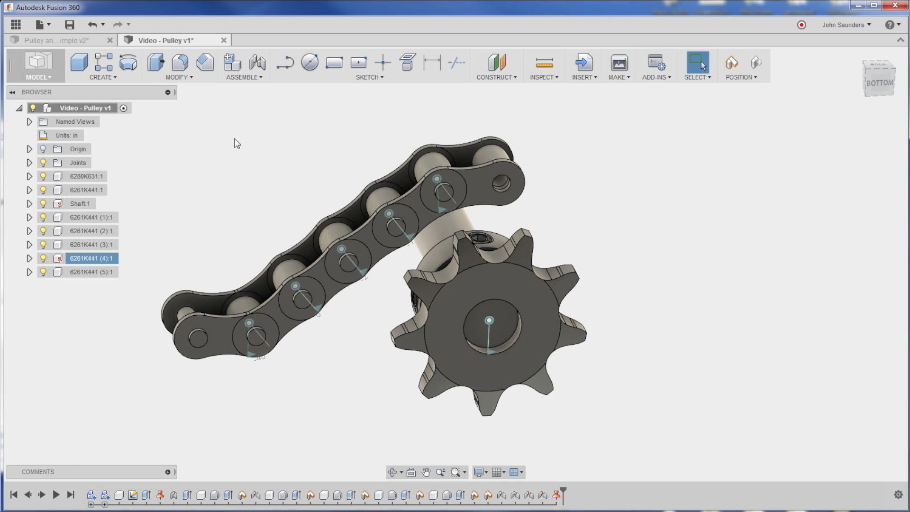
click(242, 78)
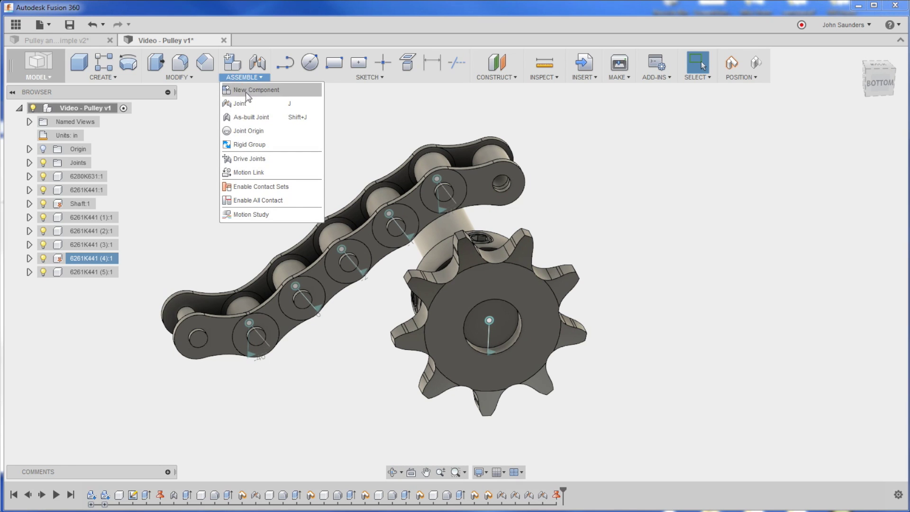
click(246, 107)
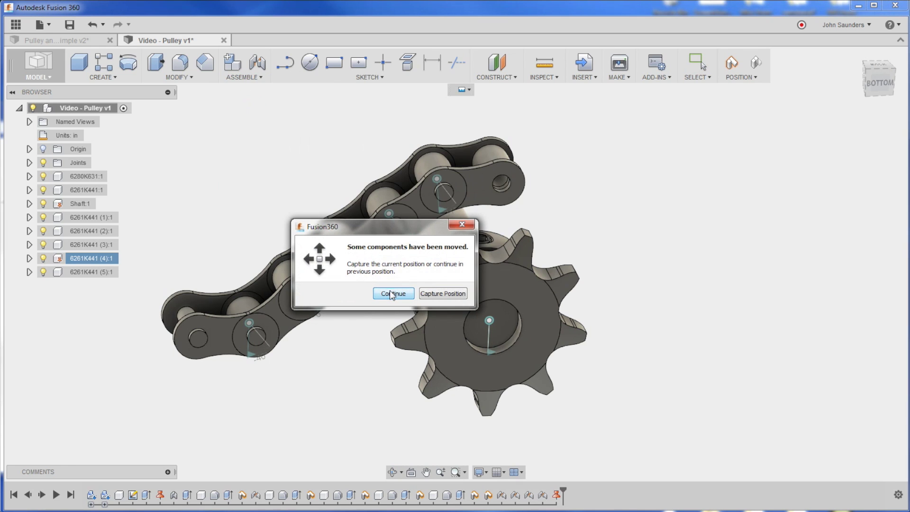
Create revolute joint Rev8 from a chain roller centre to a sprocket tooth-groove edge.
click(391, 294)
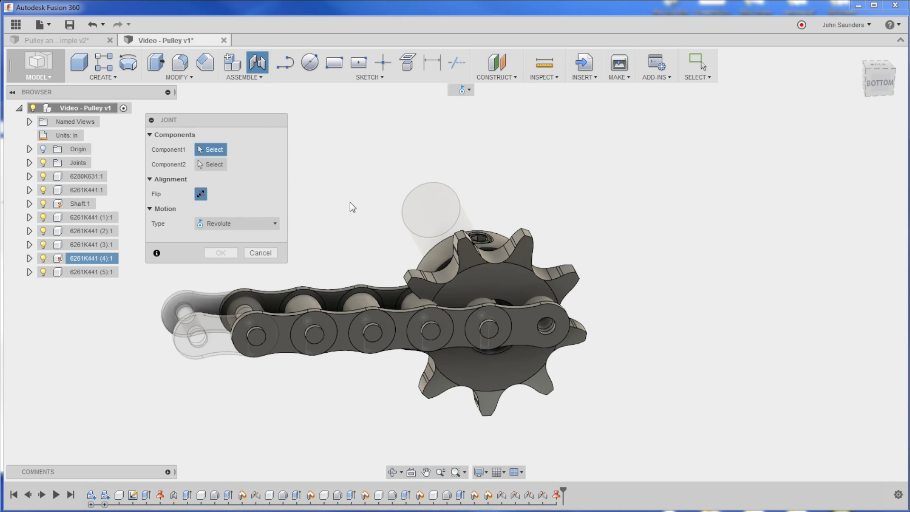
shift+middle_drag(349, 207, 402, 248)
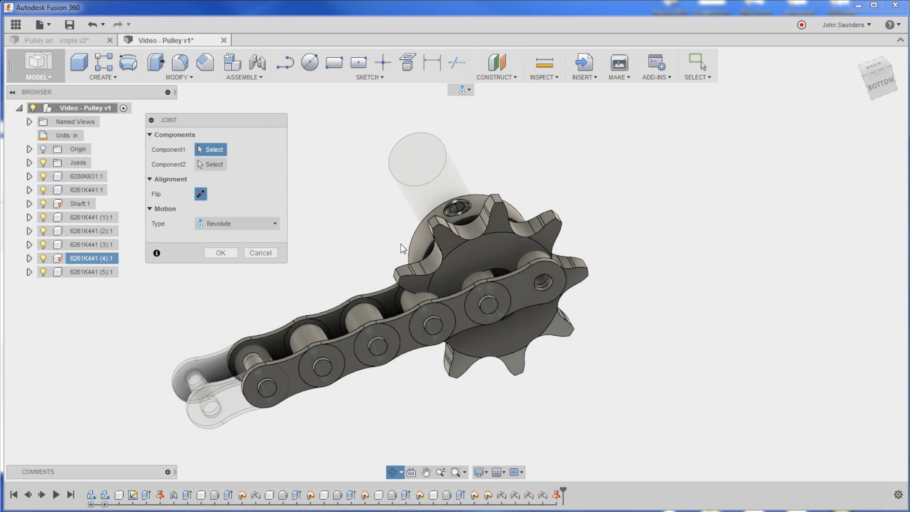
shift+middle_drag(490, 324, 357, 404)
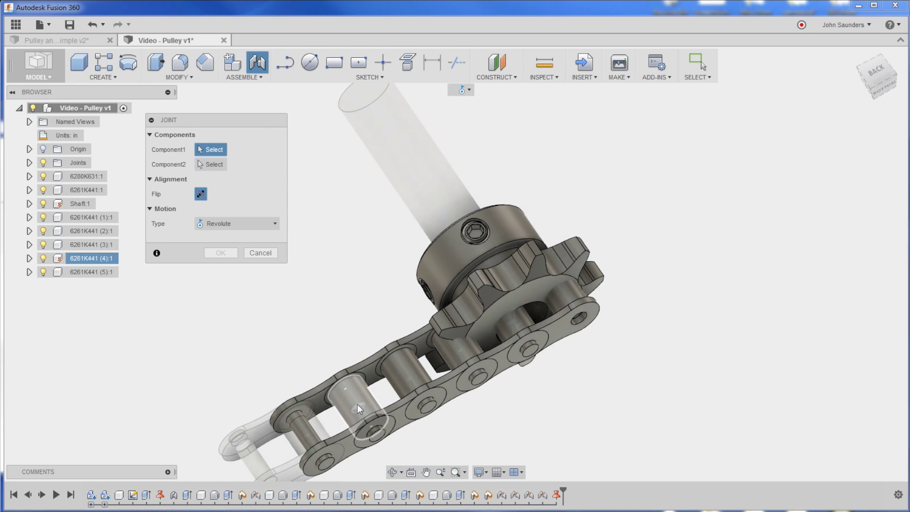
scroll(357, 407, up, 5)
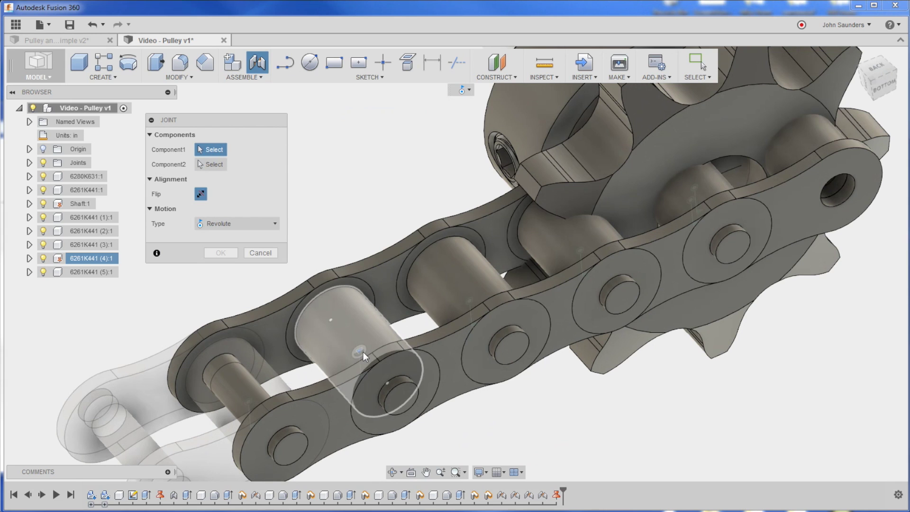
click(362, 351)
scroll(394, 219, down, 4)
middle_drag(399, 164, 364, 228)
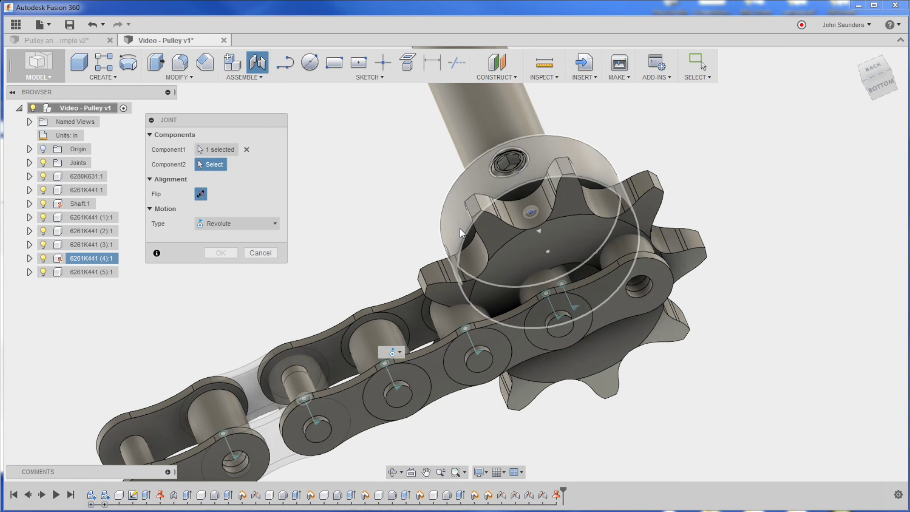
shift+middle_drag(540, 224, 531, 213)
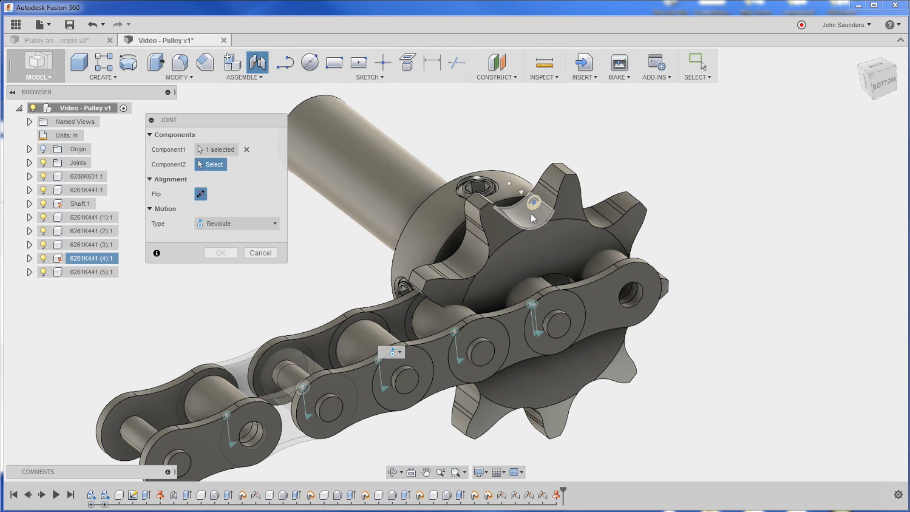
scroll(529, 217, up, 4)
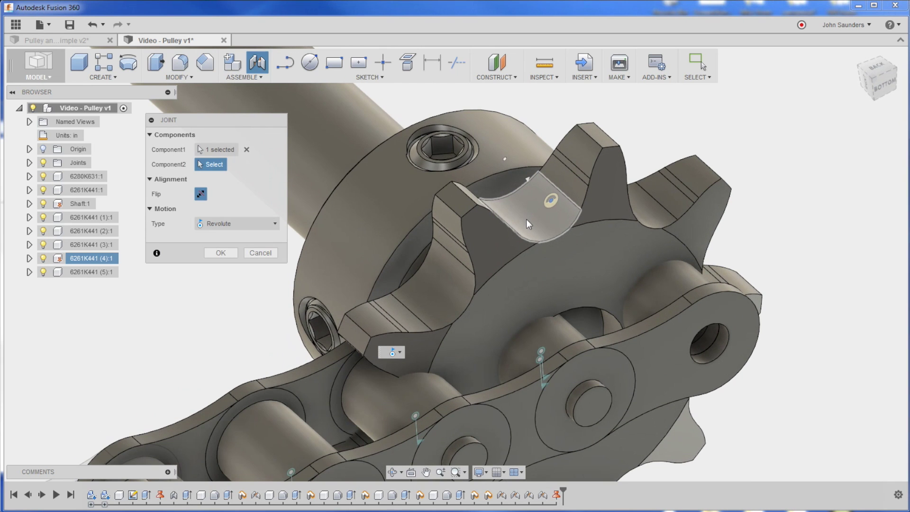
scroll(532, 217, up, 3)
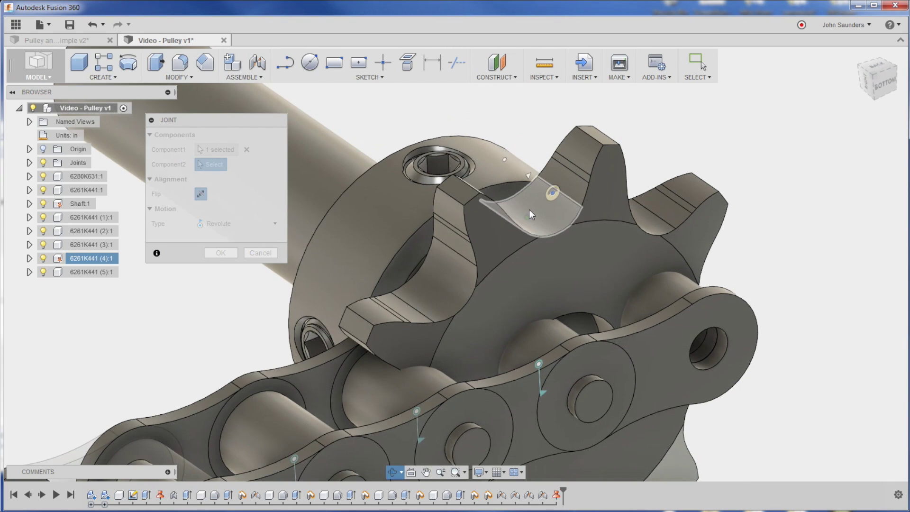
scroll(530, 218, up, 2)
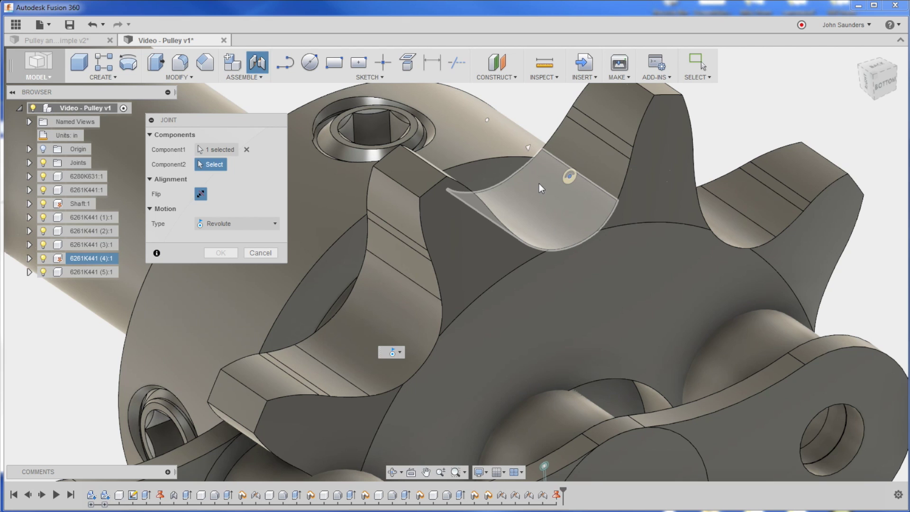
click(527, 149)
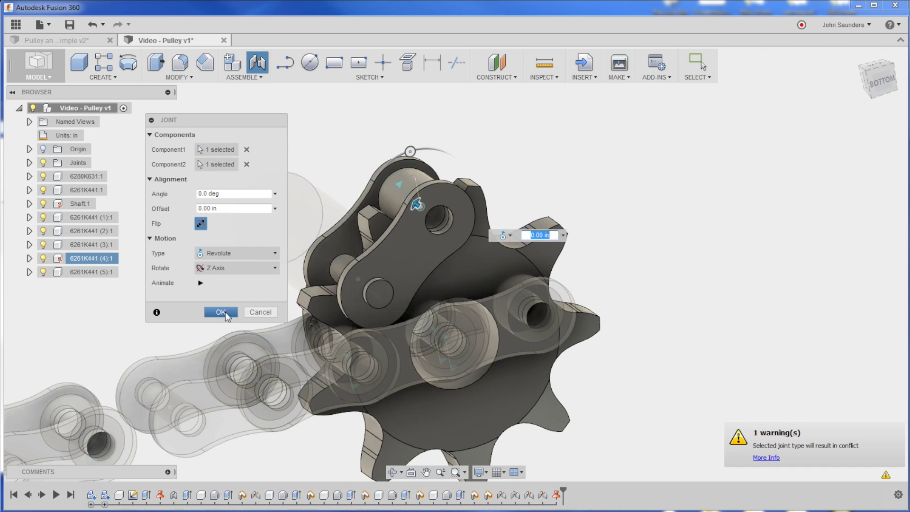
click(221, 312)
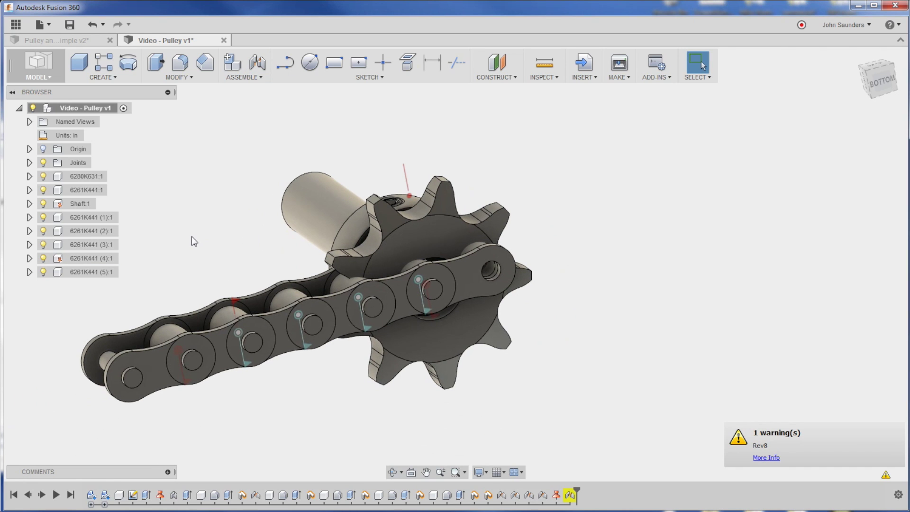
Delete joint Rev1 and test moving the chain off the shaft, then undo the move.
click(29, 162)
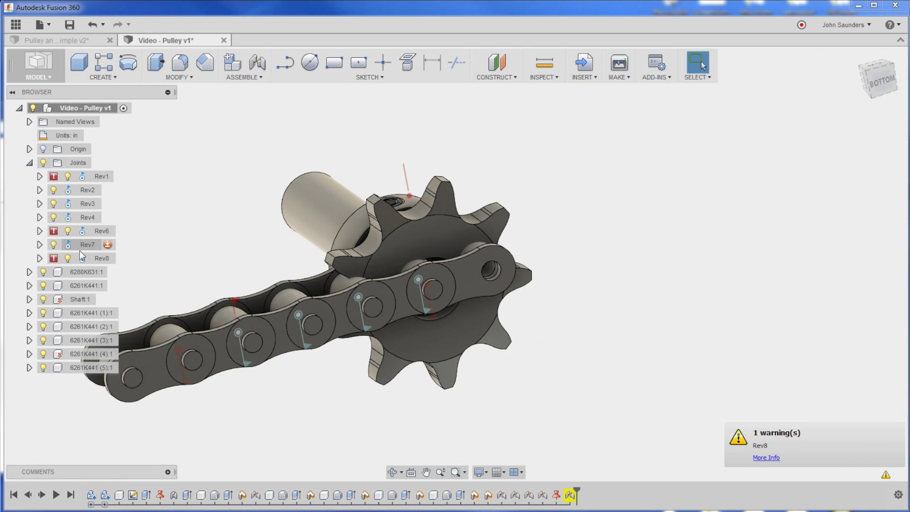
scroll(241, 229, down, 3)
middle_drag(240, 227, 329, 215)
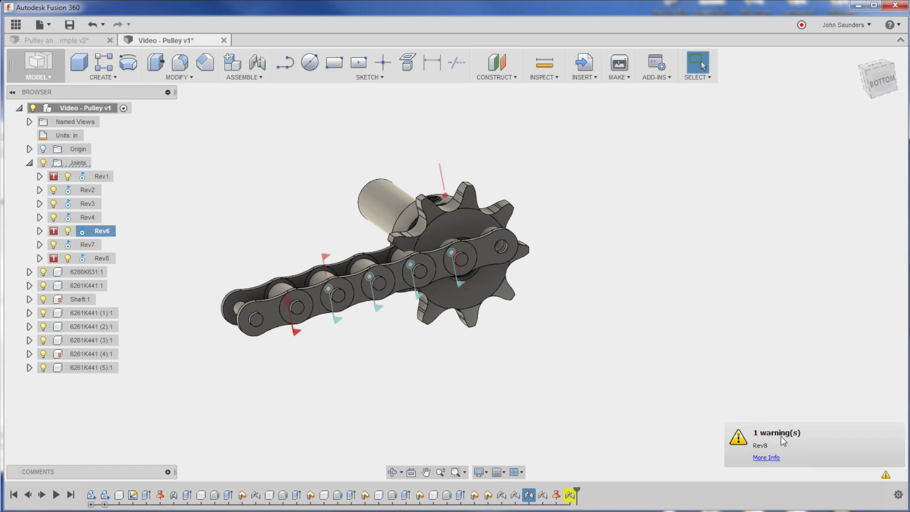
click(80, 260)
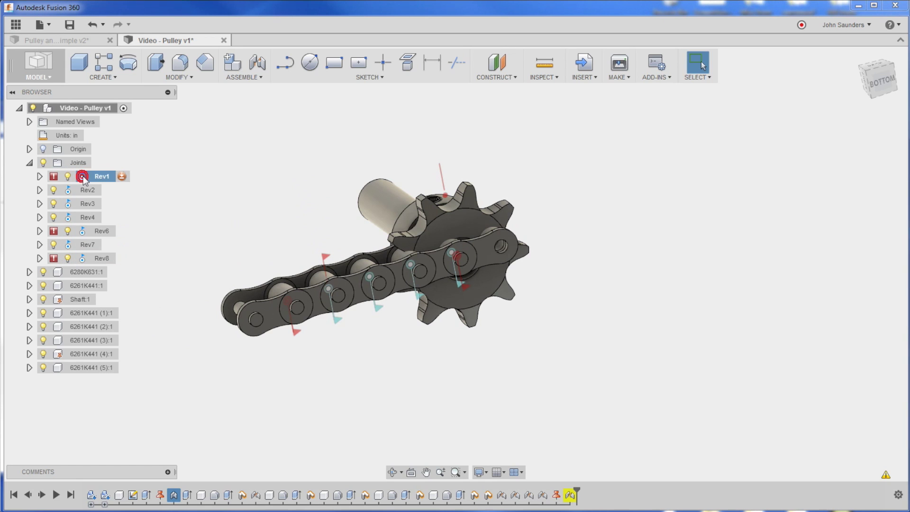
key(Delete)
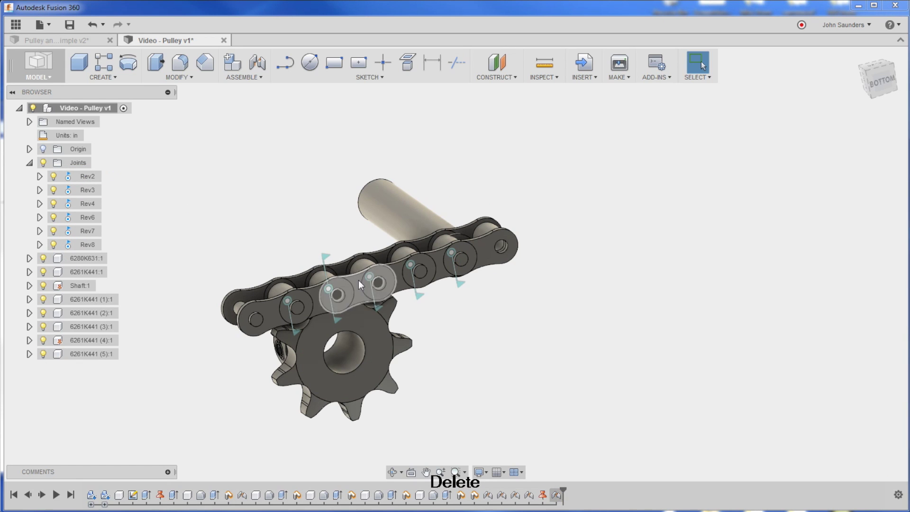
drag(362, 289, 495, 340)
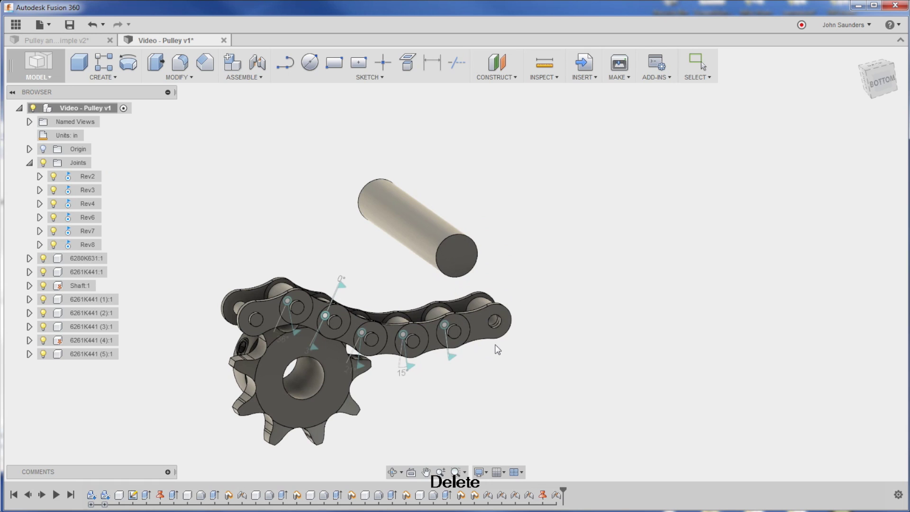
key(ctrl+z)
Unground the fourth chain link, then undo that and restore Rev1.
right_click(78, 339)
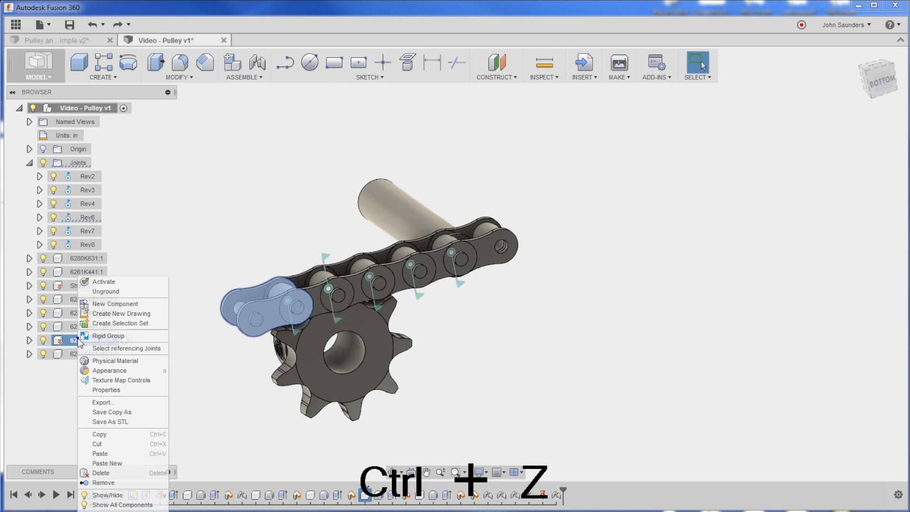
click(108, 291)
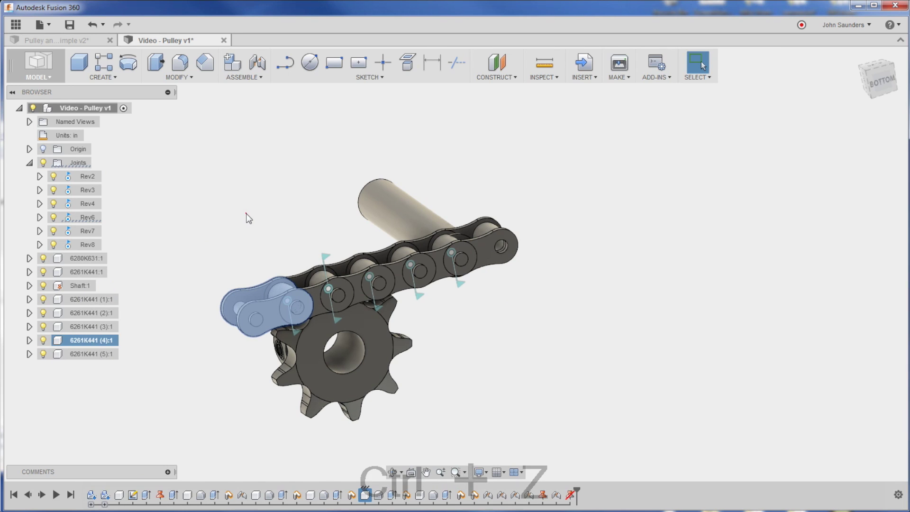
click(246, 212)
key(ctrl+z)
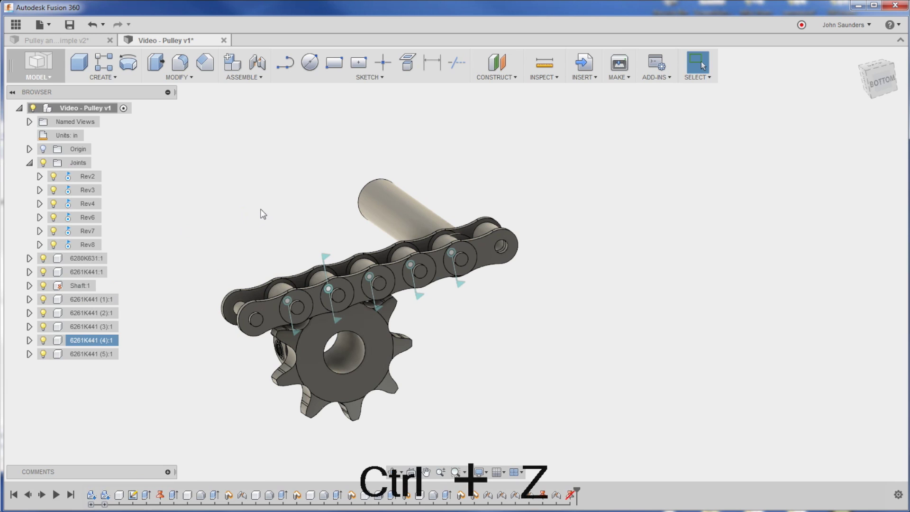
click(92, 26)
Undo activating link 6261K441 (4):1 and make the top-level assembly active again.
right_click(67, 353)
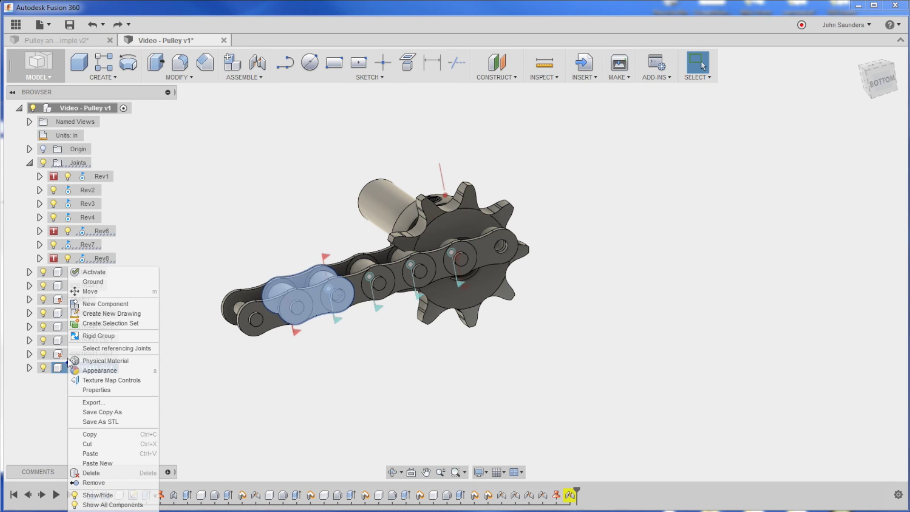
right_click(67, 351)
click(113, 284)
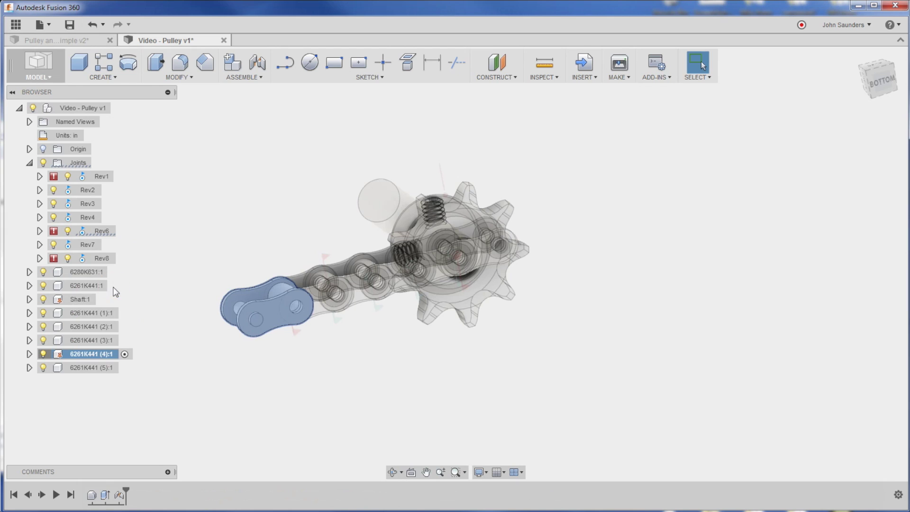
right_click(69, 356)
key(Escape)
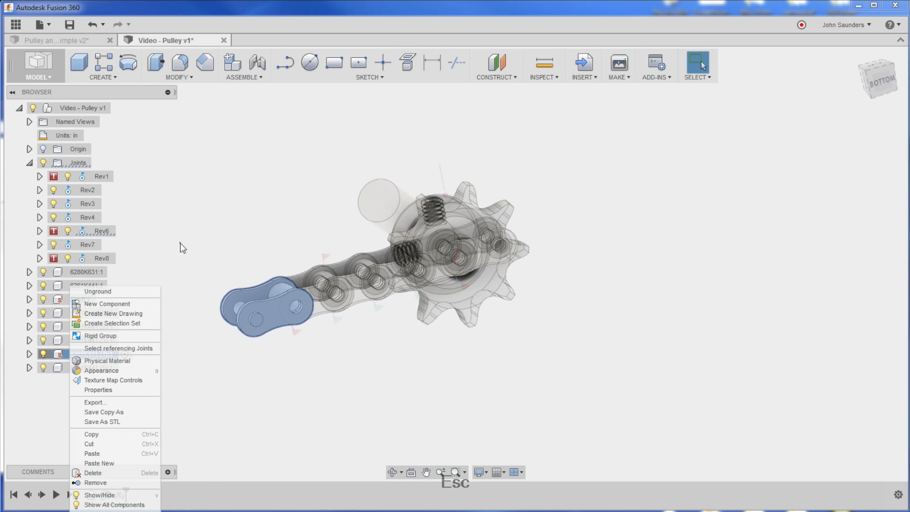
click(180, 242)
key(ctrl+z)
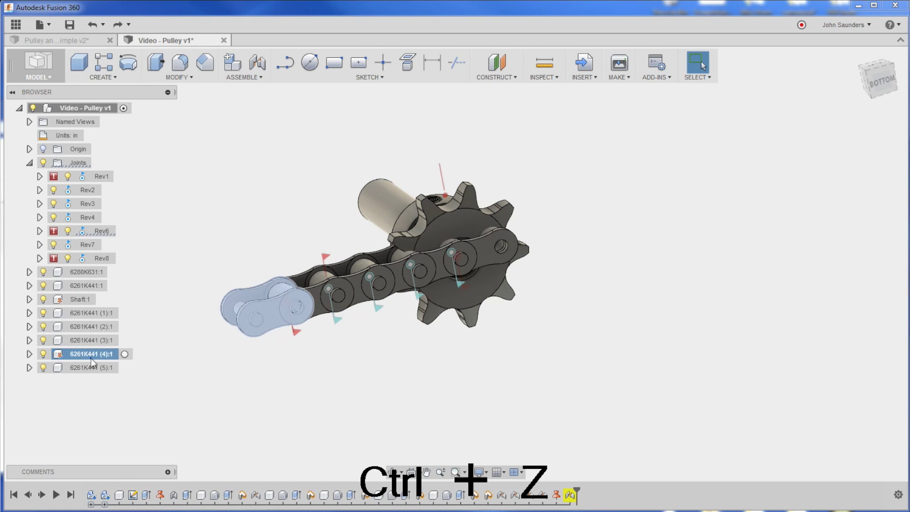
right_click(91, 354)
click(120, 290)
click(221, 213)
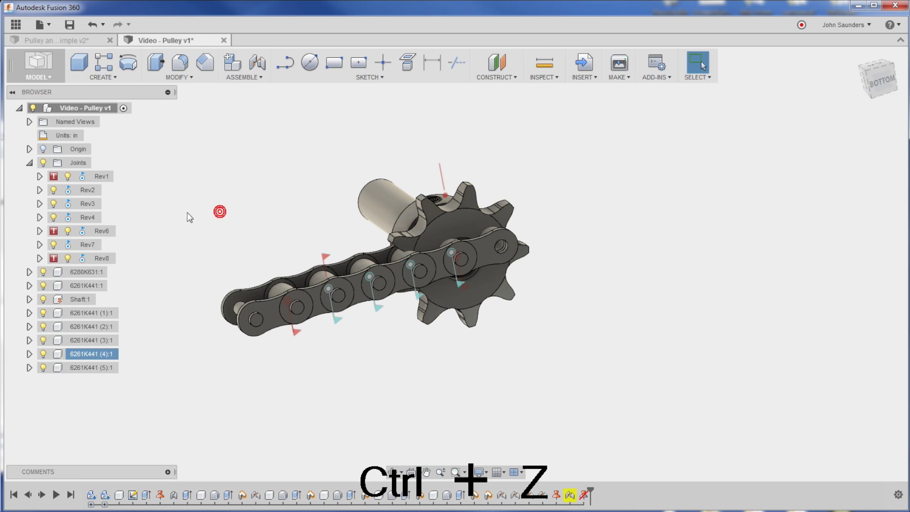
Swing the chain up over the sprocket and save version v2.
drag(349, 291, 190, 227)
key(ctrl+s)
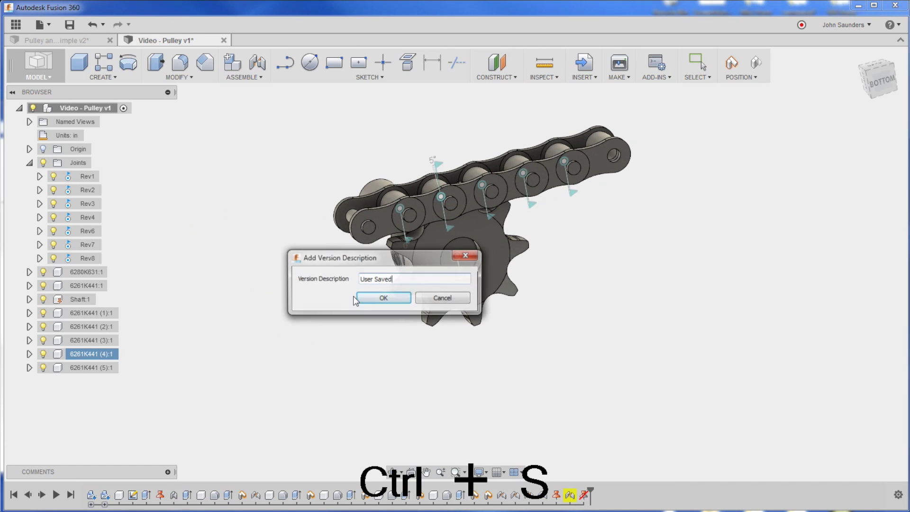
click(365, 296)
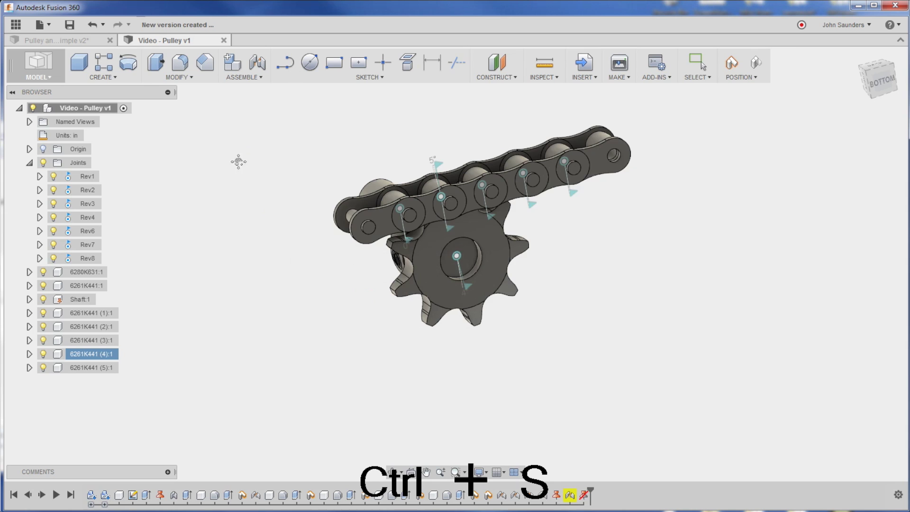
From the Bottom view, rotate the sprocket to watch the chain follow.
shift+middle_drag(240, 159, 260, 206)
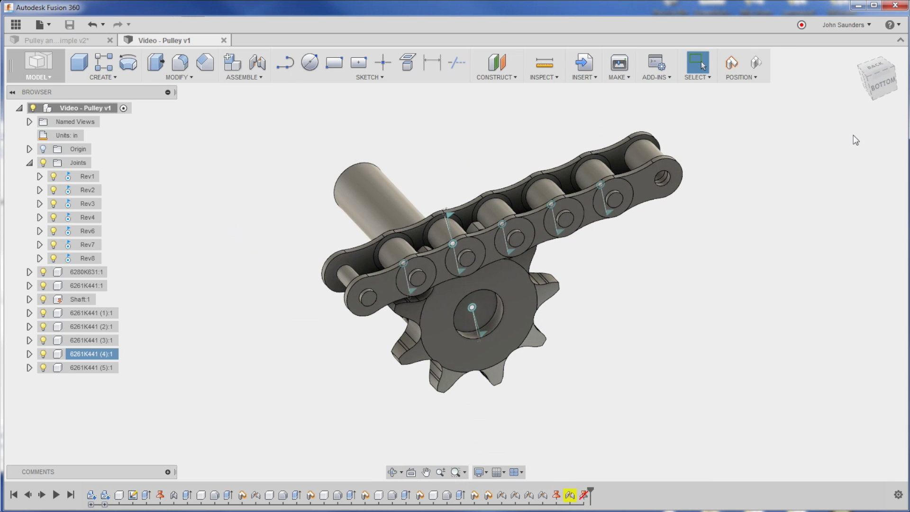
click(879, 87)
drag(471, 242, 689, 215)
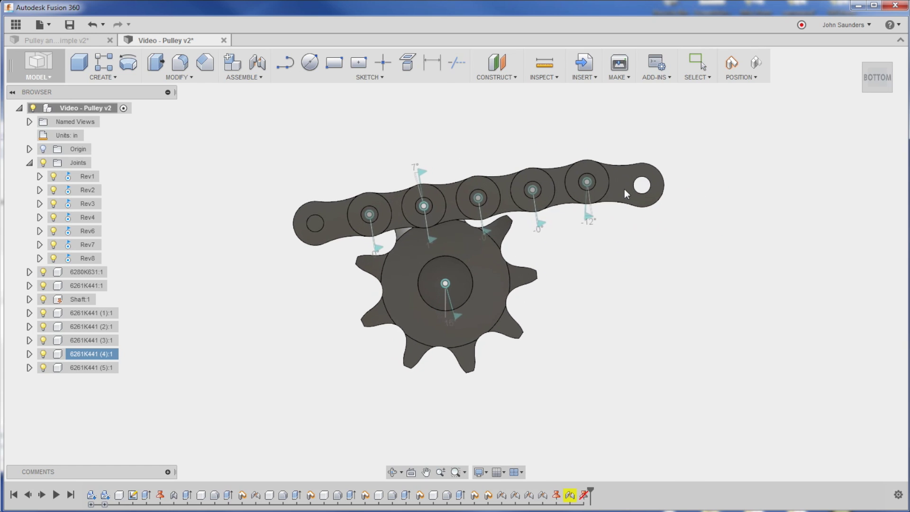
click(622, 191)
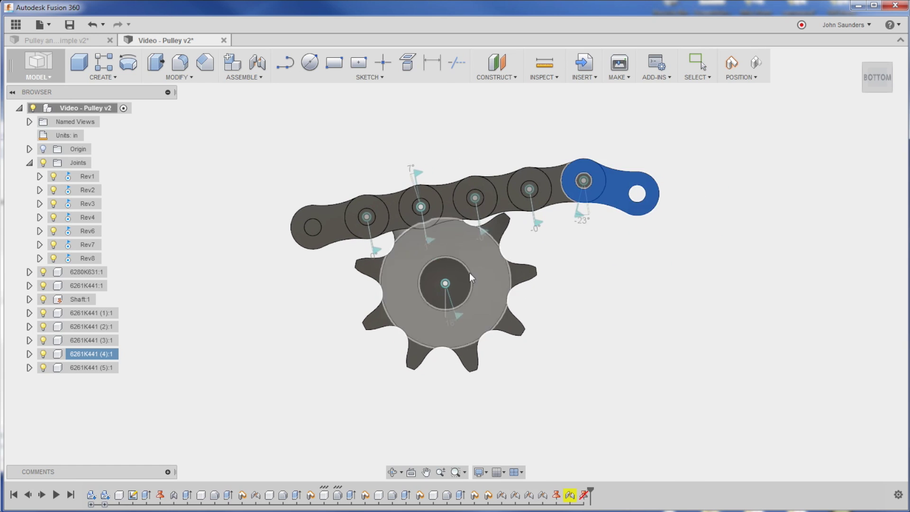
shift+middle_drag(469, 272, 414, 171)
Capture the chain's current moved position.
key(j)
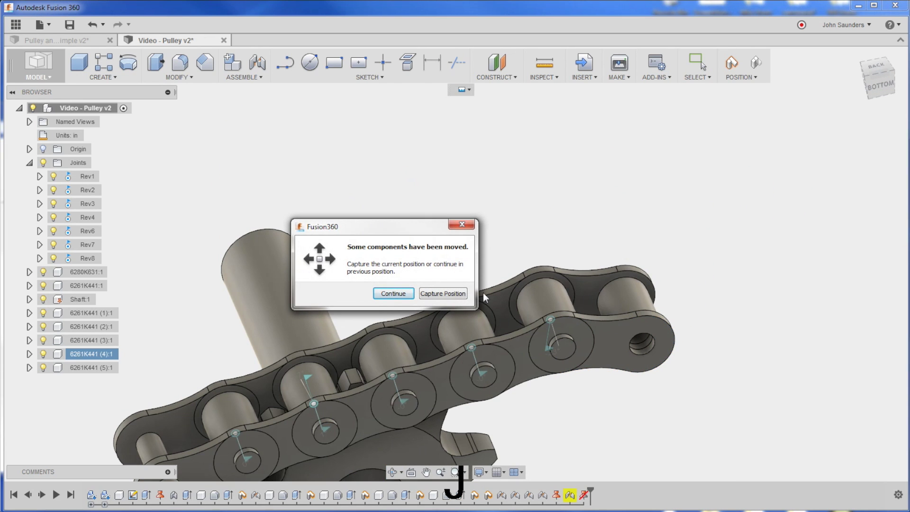
click(398, 294)
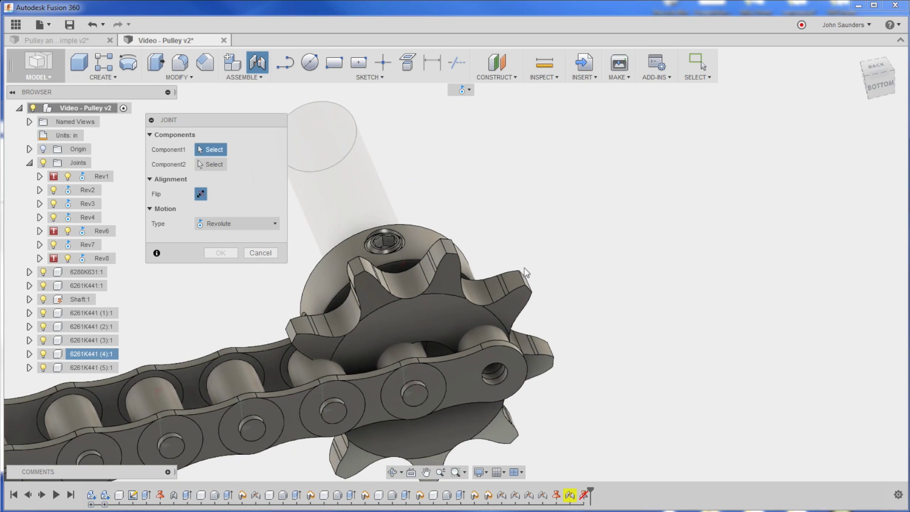
key(Escape)
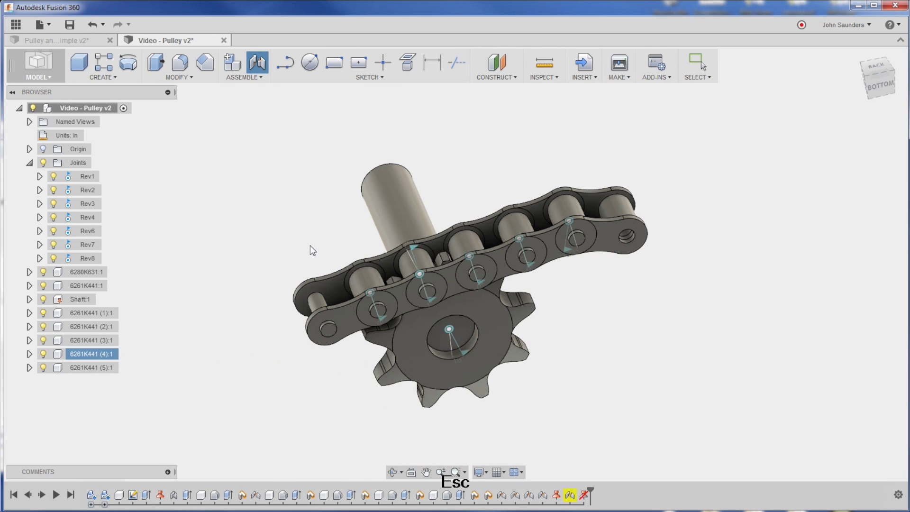
click(731, 63)
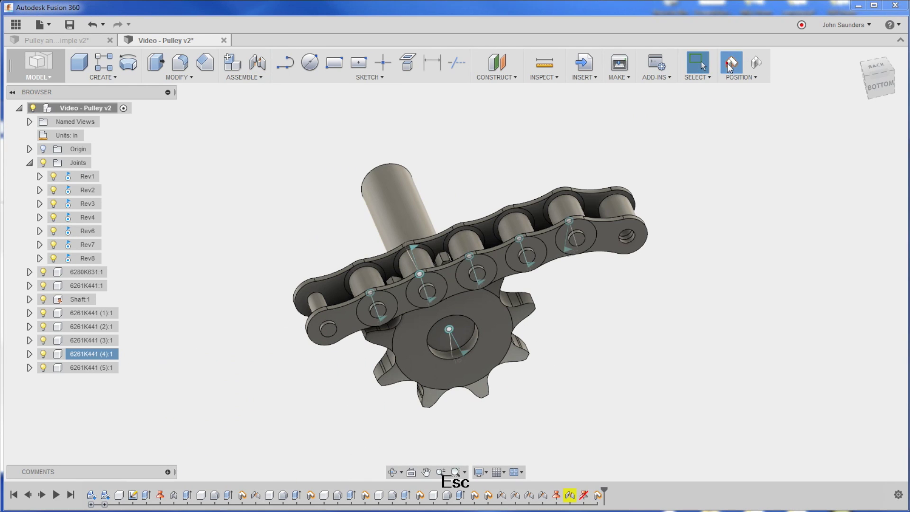
click(509, 141)
Create revolute joint Rev9 from a chain roller centre to a sprocket tooth point.
key(j)
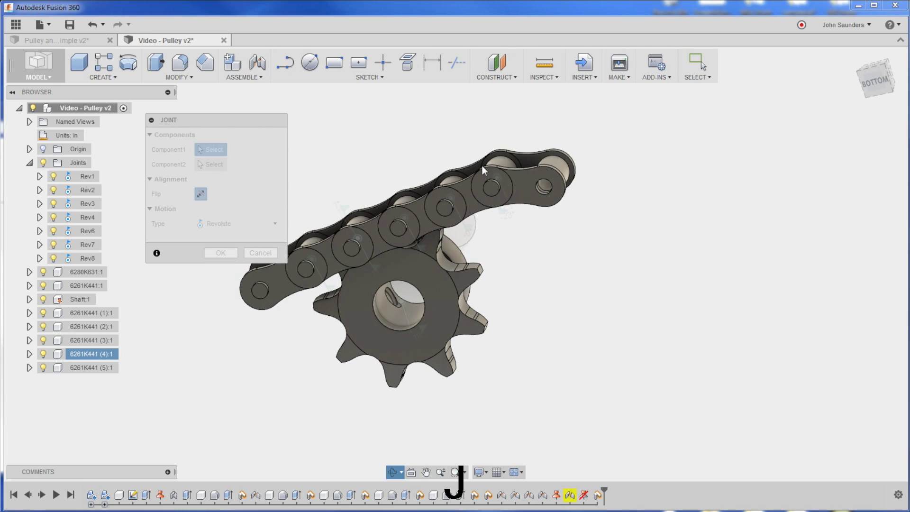
shift+middle_drag(509, 190, 463, 132)
scroll(441, 212, up, 3)
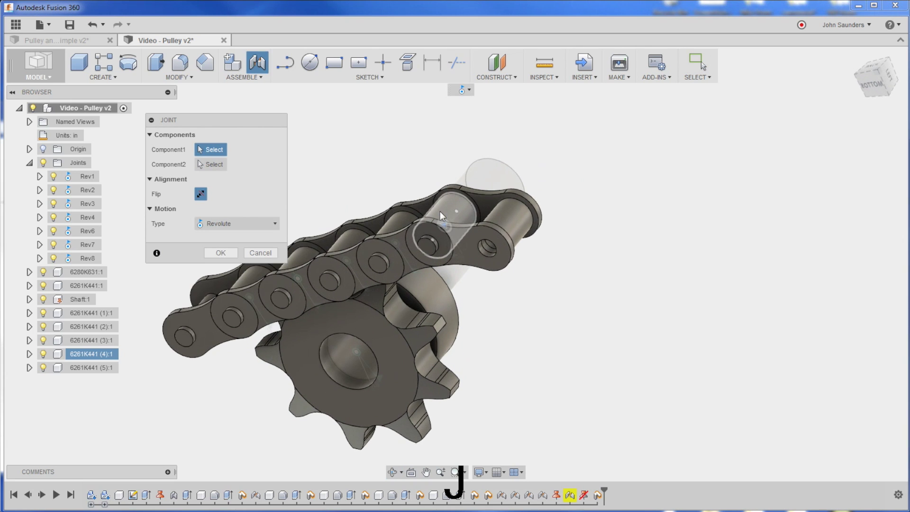
shift+middle_drag(440, 212, 415, 322)
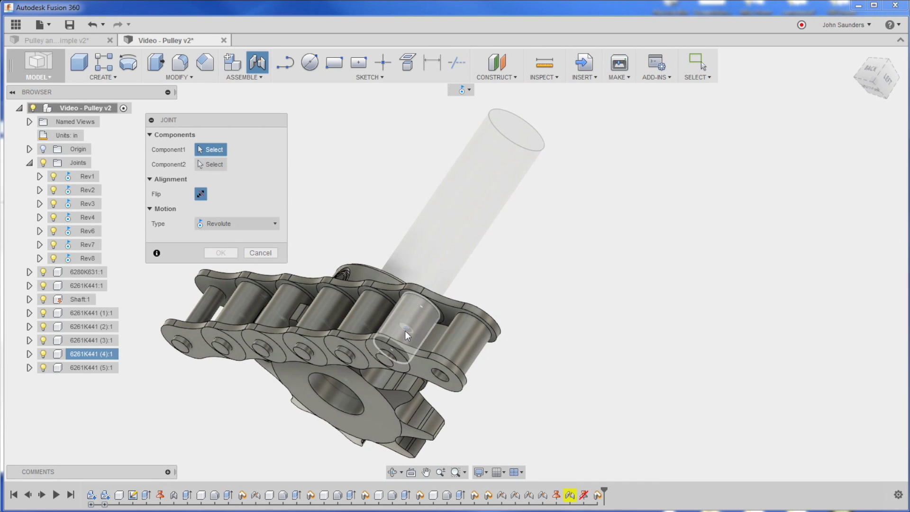
scroll(405, 331, up, 3)
click(408, 326)
scroll(534, 317, down, 3)
shift+middle_drag(697, 364, 589, 248)
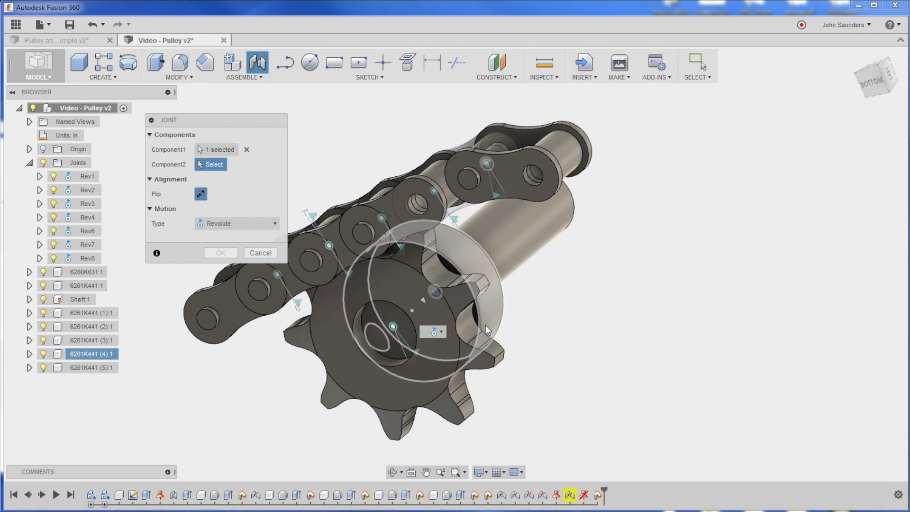
scroll(474, 330, up, 3)
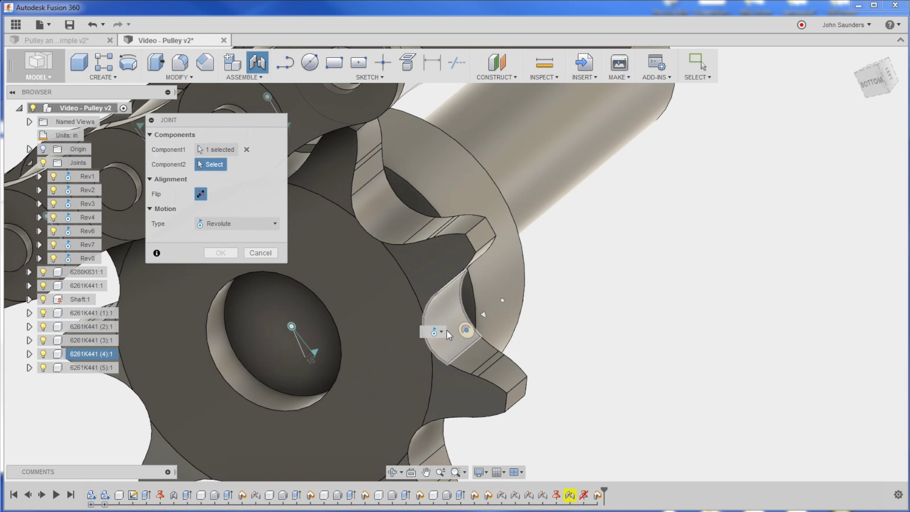
click(483, 315)
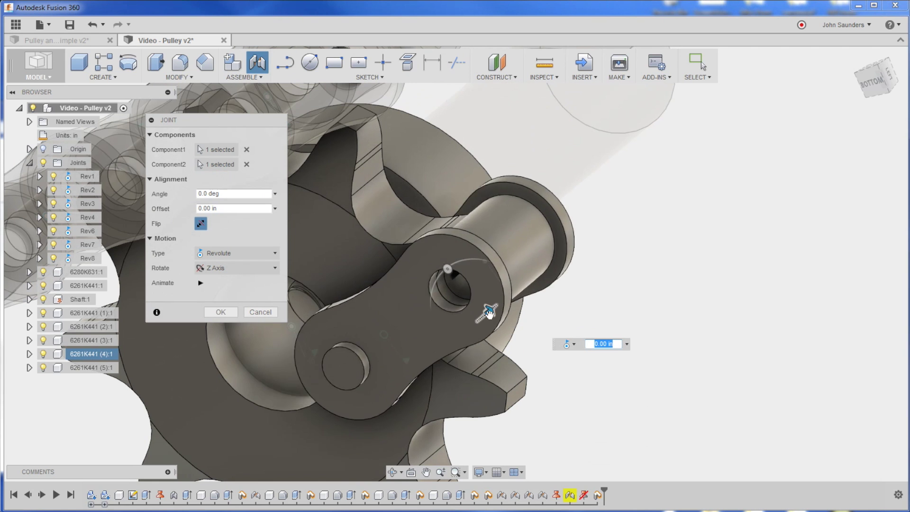
click(231, 309)
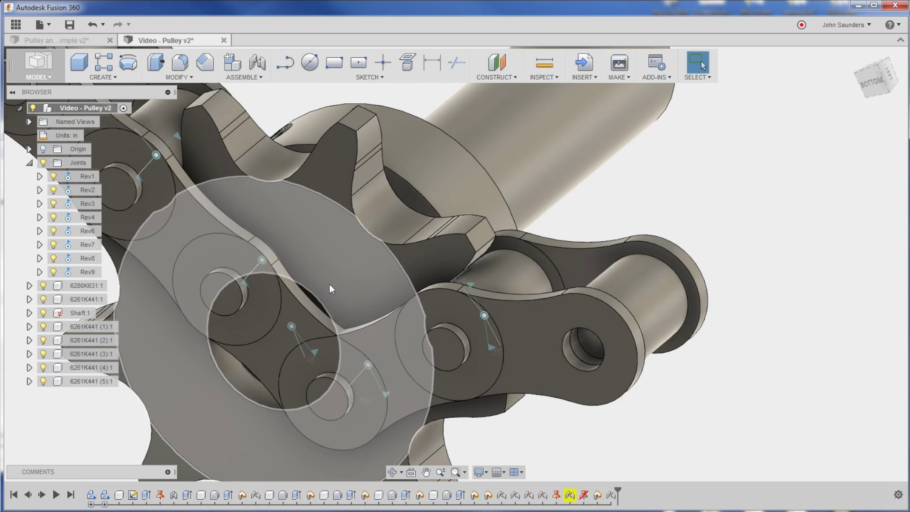
Drag the chain links to wrap them around the sprocket teeth.
drag(330, 307, 433, 195)
shift+middle_drag(433, 195, 320, 233)
drag(320, 232, 335, 228)
scroll(349, 264, down, 3)
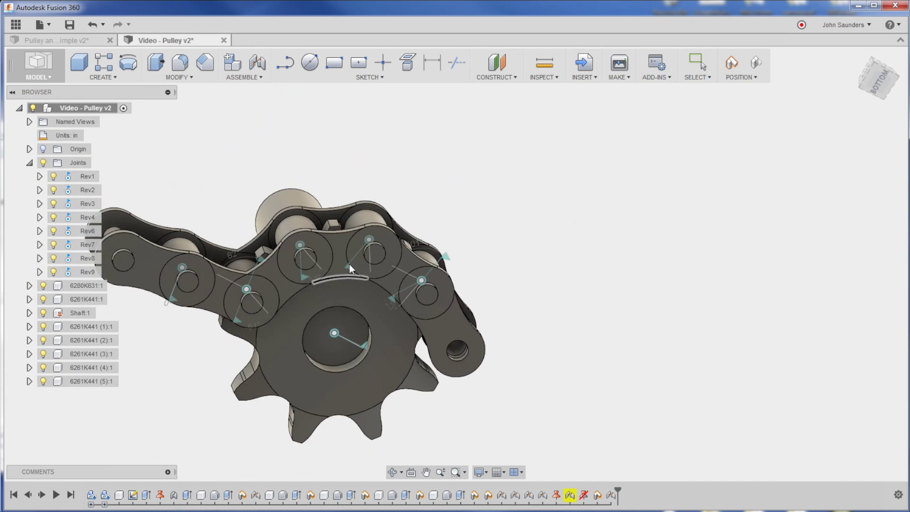
Swing the chain's free end link down toward the sprocket, with the shaft visible behind it.
middle_drag(474, 260, 587, 205)
shift+middle_drag(628, 238, 623, 221)
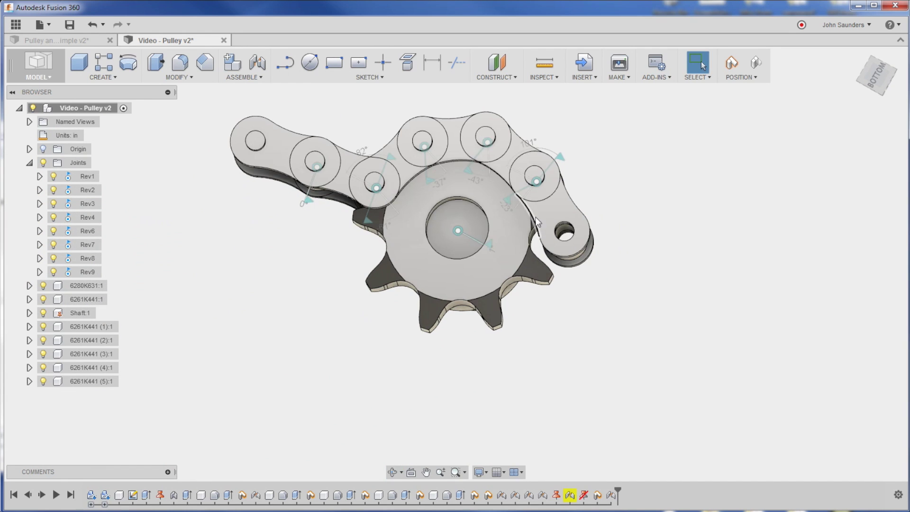
shift+middle_drag(547, 213, 339, 274)
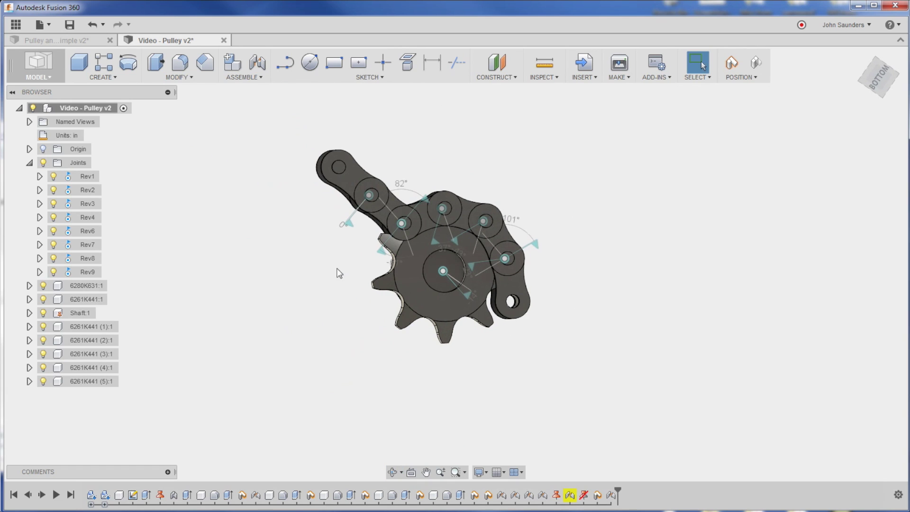
shift+middle_drag(279, 247, 285, 263)
drag(332, 190, 314, 281)
shift+middle_drag(492, 281, 385, 408)
shift+middle_drag(210, 423, 246, 379)
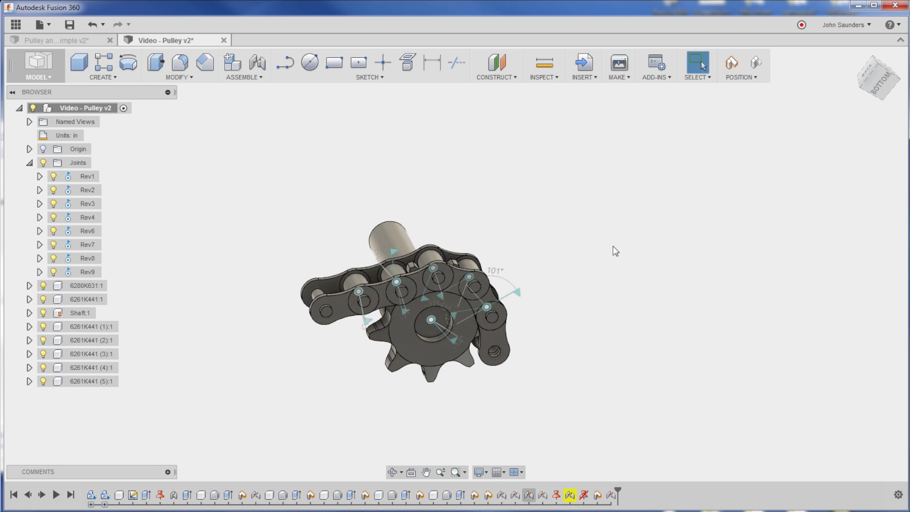
Inspect the chain on the sprocket from the ViewCube bottom view and tilted angles.
click(881, 84)
scroll(478, 315, up, 4)
middle_drag(446, 347, 480, 279)
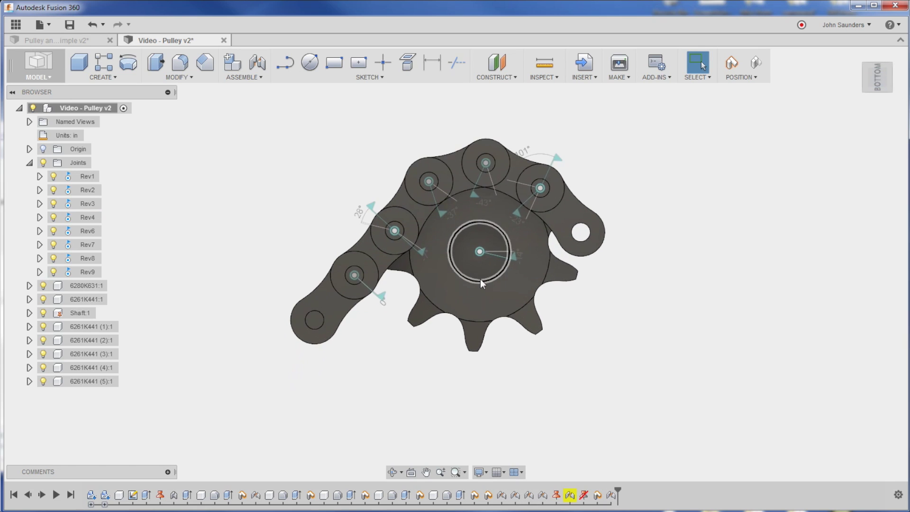
scroll(479, 281, up, 2)
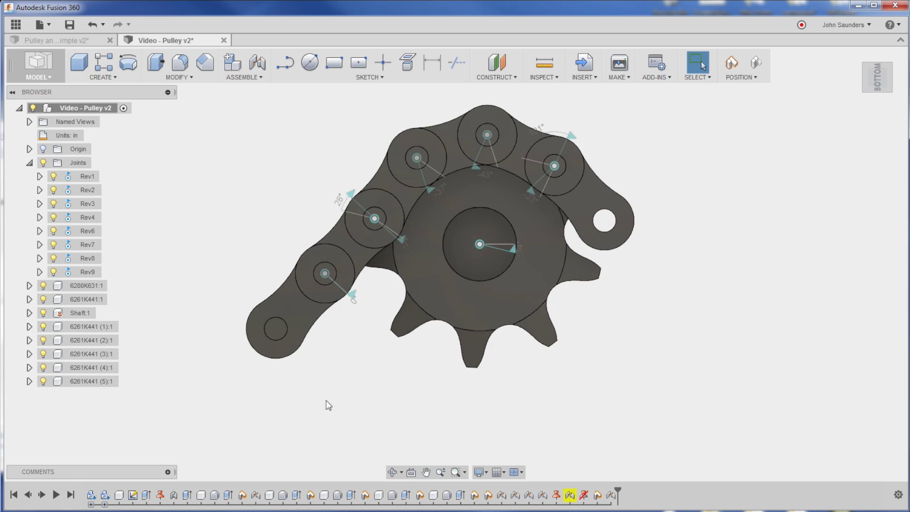
scroll(376, 377, down, 3)
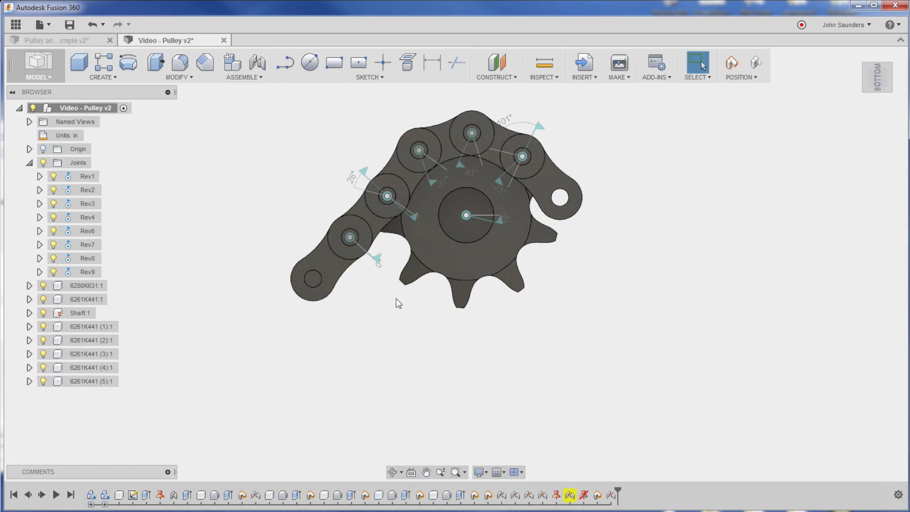
shift+middle_drag(286, 196, 275, 196)
shift+middle_drag(326, 228, 311, 186)
scroll(383, 179, up, 3)
middle_drag(383, 179, 413, 150)
shift+middle_drag(413, 150, 351, 154)
scroll(393, 151, up, 1)
scroll(351, 154, down, 2)
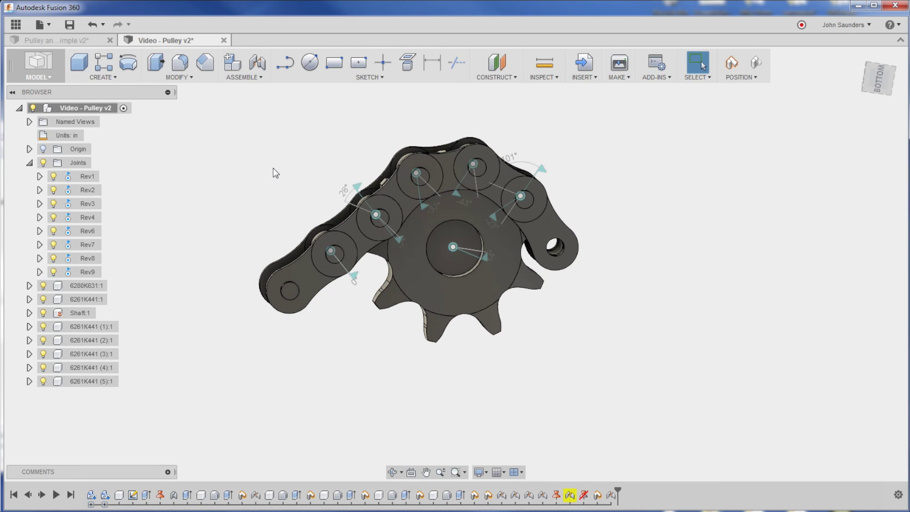
Delete joints Rev9 and Rev8, confirming past the warning.
click(90, 273)
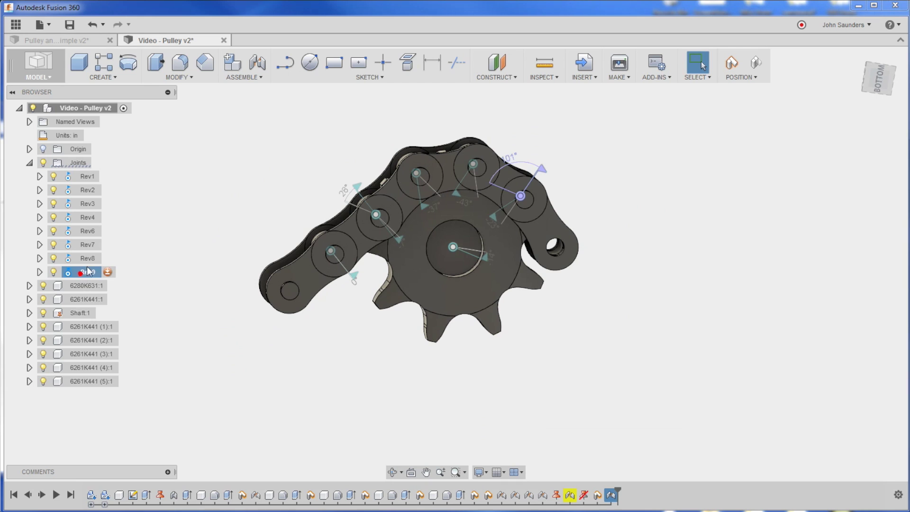
key(Delete)
click(97, 258)
key(Delete)
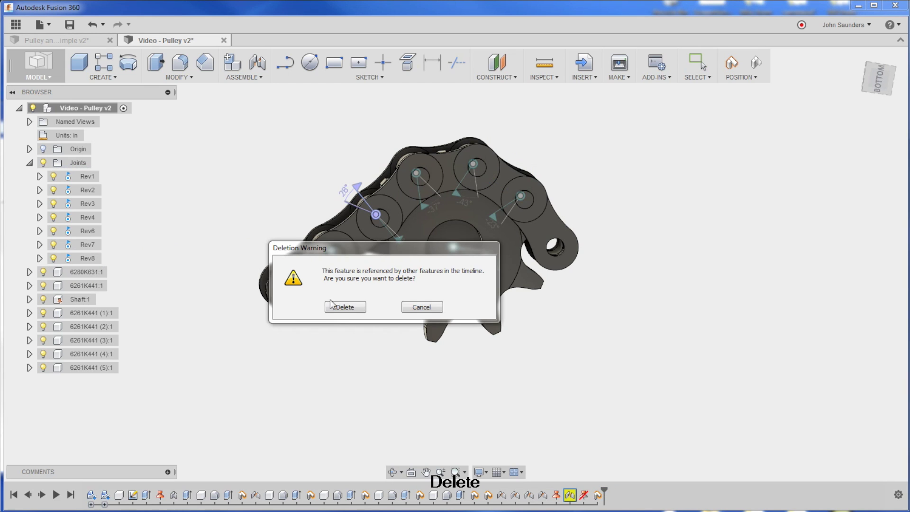
click(345, 306)
Swing the chain links away from the sprocket.
click(94, 244)
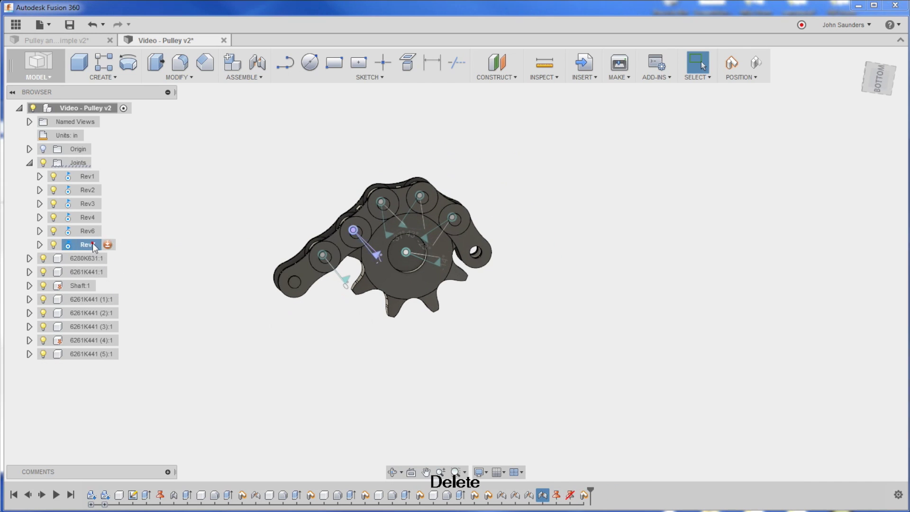
click(290, 239)
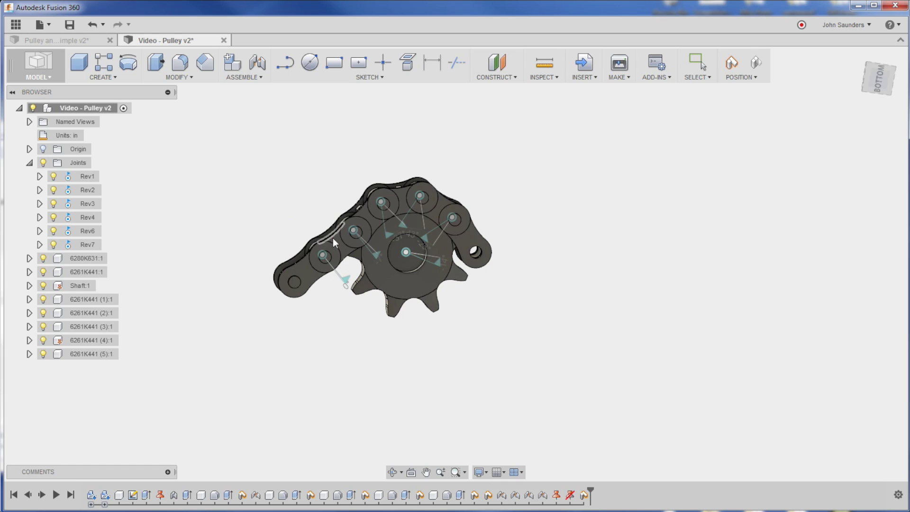
drag(333, 238, 303, 243)
click(217, 245)
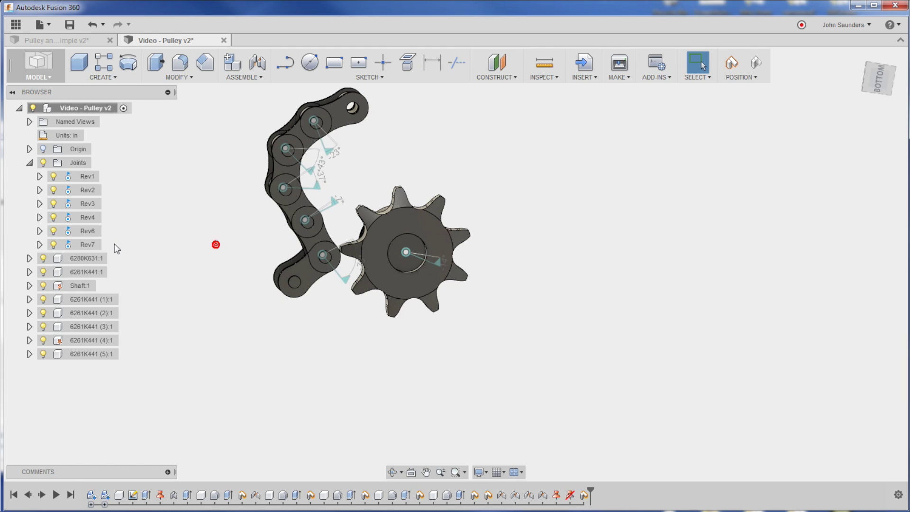
click(116, 241)
click(304, 274)
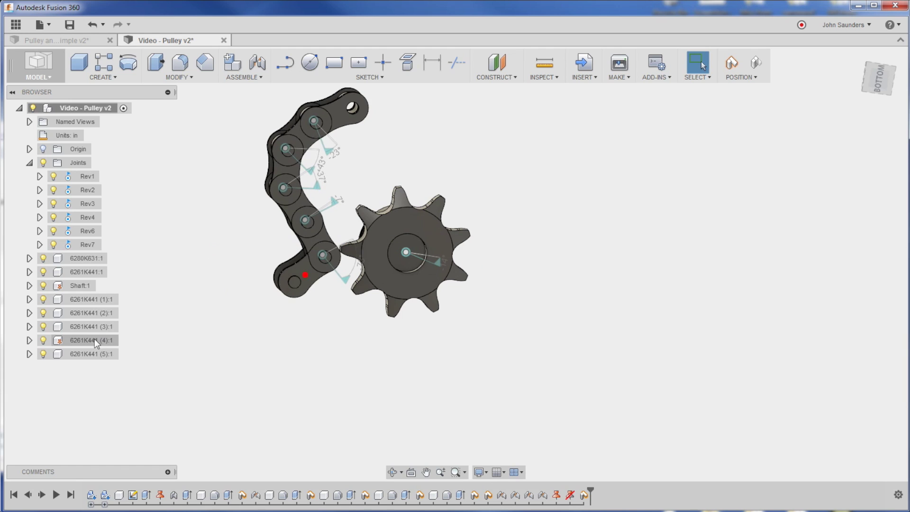
From the 6261K441 (4):1 link's menu, discard the move and restore previous positions.
right_click(67, 342)
click(106, 290)
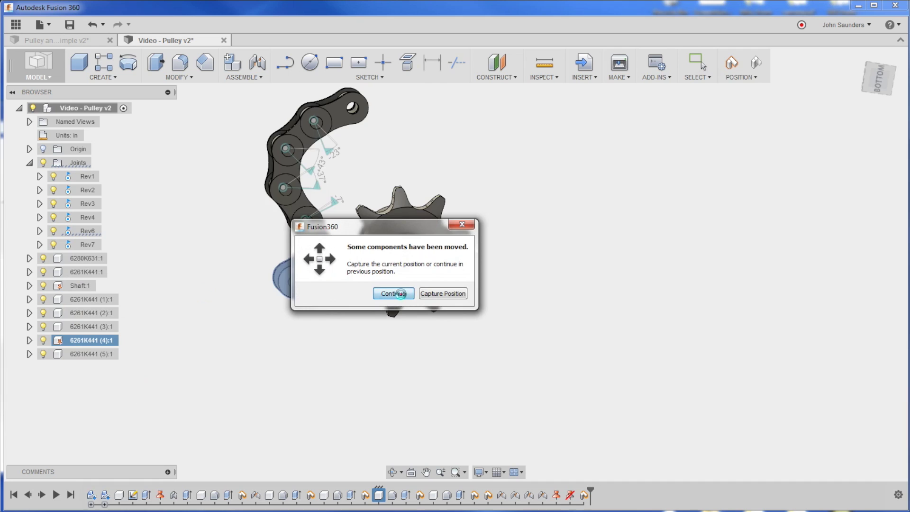
click(393, 293)
Start a joint, check the motion type list keeping Revolute, then cancel it.
scroll(300, 314, down, 2)
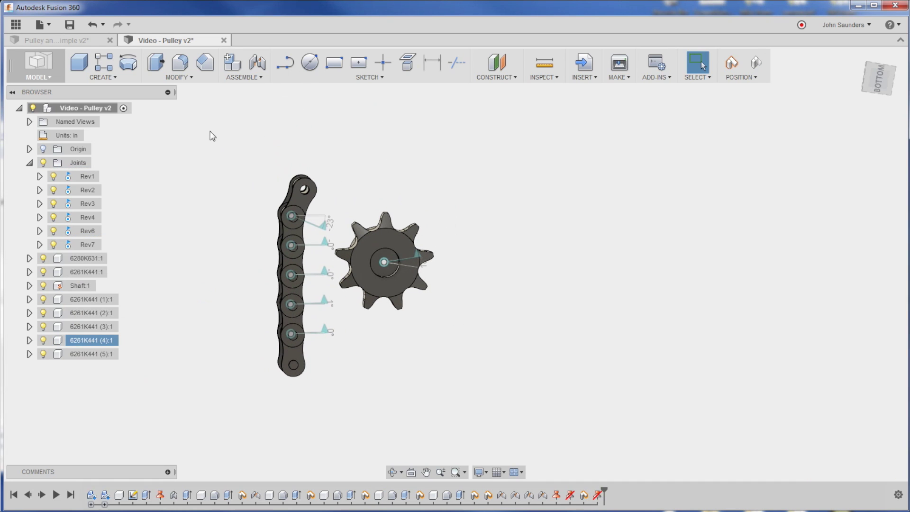
key(j)
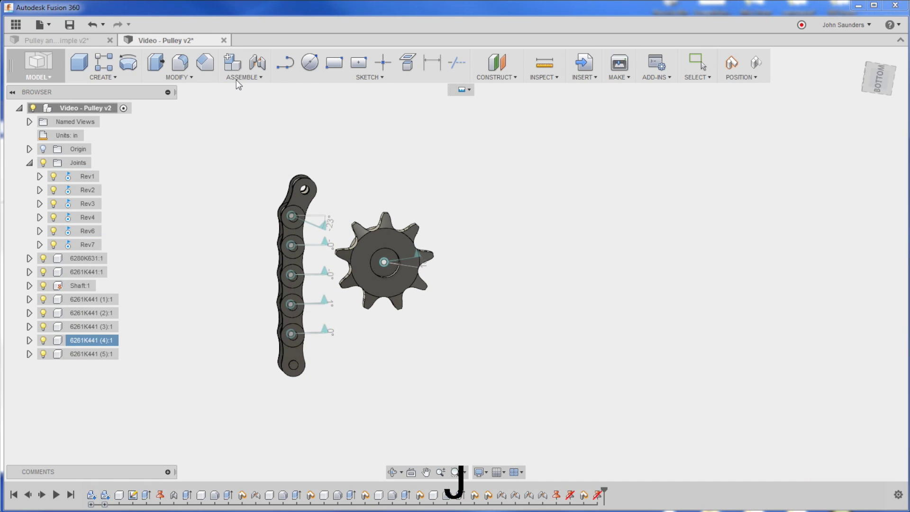
click(391, 293)
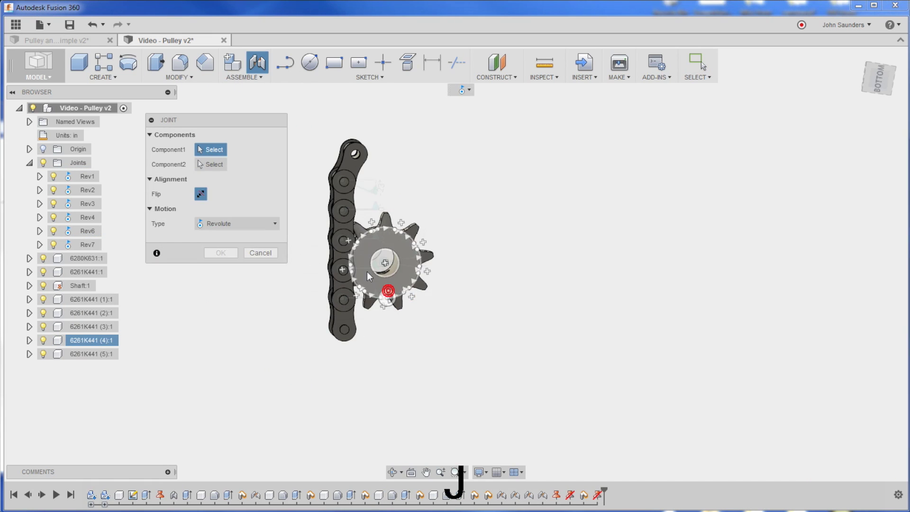
click(214, 223)
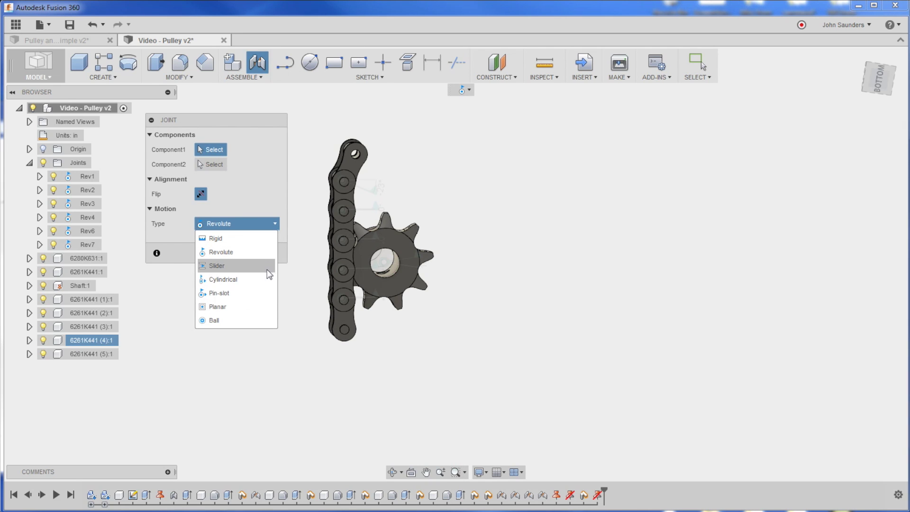
click(258, 183)
click(260, 238)
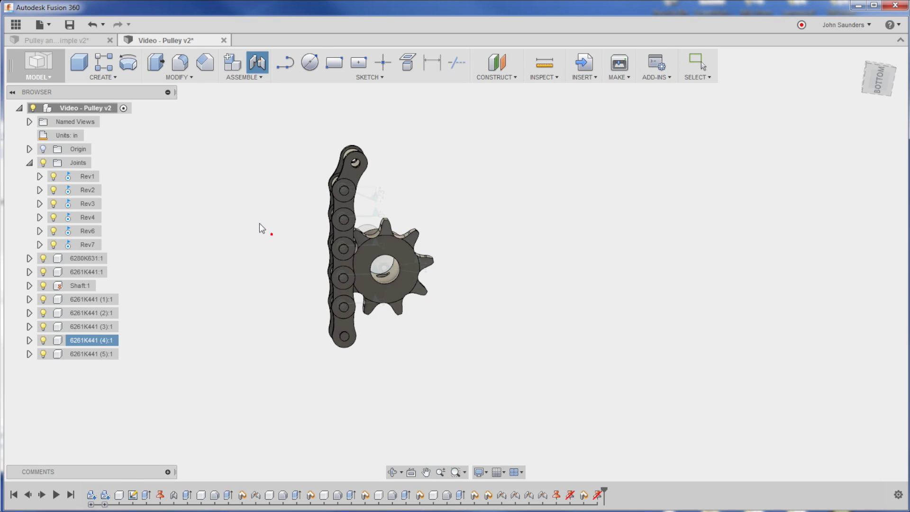
Swing the reference chain around its sprocket, then return to Video - Pulley.
click(87, 40)
drag(317, 231, 414, 216)
click(411, 188)
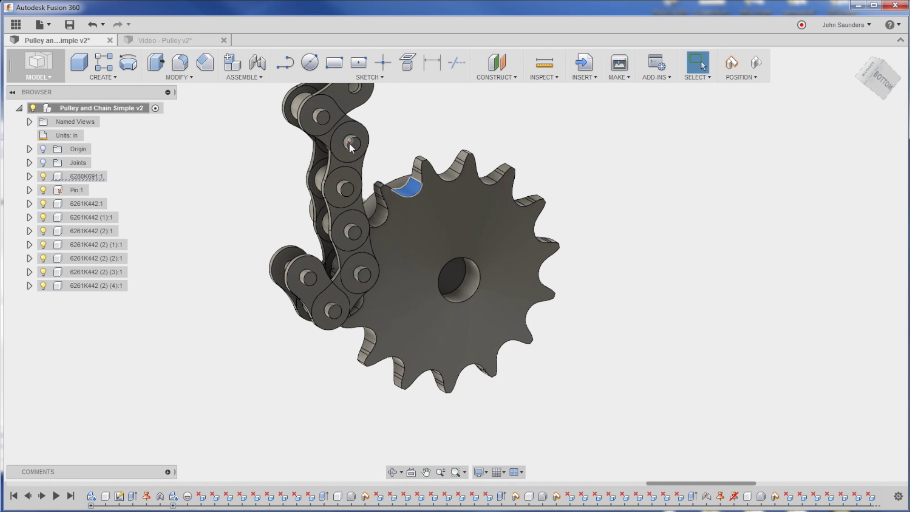
click(295, 131)
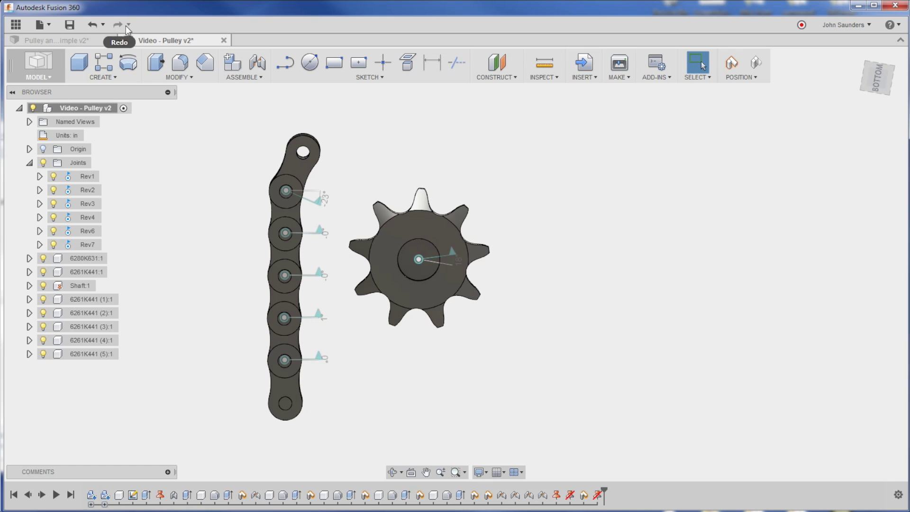
shift+middle_drag(258, 238, 248, 228)
Create revolute joint Rev10 from a chain roller to the sprocket hub, keeping previous positions.
key(j)
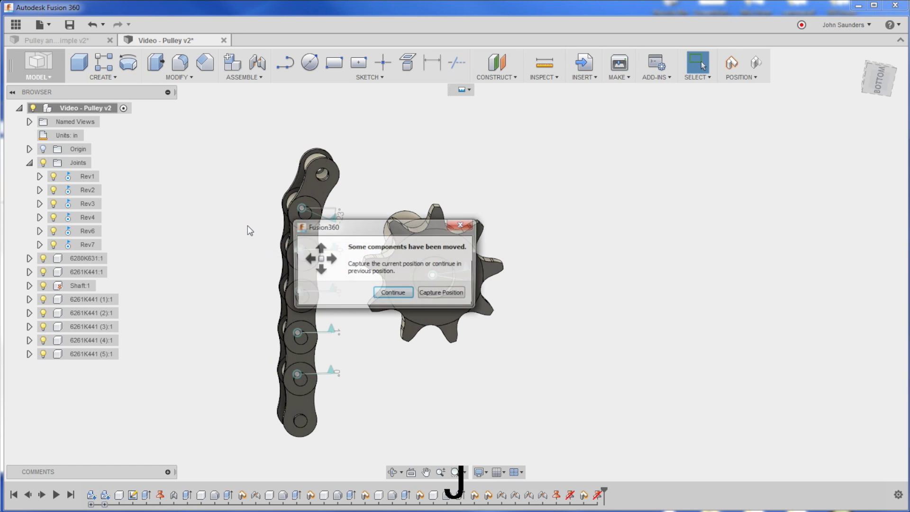
click(393, 293)
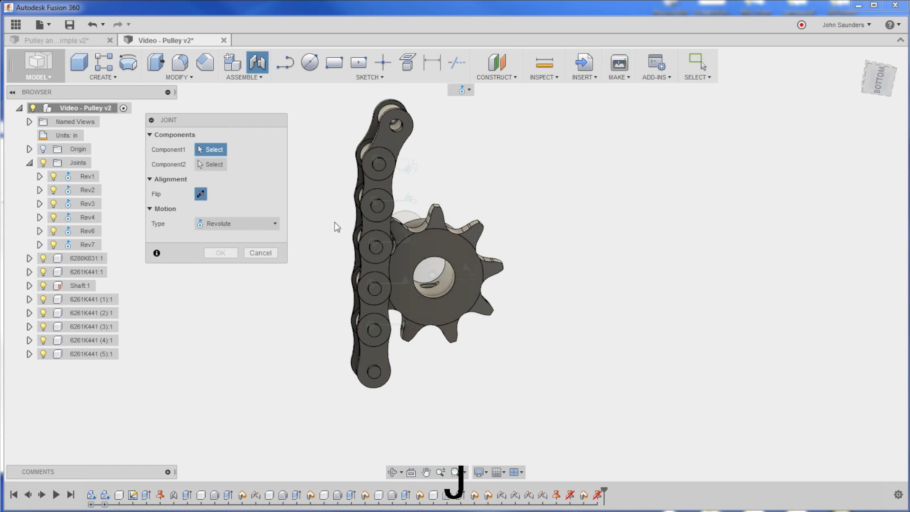
scroll(359, 232, up, 4)
shift+middle_drag(376, 240, 481, 227)
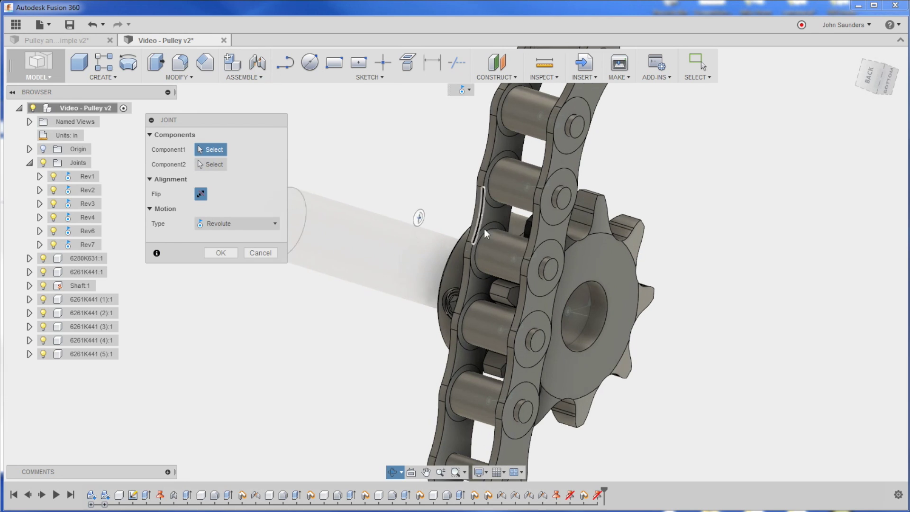
click(523, 191)
scroll(569, 235, up, 3)
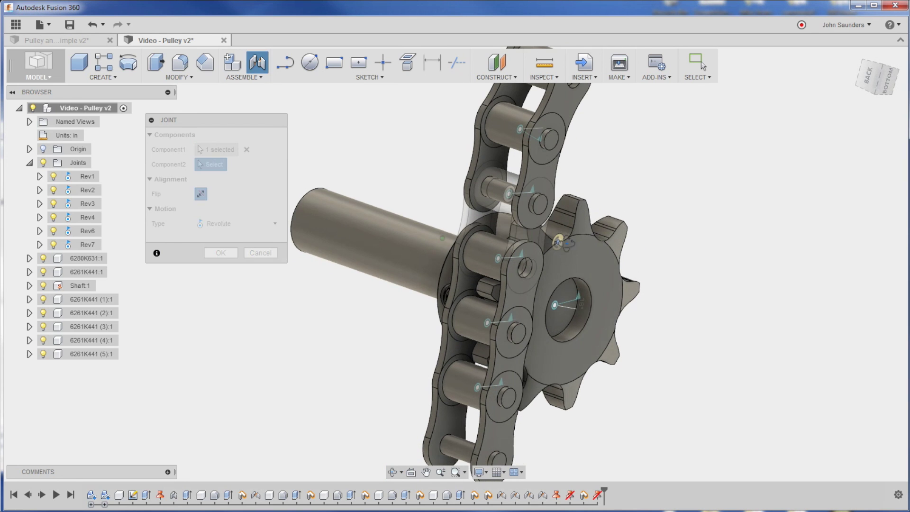
shift+middle_drag(578, 236, 551, 252)
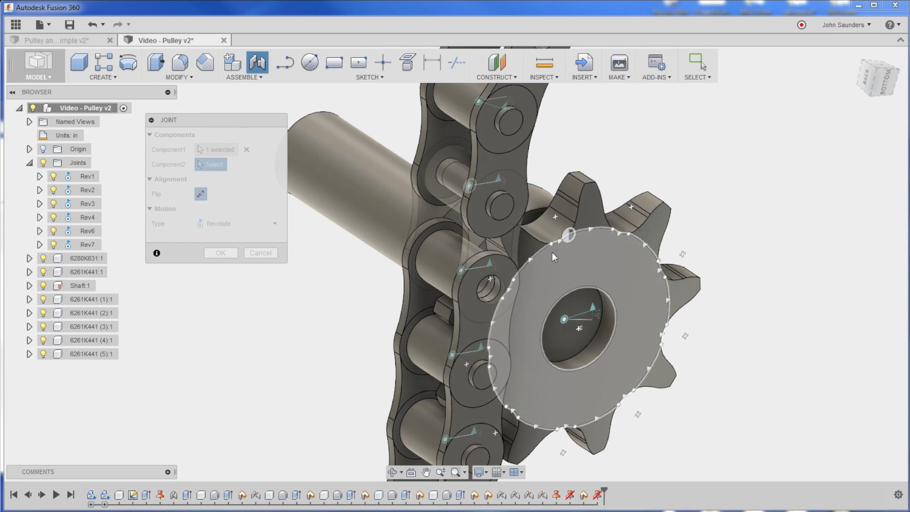
click(538, 208)
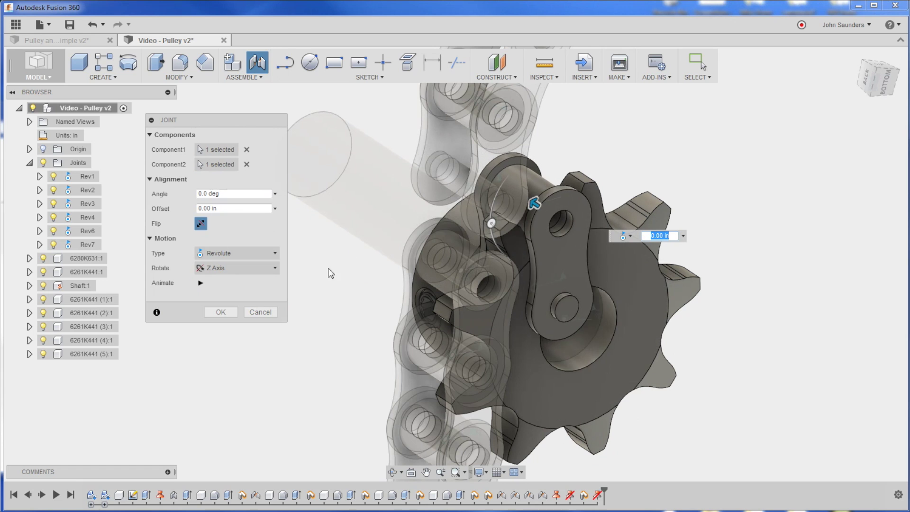
click(220, 312)
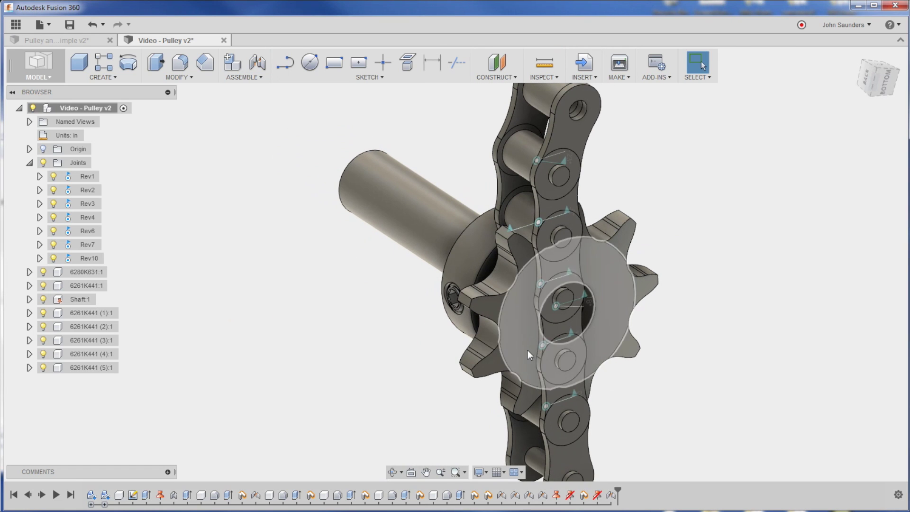
Swing the sprocket so the chain lies beneath it and select a roller there.
drag(555, 443, 403, 464)
middle_drag(571, 446, 548, 422)
scroll(550, 426, up, 3)
click(513, 306)
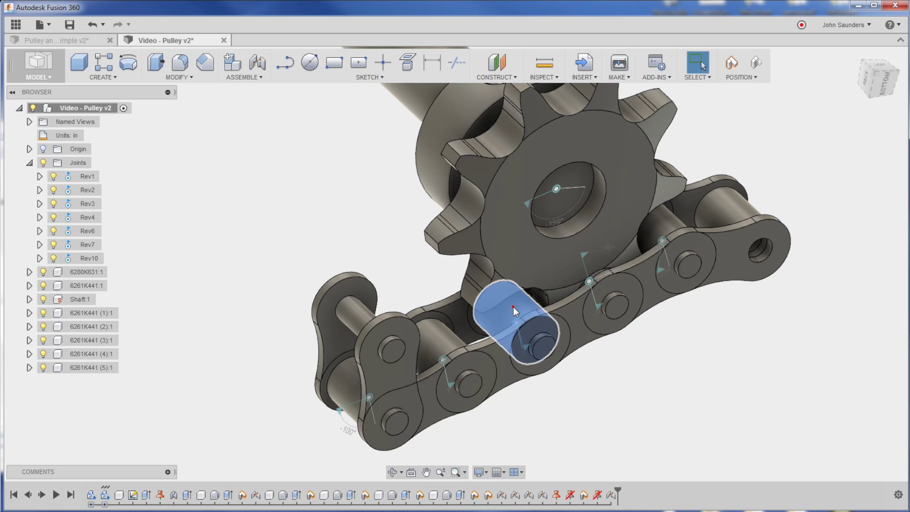
key(Delete)
Capture the swung position and join a second chain roller to the sprocket as Rev11.
key(j)
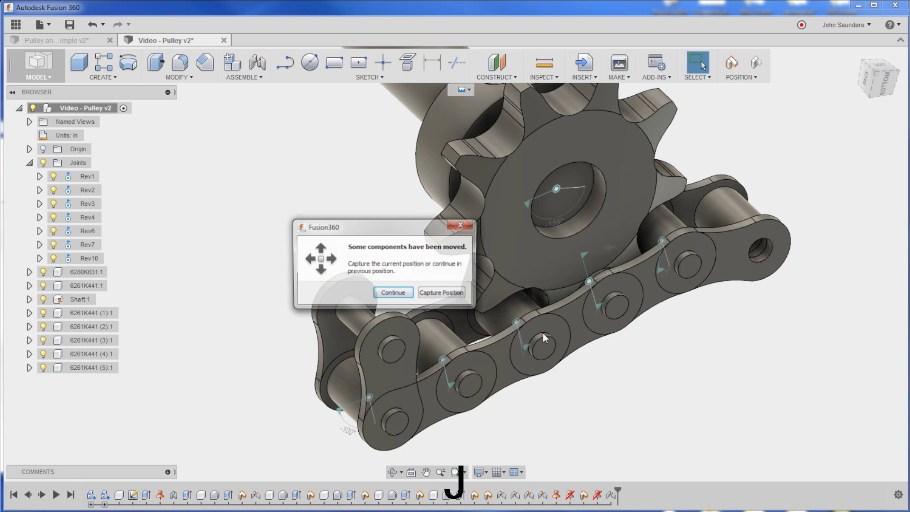
click(444, 293)
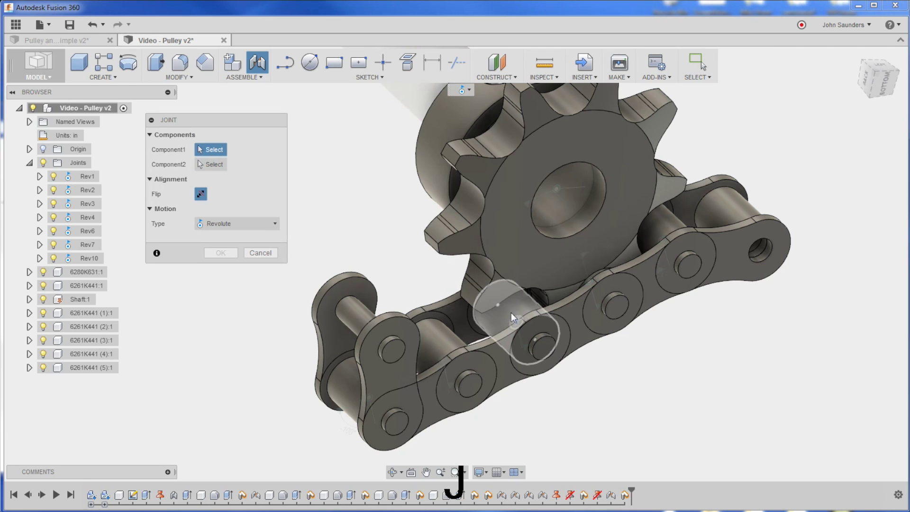
click(514, 318)
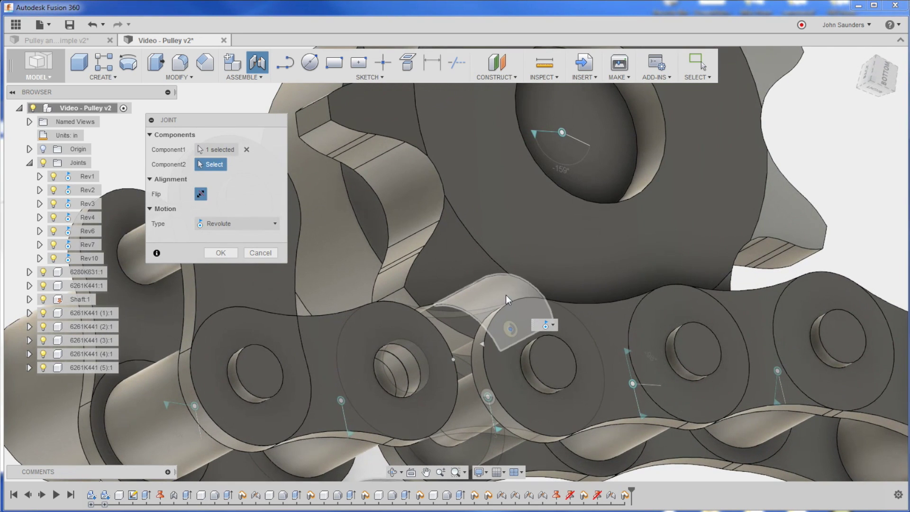
click(511, 328)
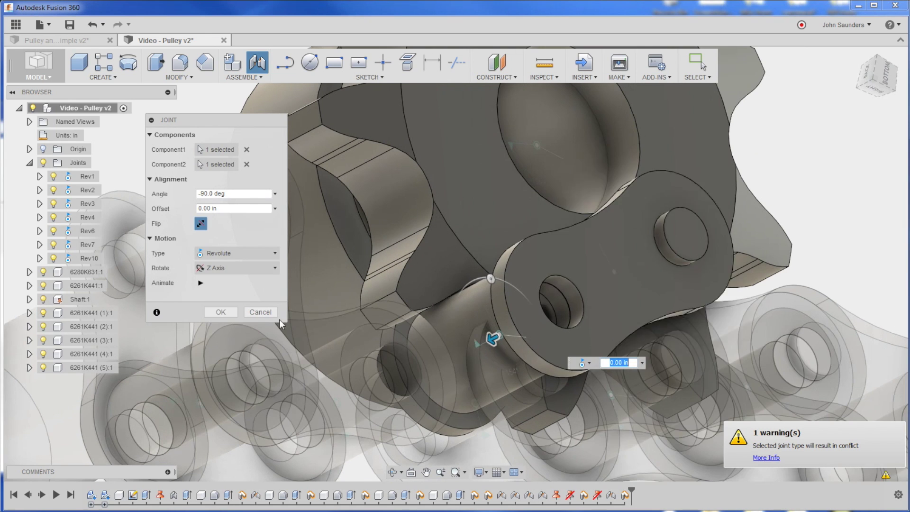
click(210, 311)
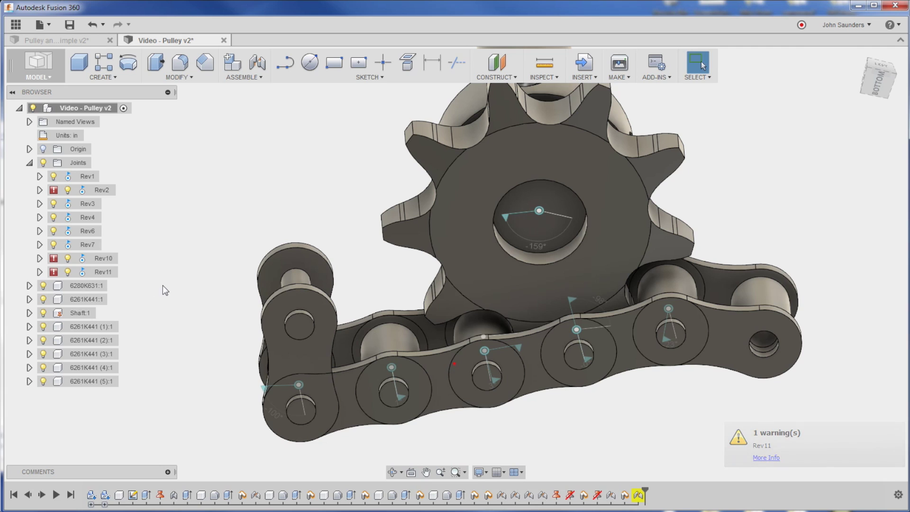
Delete Rev11, flex the chain's end and middle links around the sprocket, and open ASSEMBLE.
key(Delete)
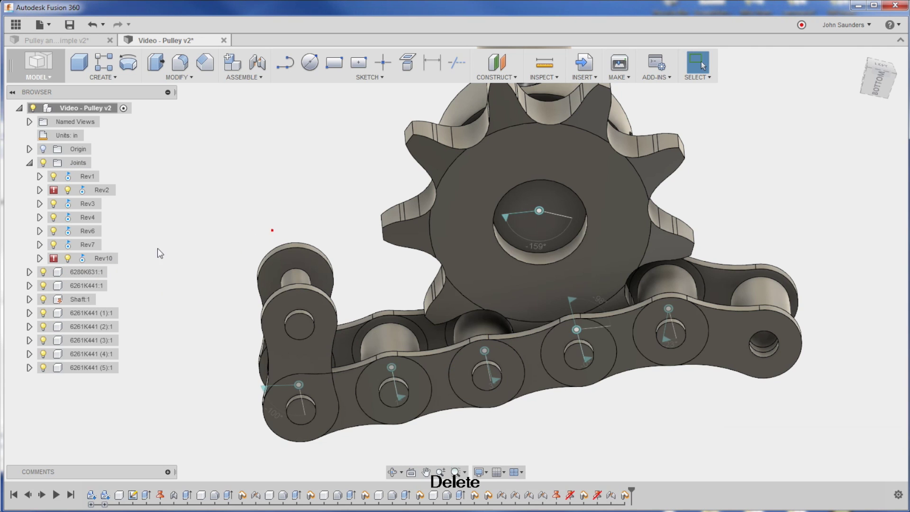
drag(379, 374, 285, 353)
drag(276, 316, 251, 314)
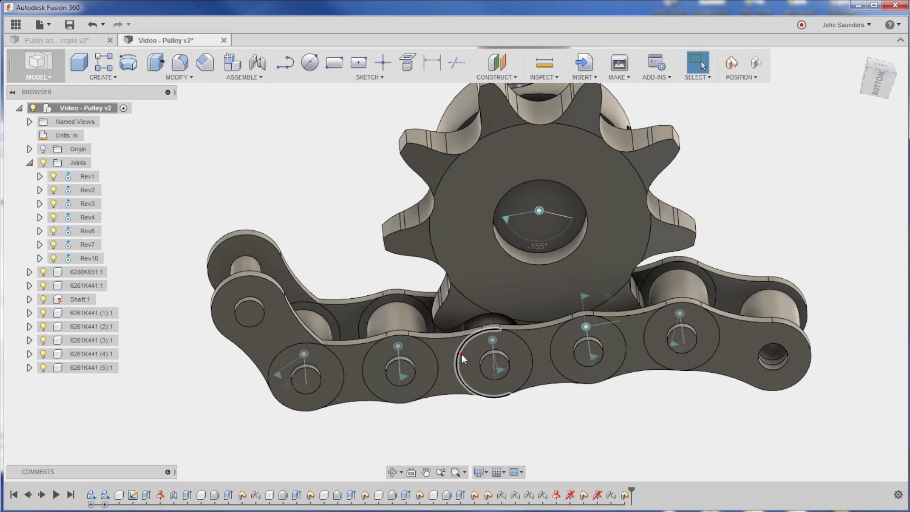
drag(461, 353, 256, 406)
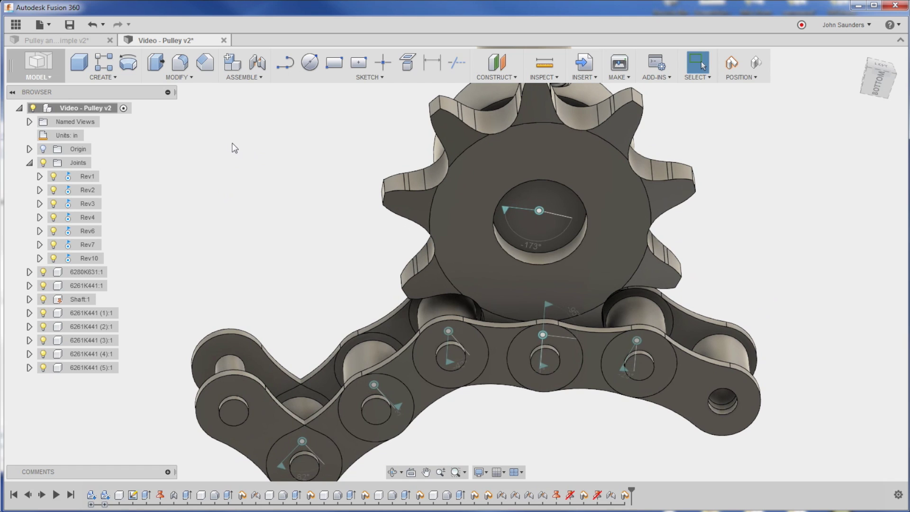
click(258, 77)
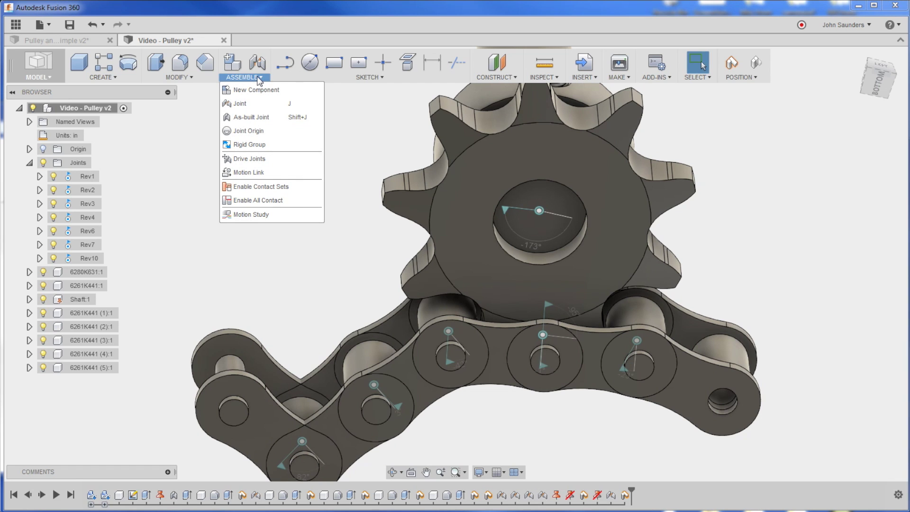
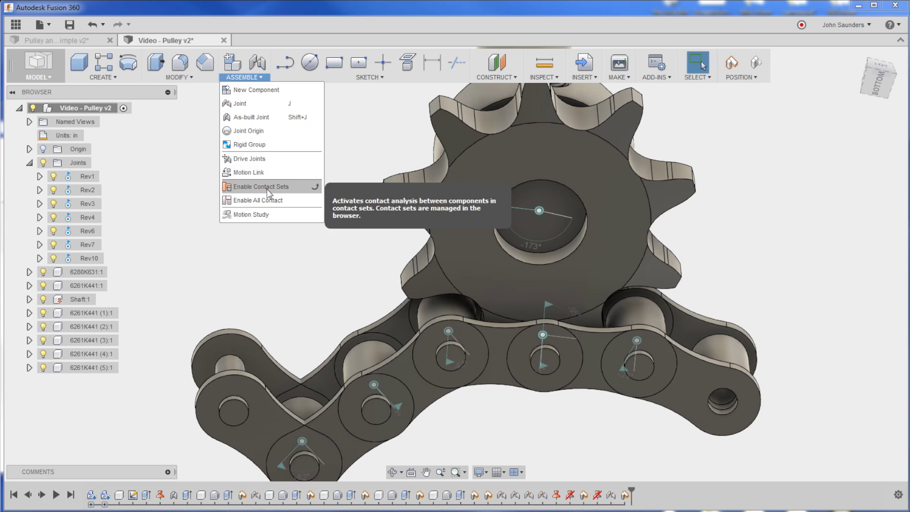
Enable contact sets for the assembly and hide the Joints folder.
click(268, 189)
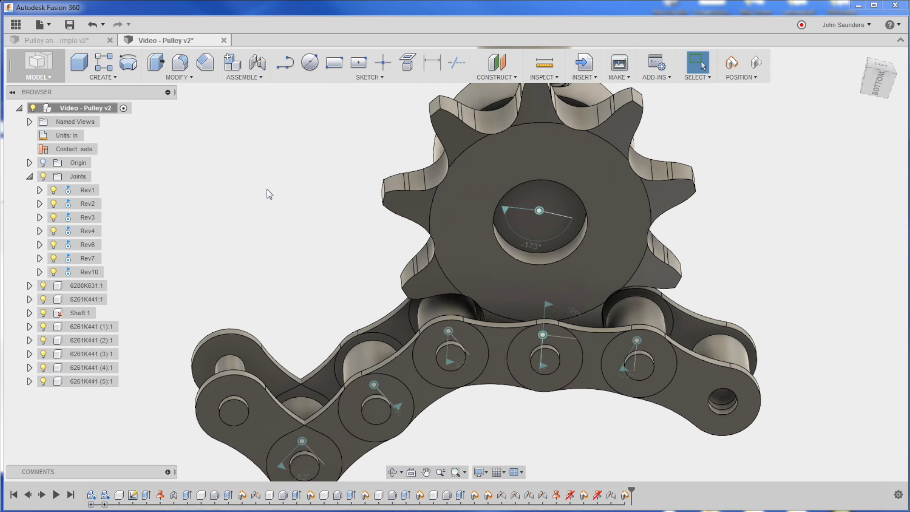
click(29, 175)
click(43, 176)
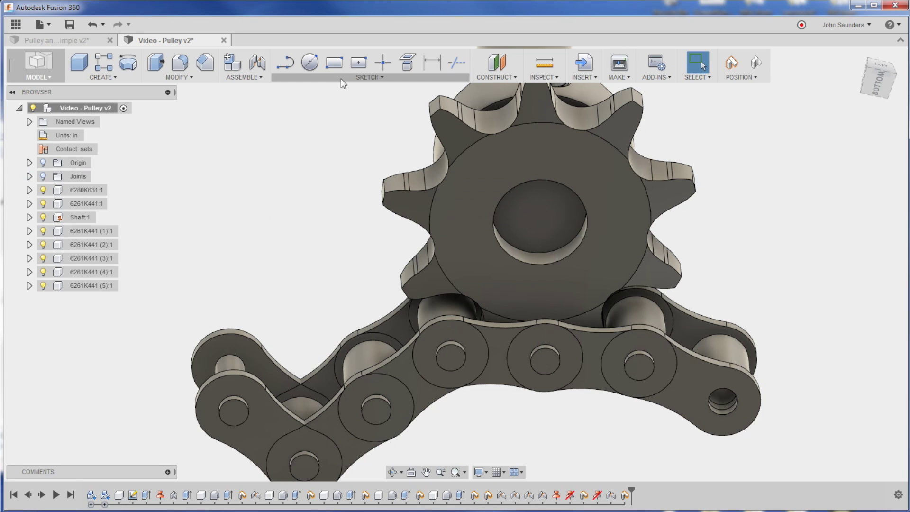
Create a new contact set pairing one chain link with the sprocket.
click(245, 78)
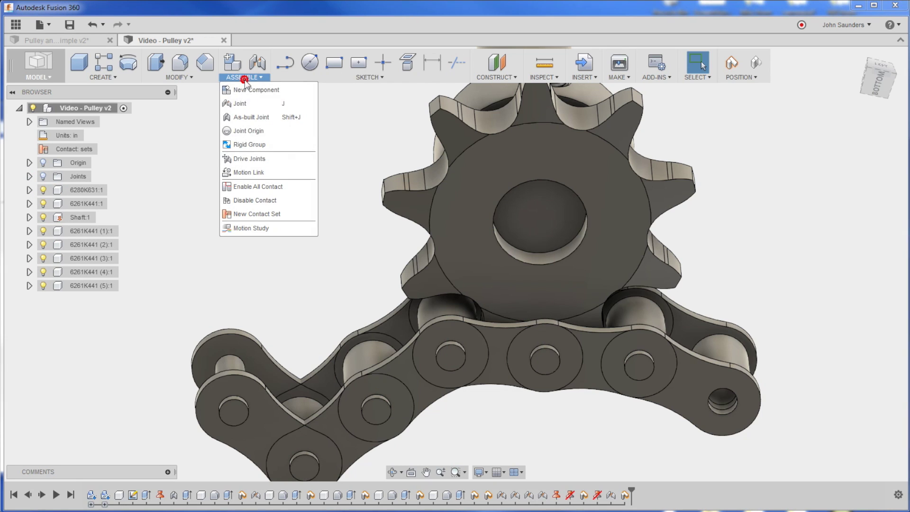
click(258, 214)
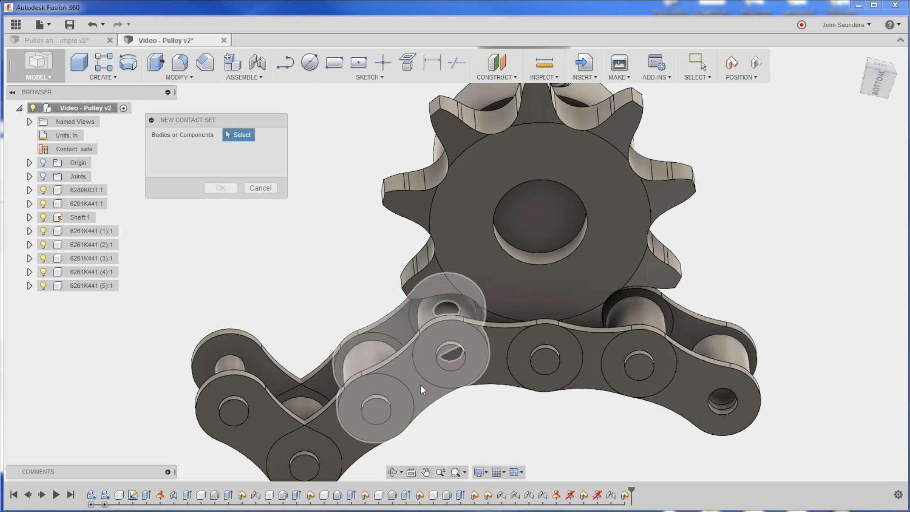
click(403, 361)
click(481, 261)
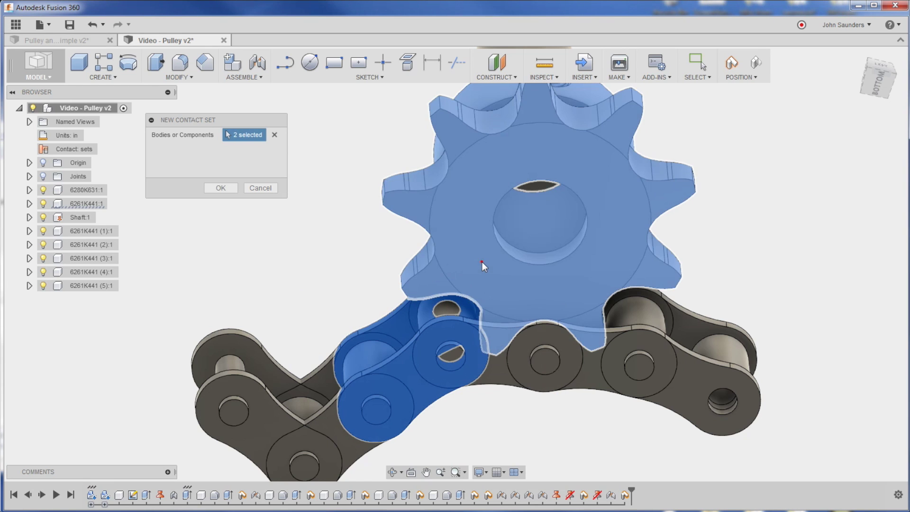
click(221, 188)
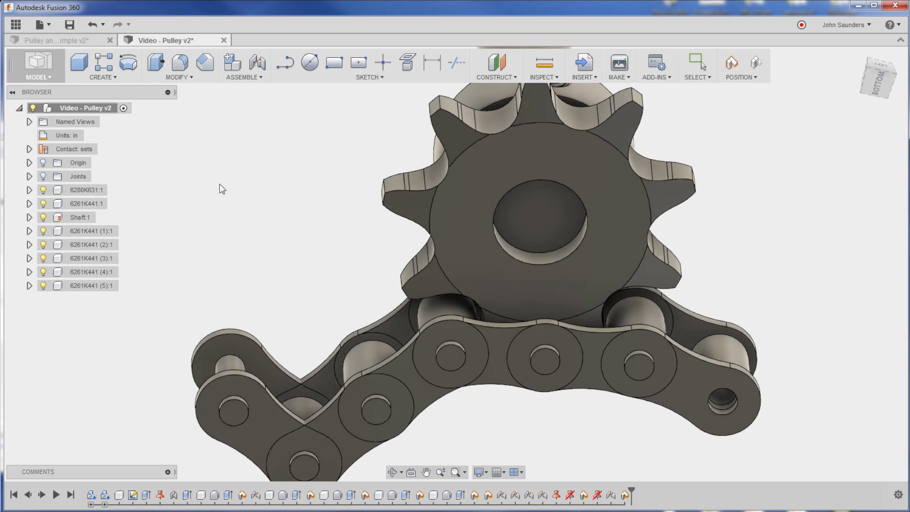
Turn the sprocket and swing a chain link up and down, checking from angled and side views.
drag(450, 229, 468, 347)
shift+middle_drag(445, 365, 474, 349)
scroll(594, 328, up, 5)
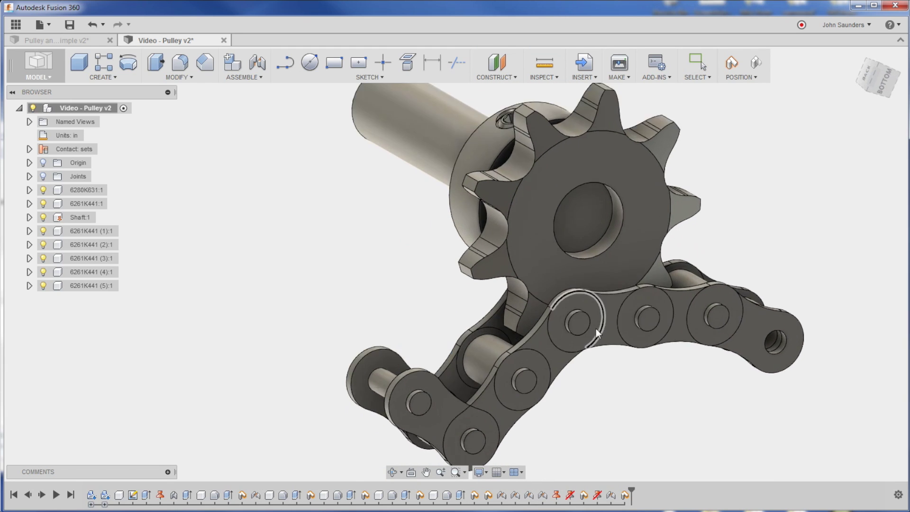
drag(529, 358, 566, 389)
shift+middle_drag(567, 388, 575, 366)
drag(575, 367, 579, 342)
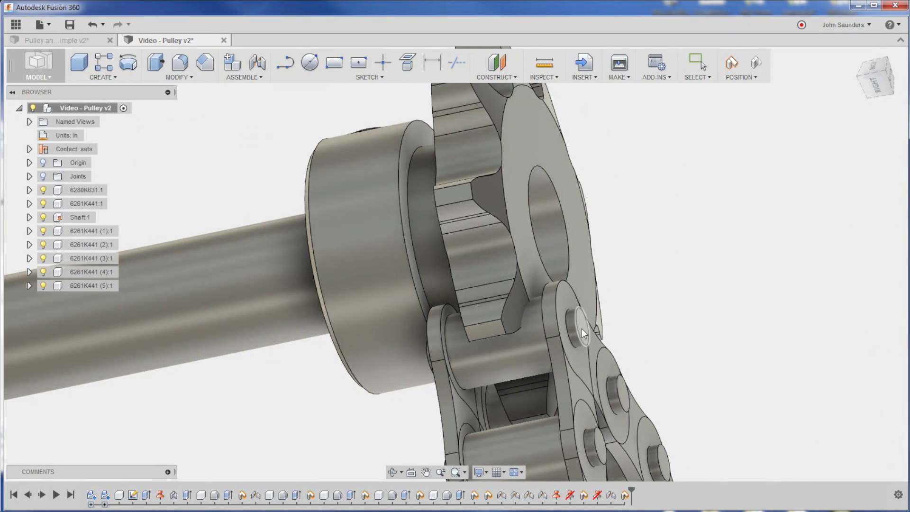
drag(562, 303, 559, 332)
drag(542, 274, 542, 342)
scroll(556, 324, down, 4)
Face the sprocket head-on and swing the chain over it, inspecting the shaft and chain pins.
shift+middle_drag(573, 311, 420, 211)
click(459, 128)
scroll(311, 140, up, 5)
scroll(447, 241, down, 1)
drag(519, 274, 570, 288)
shift+middle_drag(572, 293, 562, 319)
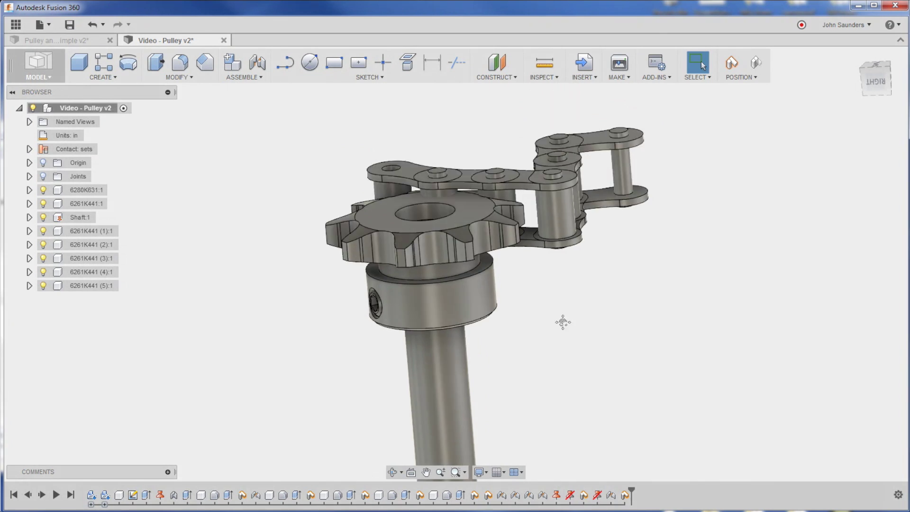
scroll(560, 324, up, 6)
shift+middle_drag(542, 351, 573, 178)
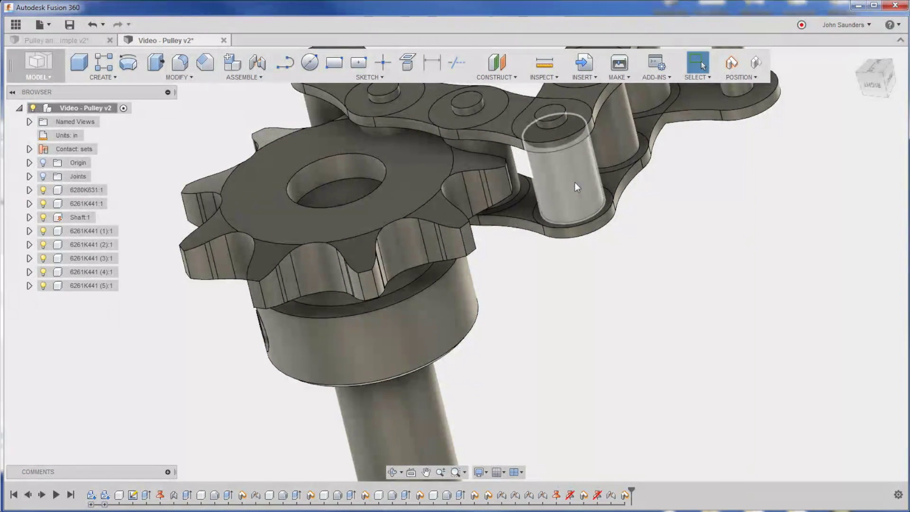
drag(572, 191, 569, 234)
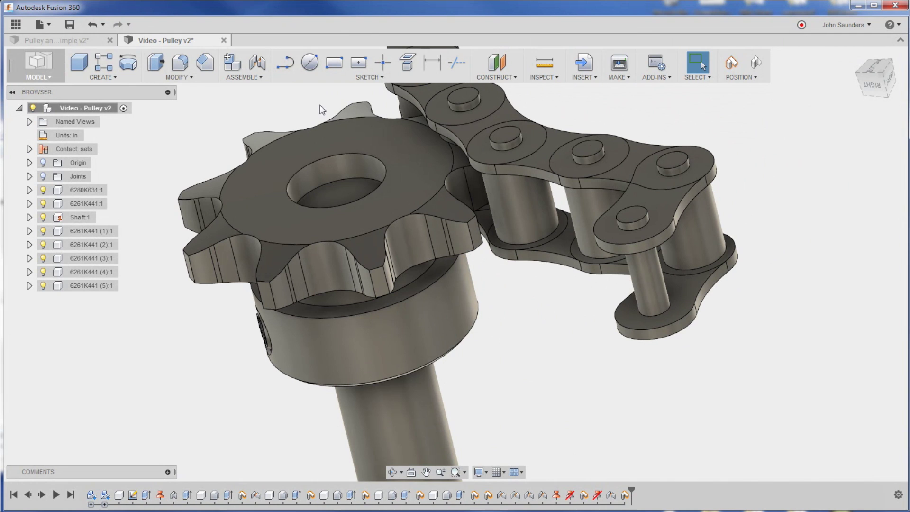
Start a second contact set, selecting a chain link's pin and the sprocket from below.
click(248, 77)
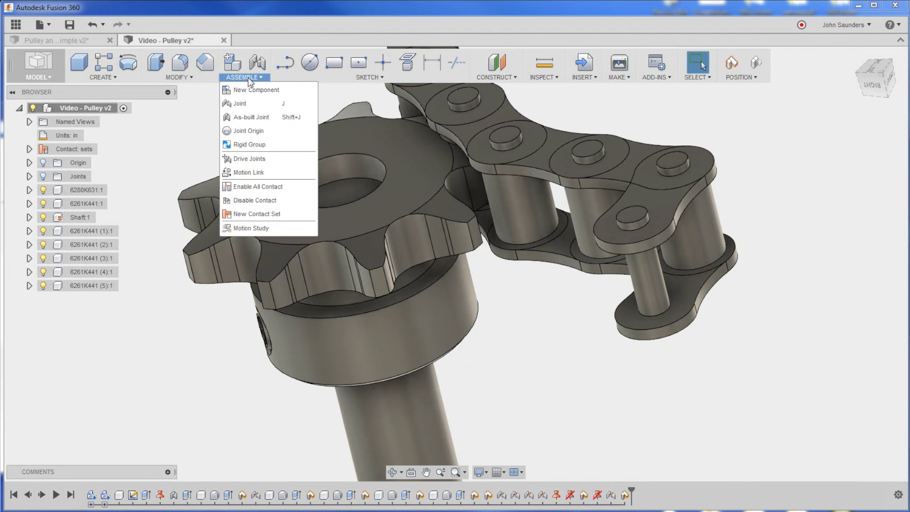
click(274, 216)
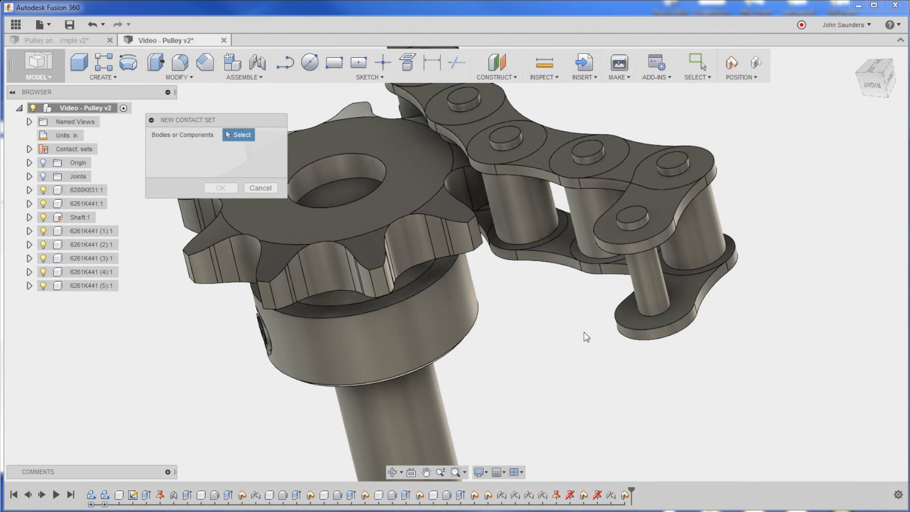
shift+middle_drag(567, 347, 780, 296)
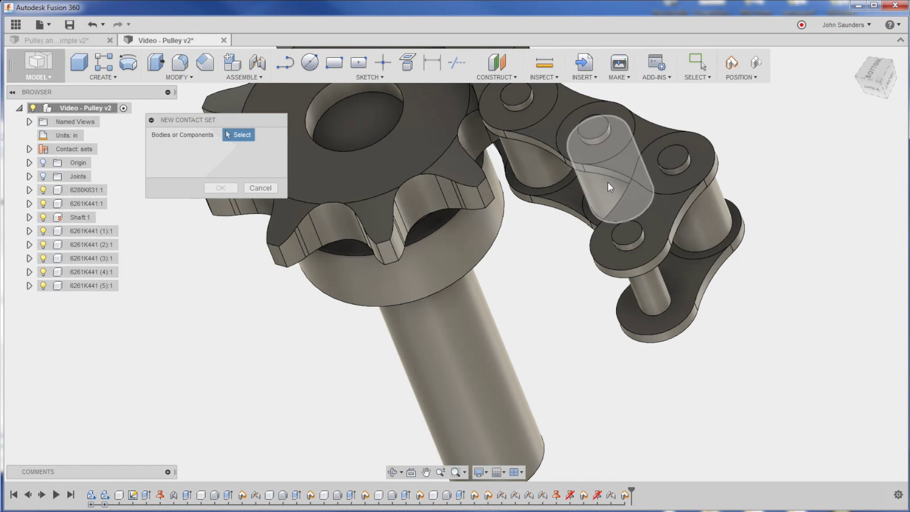
shift+middle_drag(607, 182, 732, 209)
click(737, 193)
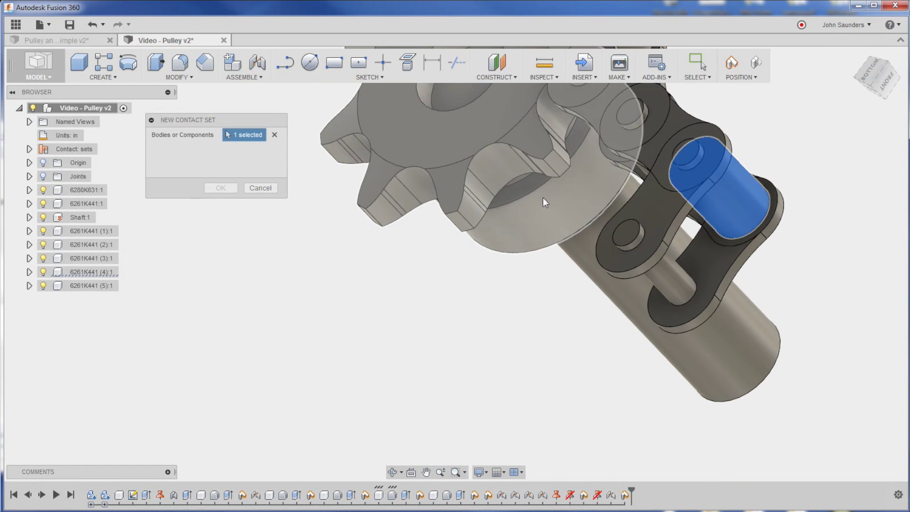
click(466, 140)
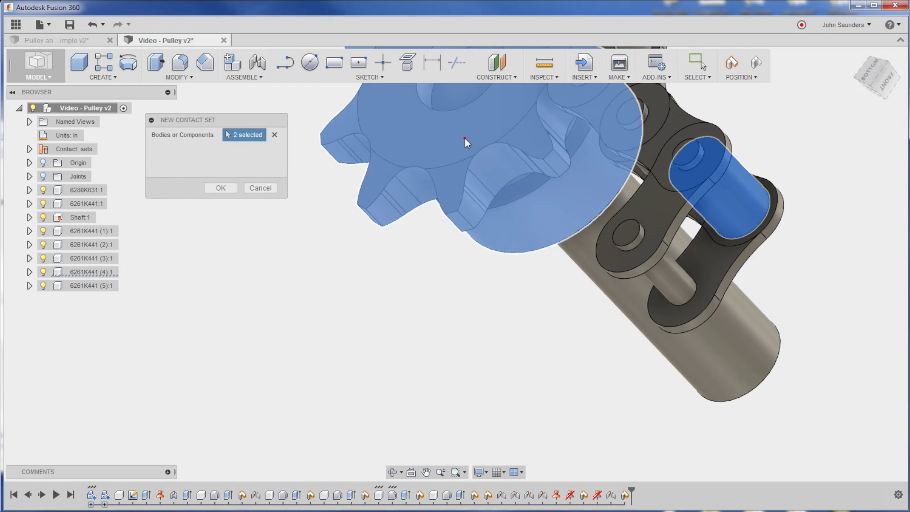
shift+middle_drag(465, 140, 323, 214)
Confirm the second contact set and swing the end chain link under the sprocket.
click(221, 188)
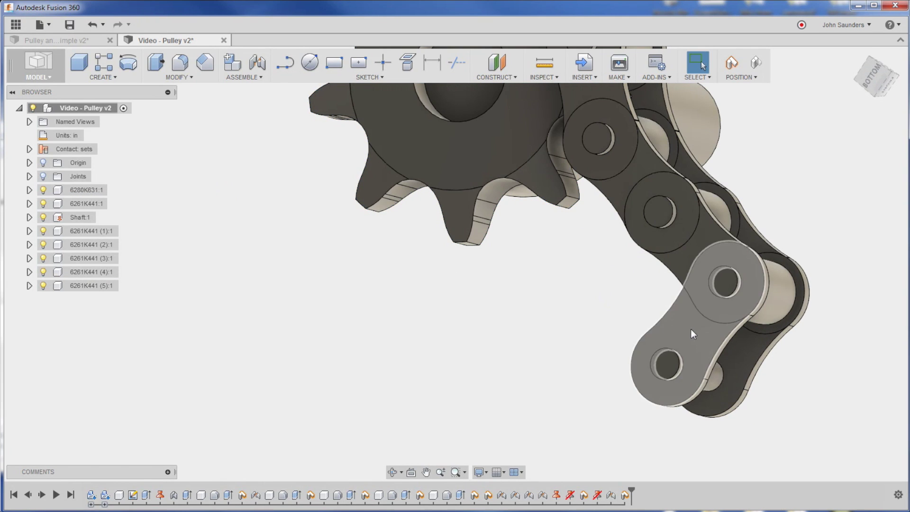
drag(690, 328, 315, 216)
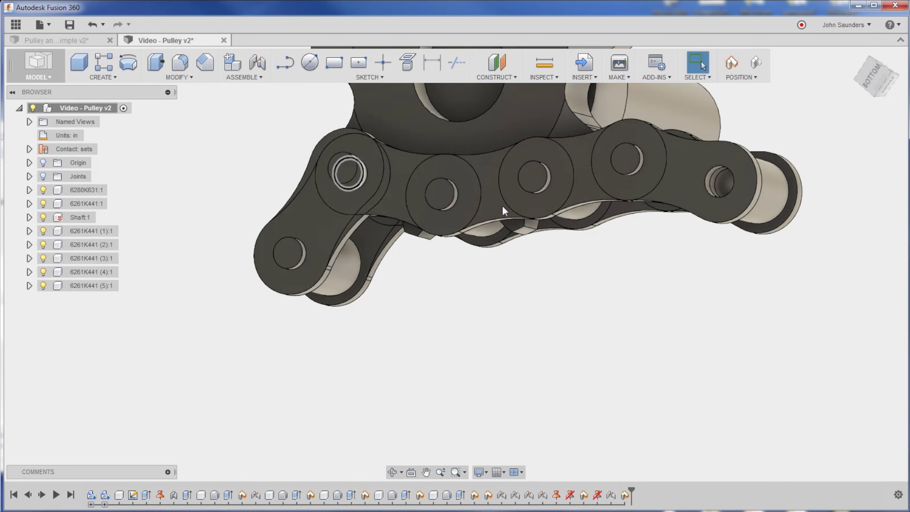
shift+middle_drag(502, 207, 570, 133)
scroll(478, 261, up, 3)
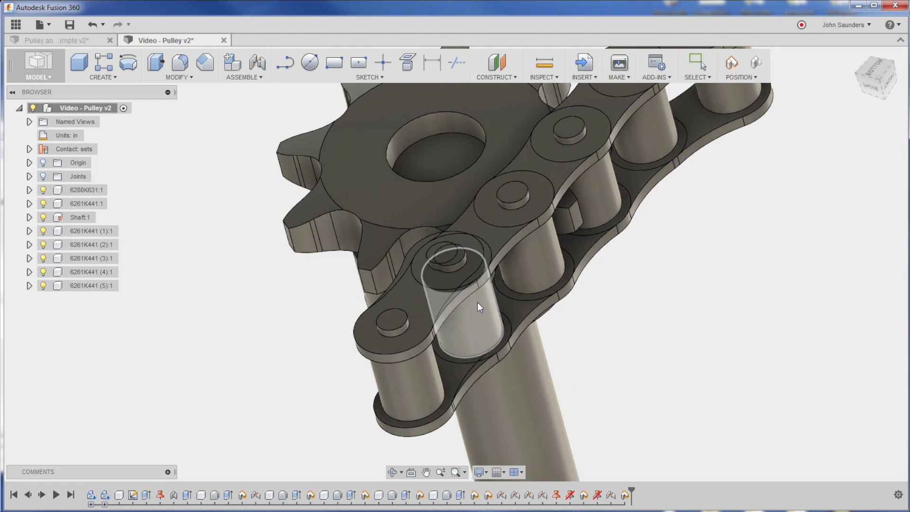
shift+middle_drag(473, 304, 397, 249)
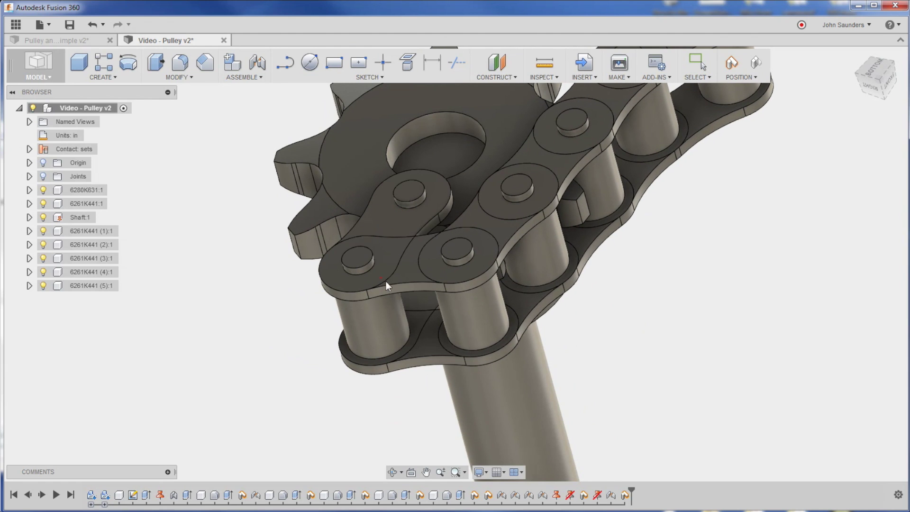
drag(385, 300, 381, 309)
scroll(331, 284, down, 3)
From the bottom view, rotate the sprocket so the chain links slide against its teeth.
shift+middle_drag(311, 241, 359, 306)
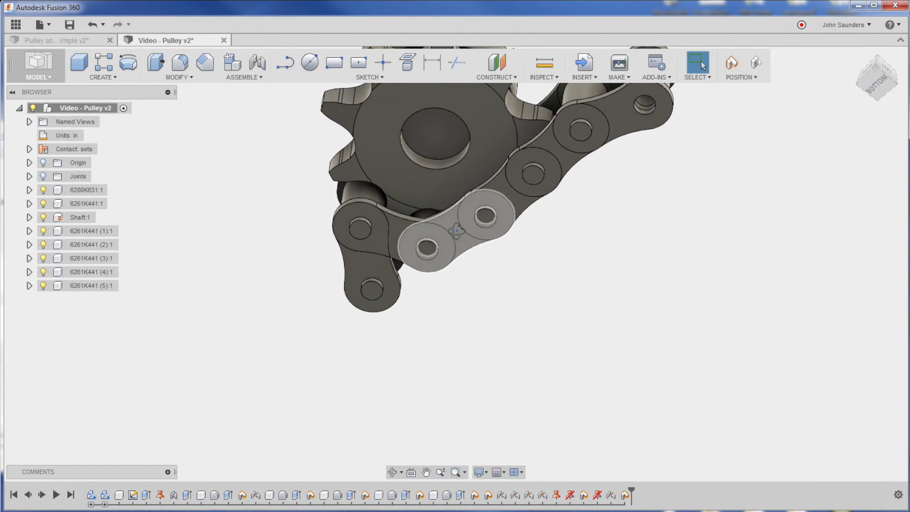
mouse_move(460, 220)
shift+middle_down()
mouse_move(456, 175)
mouse_move(475, 191)
shift+middle_up()
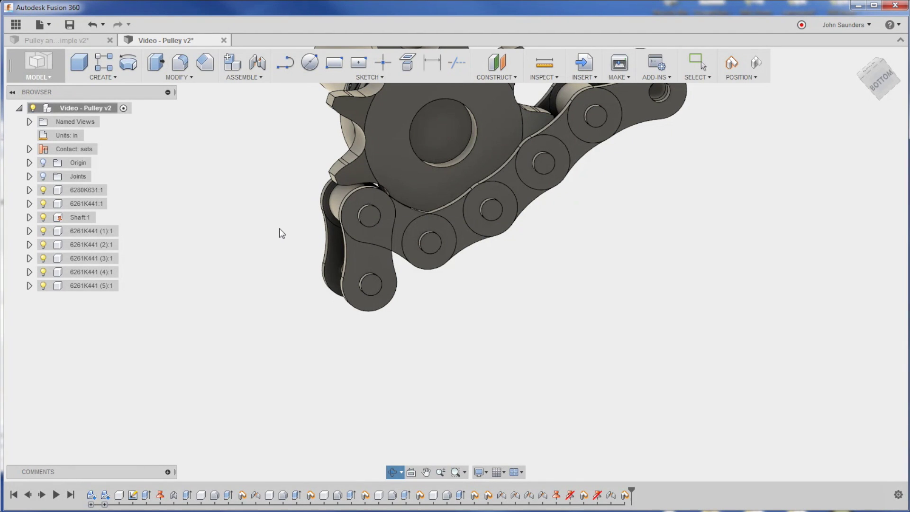
shift+middle_drag(280, 229, 297, 277)
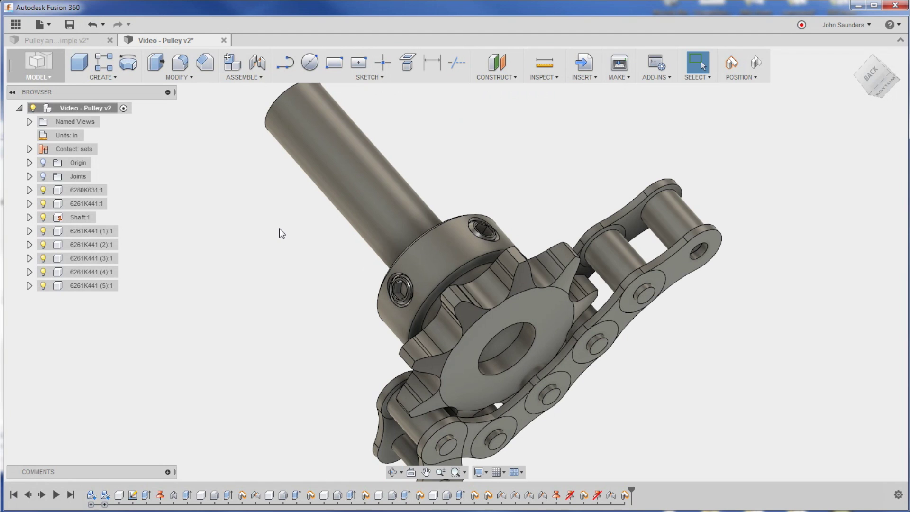
scroll(291, 226, down, 3)
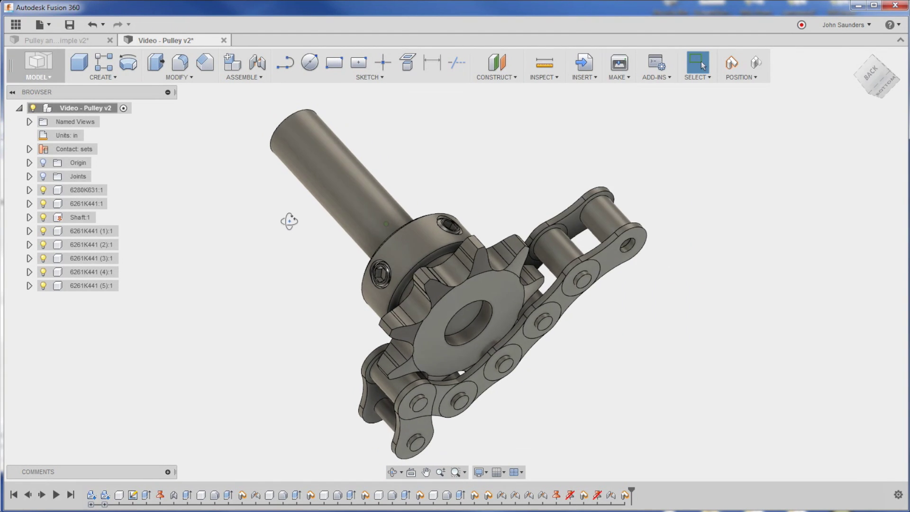
shift+middle_drag(288, 221, 362, 286)
drag(362, 286, 533, 314)
drag(482, 335, 490, 303)
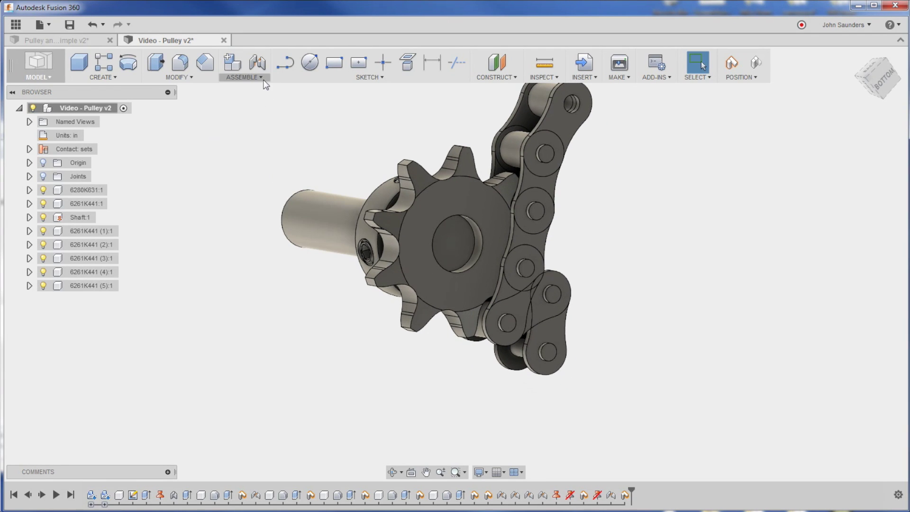
Disable contact analysis and drag the chain freely around the sprocket.
click(241, 77)
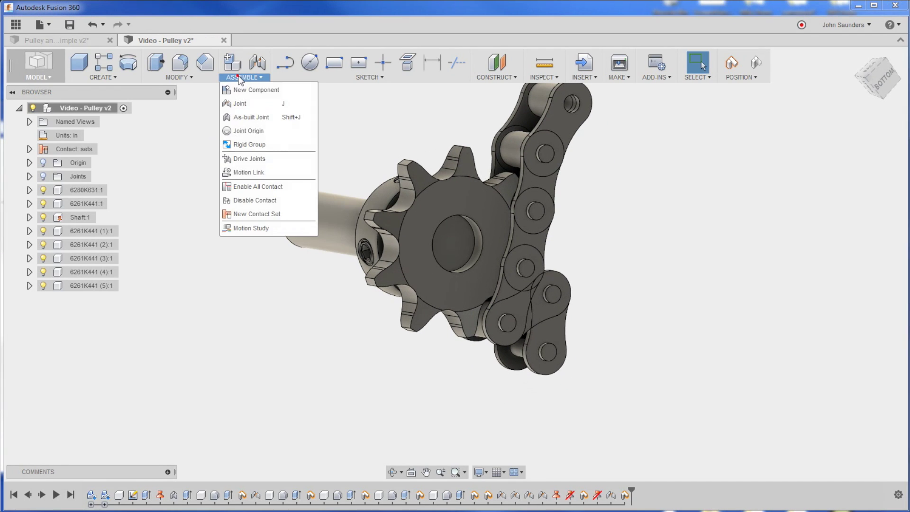
click(280, 199)
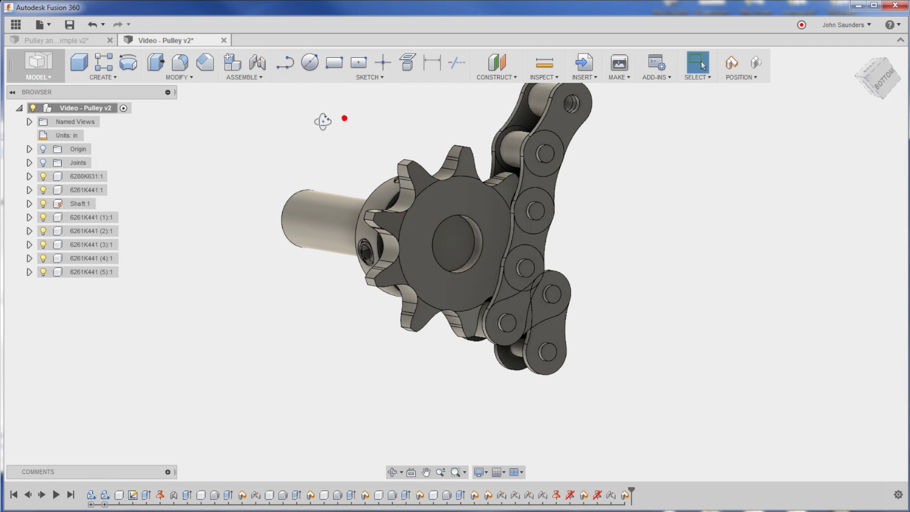
drag(484, 303, 583, 372)
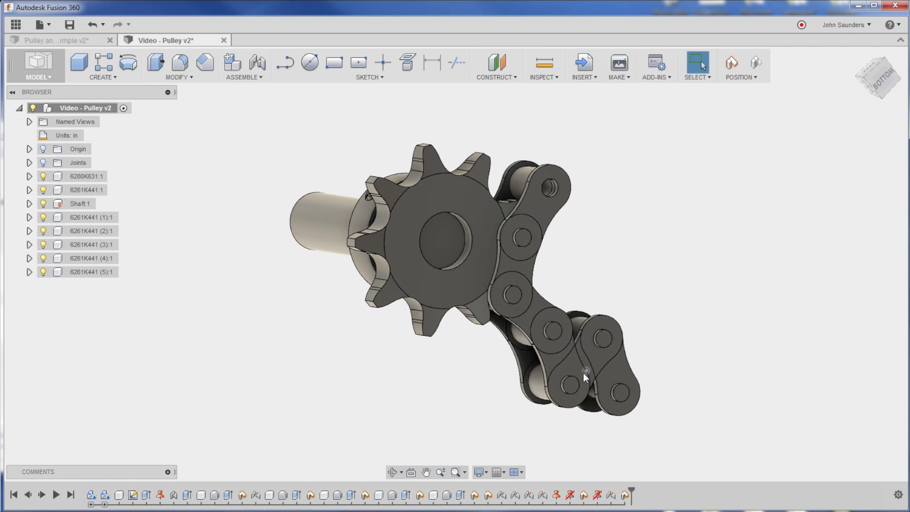